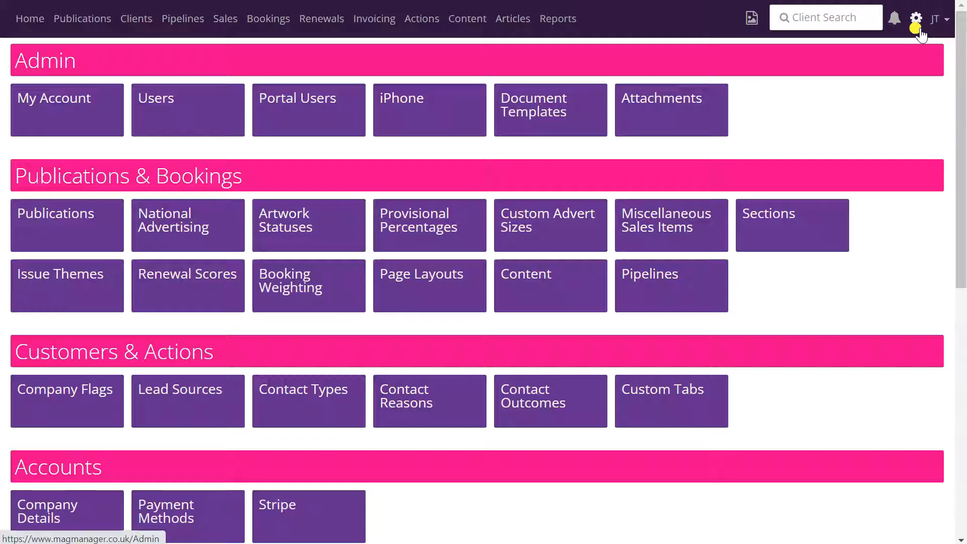
Enable Use Customer Portal in the portal settings of the system defaults and update the settings
{"action": "left_click", "coordinate": [917, 21]}
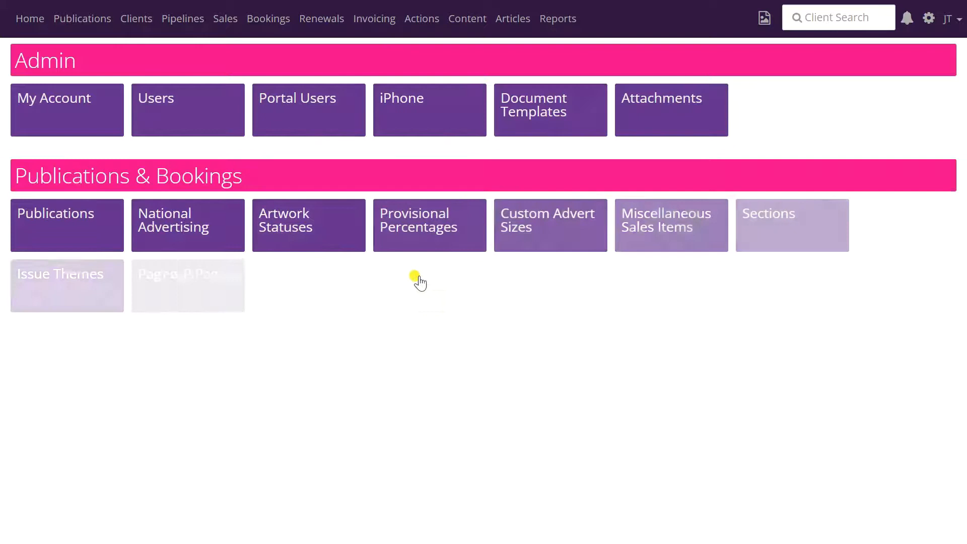
{"action": "scroll", "coordinate": [413, 276], "scroll_direction": "down", "scroll_amount": 5}
{"action": "scroll", "coordinate": [413, 279], "scroll_direction": "down", "scroll_amount": 2}
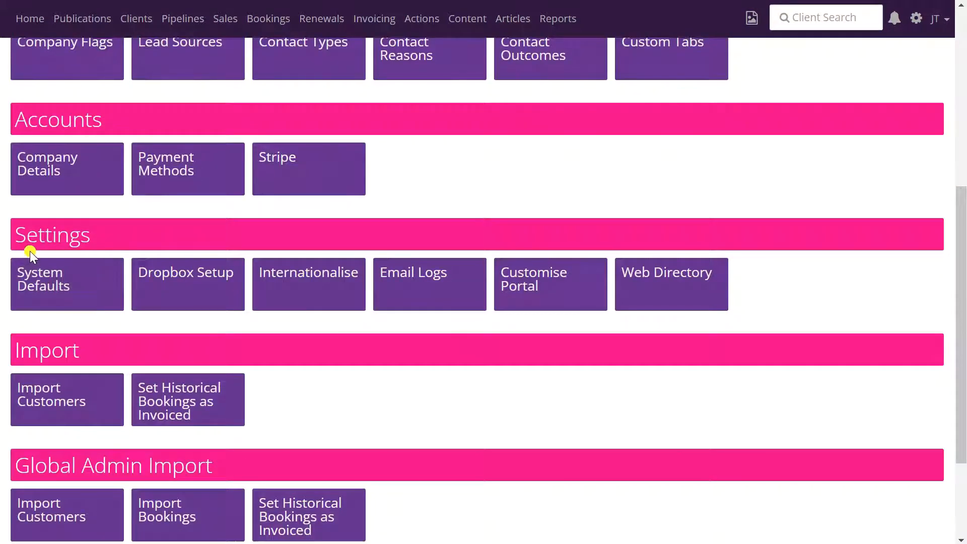
{"action": "left_click", "coordinate": [87, 292]}
{"action": "scroll", "coordinate": [166, 294], "scroll_direction": "down", "scroll_amount": 6}
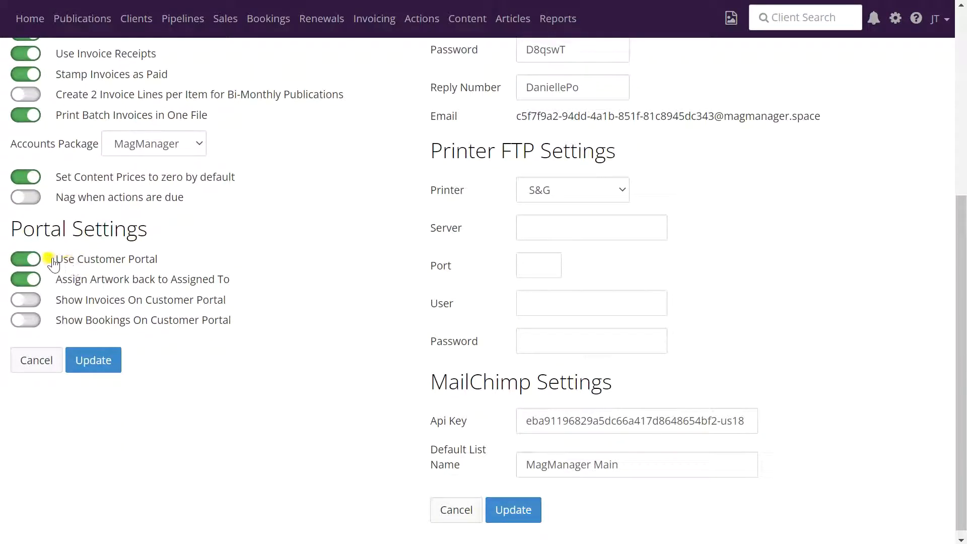
{"action": "left_click", "coordinate": [35, 259]}
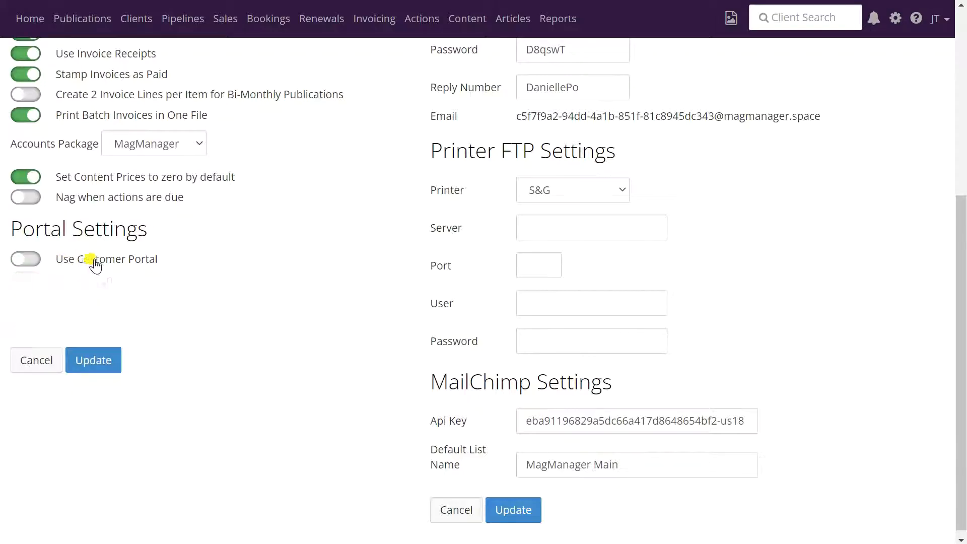
{"action": "left_click", "coordinate": [24, 259]}
{"action": "left_click", "coordinate": [98, 364]}
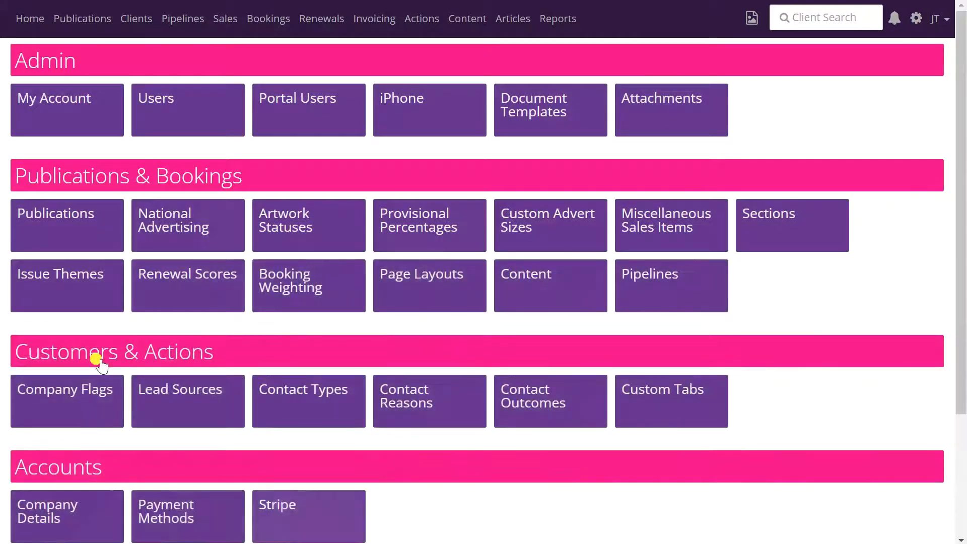
Open the portal's customisable site content, review the Portal Footer widget and save it
{"action": "scroll", "coordinate": [152, 358], "scroll_direction": "down", "scroll_amount": 1}
{"action": "scroll", "coordinate": [154, 355], "scroll_direction": "down", "scroll_amount": 4}
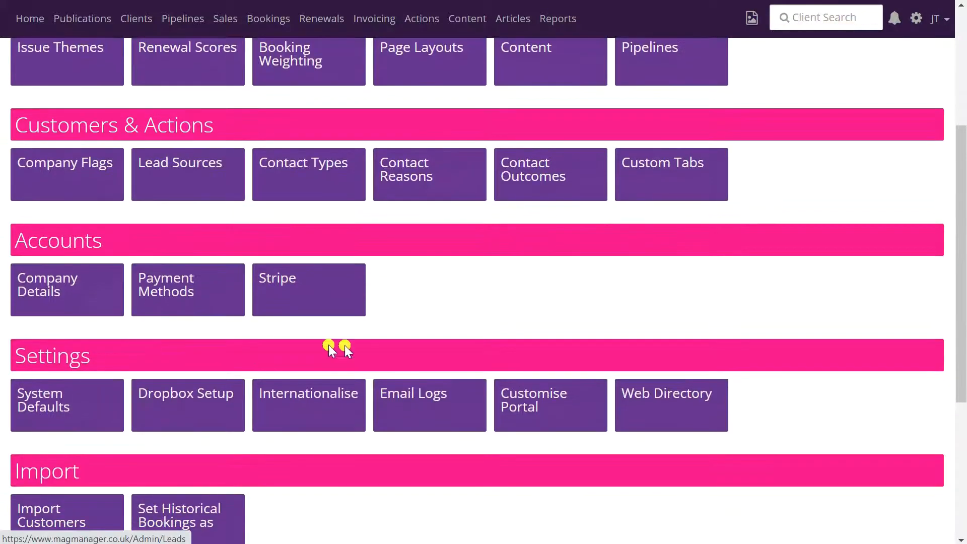
{"action": "left_click", "coordinate": [578, 416]}
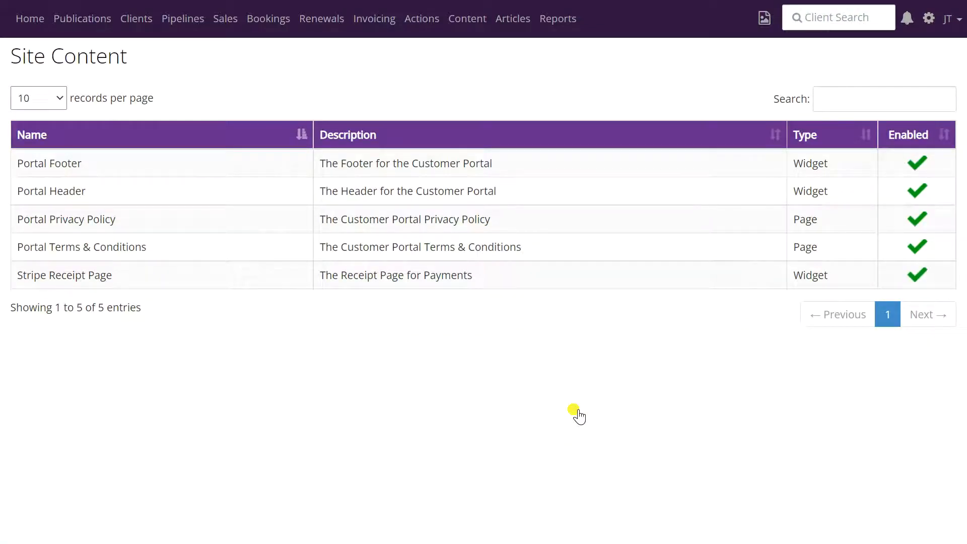
{"action": "left_click", "coordinate": [147, 170]}
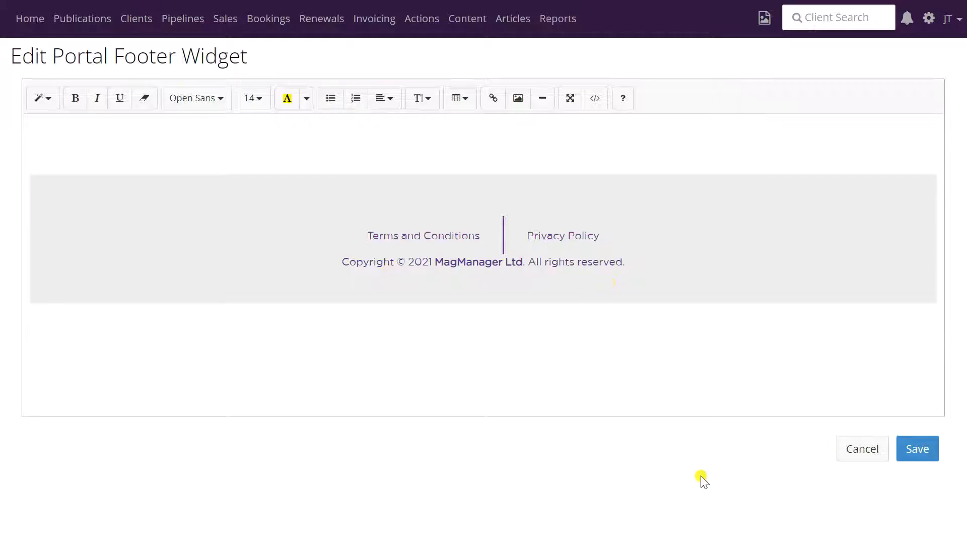
{"action": "left_click", "coordinate": [918, 449]}
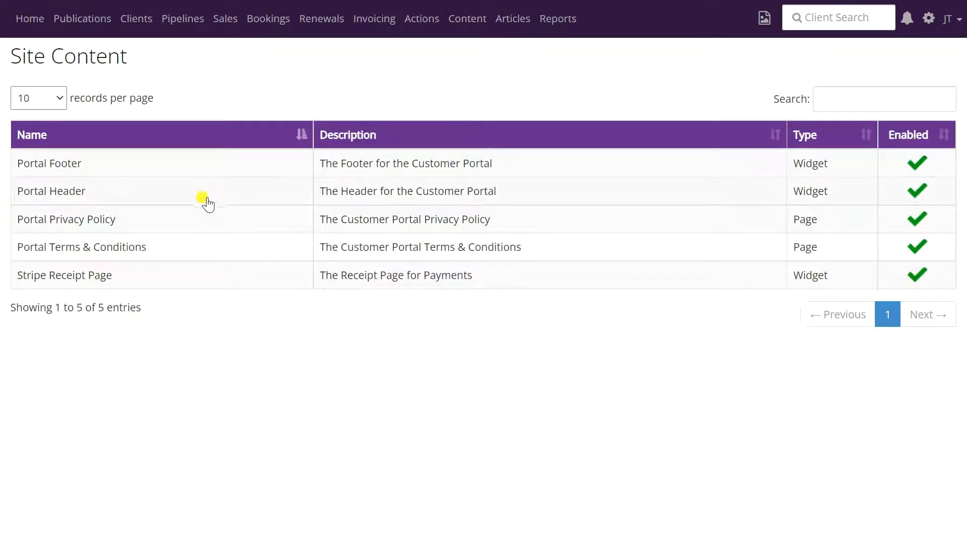
Check the image insertion options of the Portal Header widget and save the widget without adding an image
{"action": "left_click", "coordinate": [208, 201]}
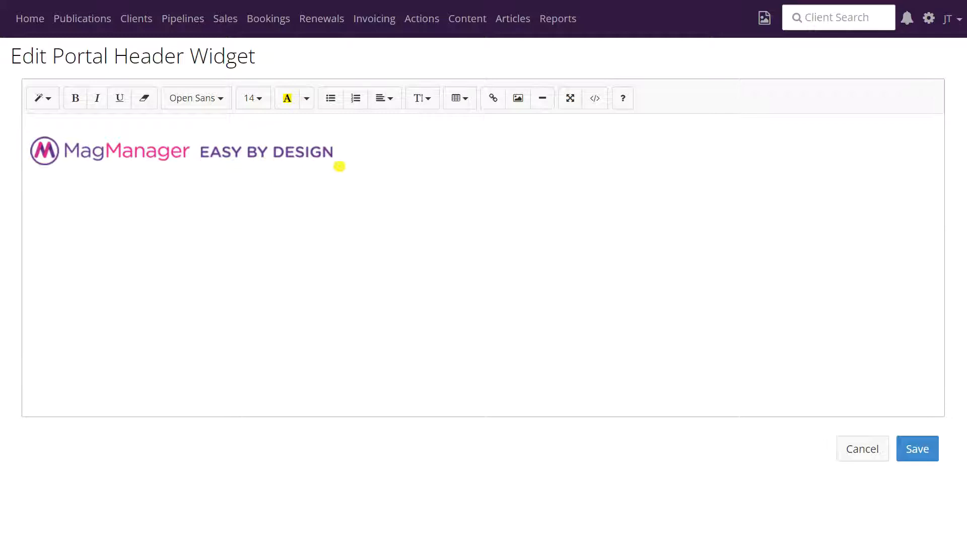
{"action": "left_click", "coordinate": [518, 99]}
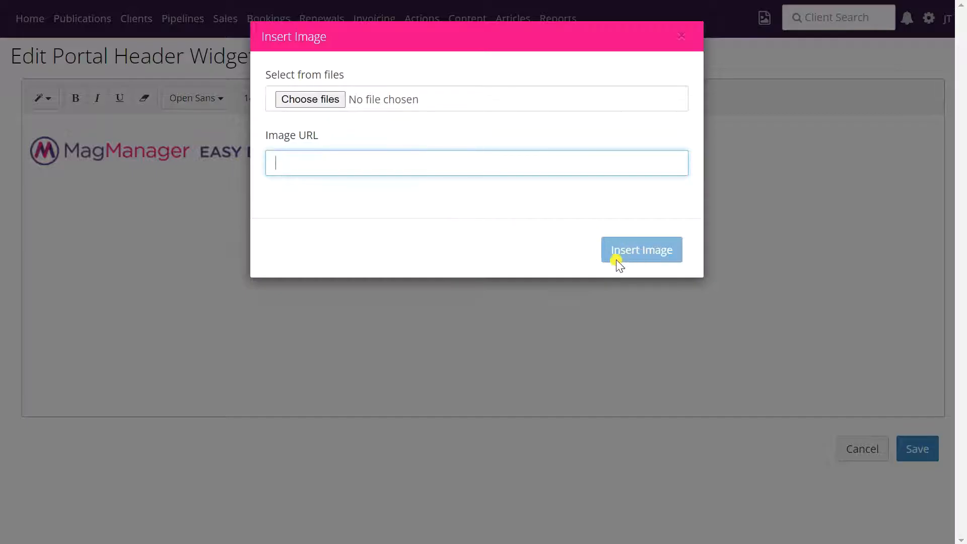
{"action": "left_click", "coordinate": [681, 36]}
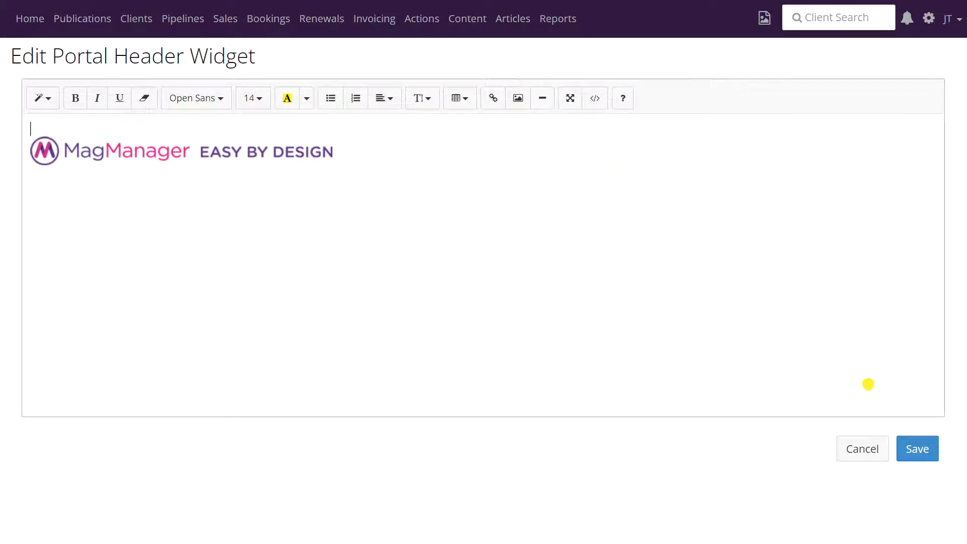
{"action": "left_click", "coordinate": [927, 455]}
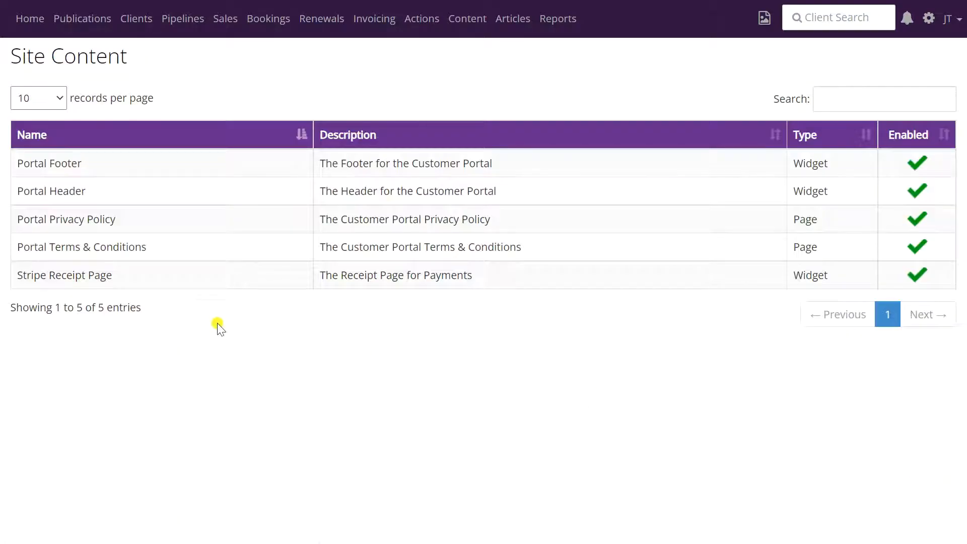
Review the Portal Privacy Policy page through to its end and save it
{"action": "left_click", "coordinate": [195, 225]}
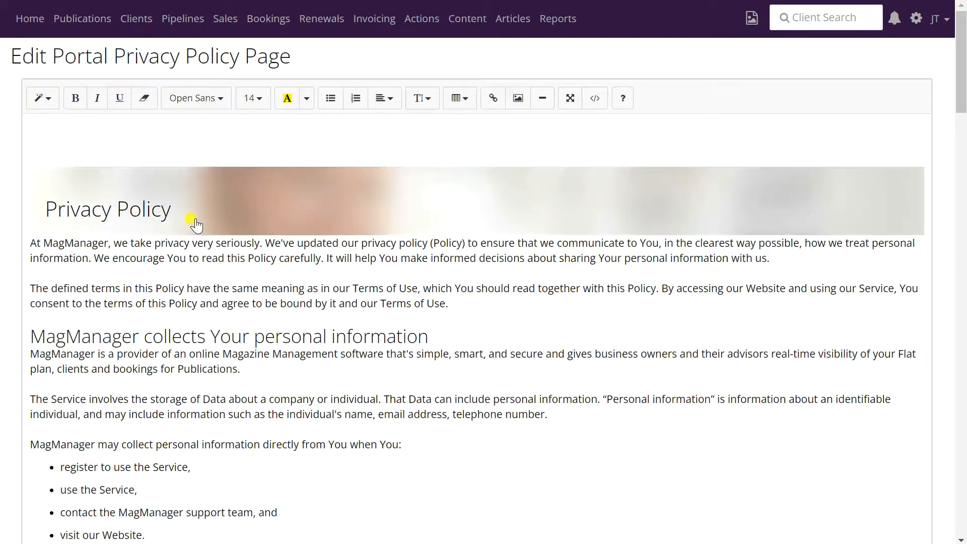
{"action": "scroll", "coordinate": [221, 240], "scroll_direction": "down", "scroll_amount": 10}
{"action": "scroll", "coordinate": [360, 211], "scroll_direction": "down", "scroll_amount": 20}
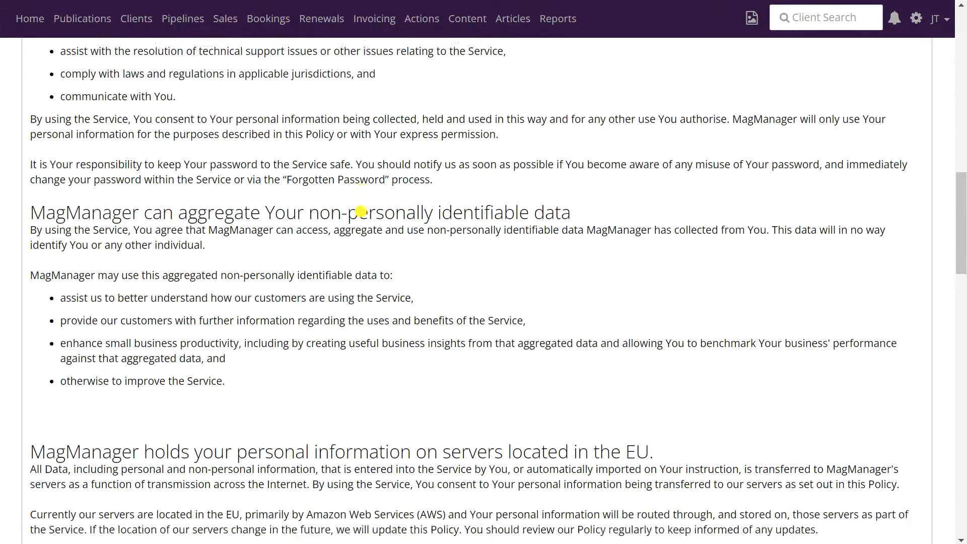
{"action": "scroll", "coordinate": [361, 210], "scroll_direction": "down", "scroll_amount": 7}
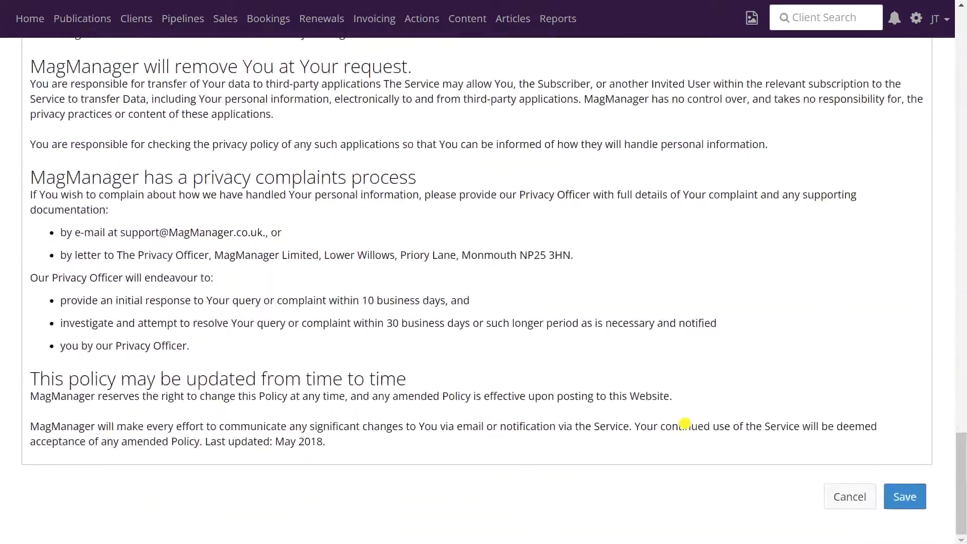
{"action": "left_click", "coordinate": [901, 506]}
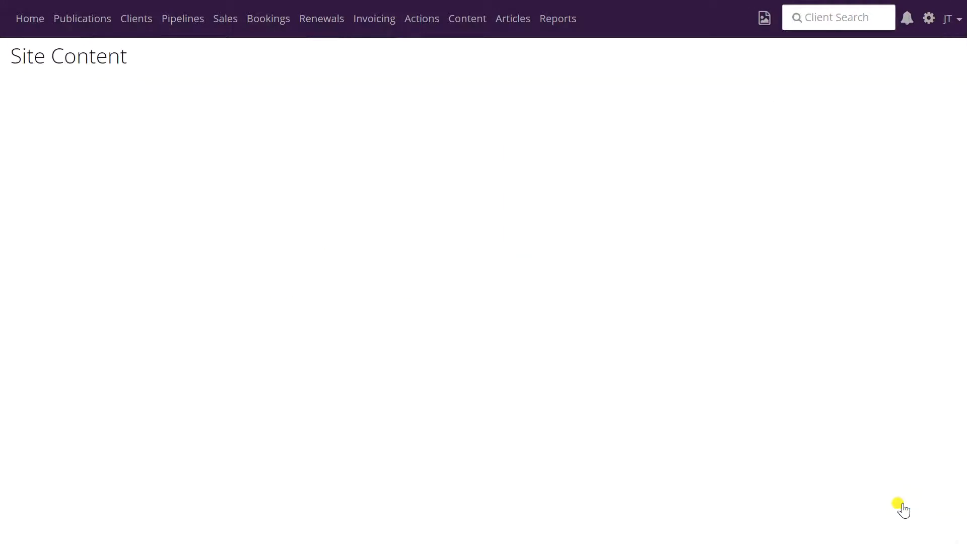
Review the Portal Terms & Conditions page through to its end and save it
{"action": "left_click", "coordinate": [174, 258]}
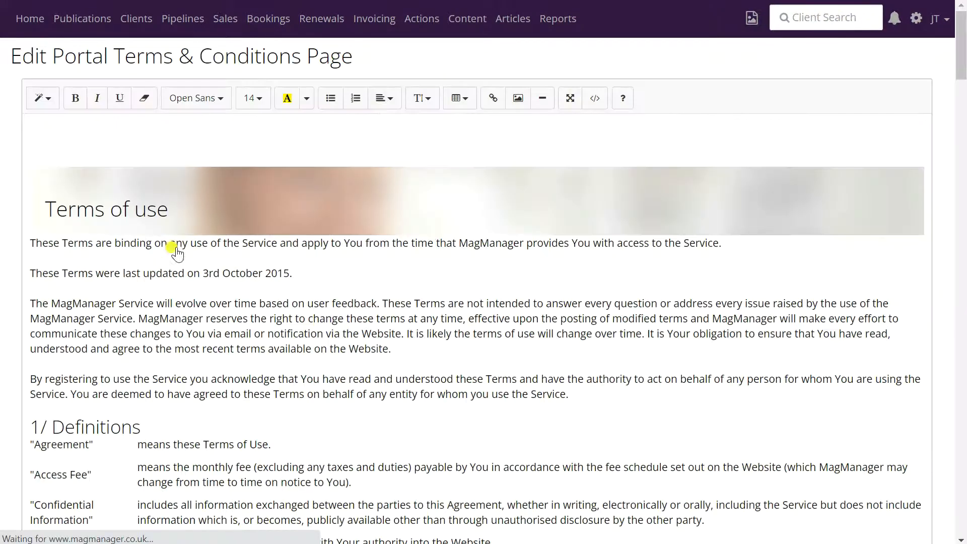
{"action": "scroll", "coordinate": [646, 289], "scroll_direction": "down", "scroll_amount": 7}
{"action": "scroll", "coordinate": [646, 288], "scroll_direction": "down", "scroll_amount": 20}
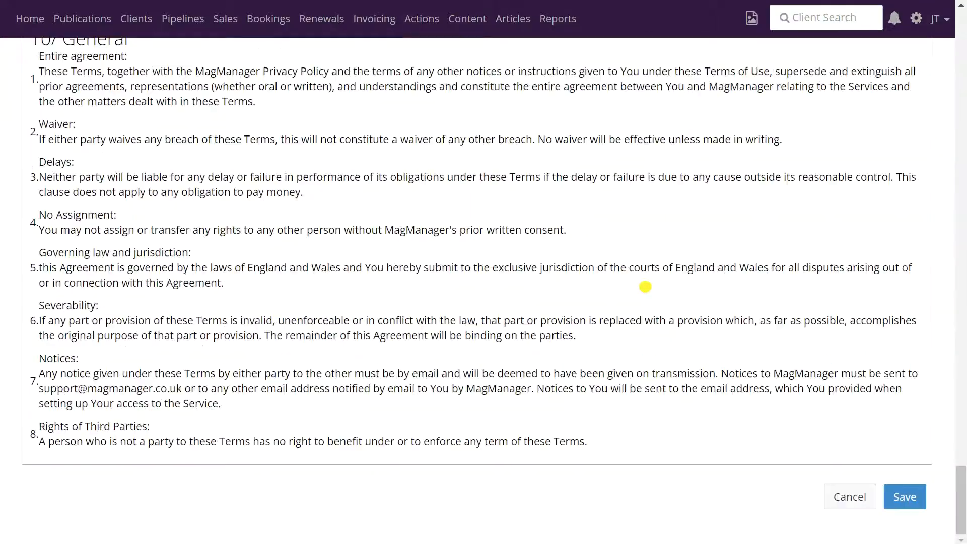
{"action": "left_click", "coordinate": [921, 505]}
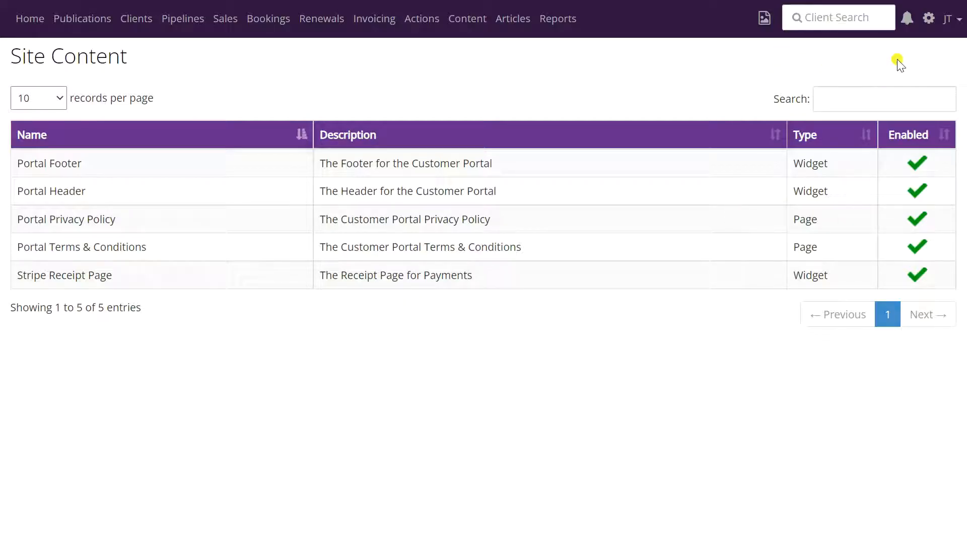
Open the document templates in the admin settings and show the My Documents list
{"action": "left_click", "coordinate": [932, 25]}
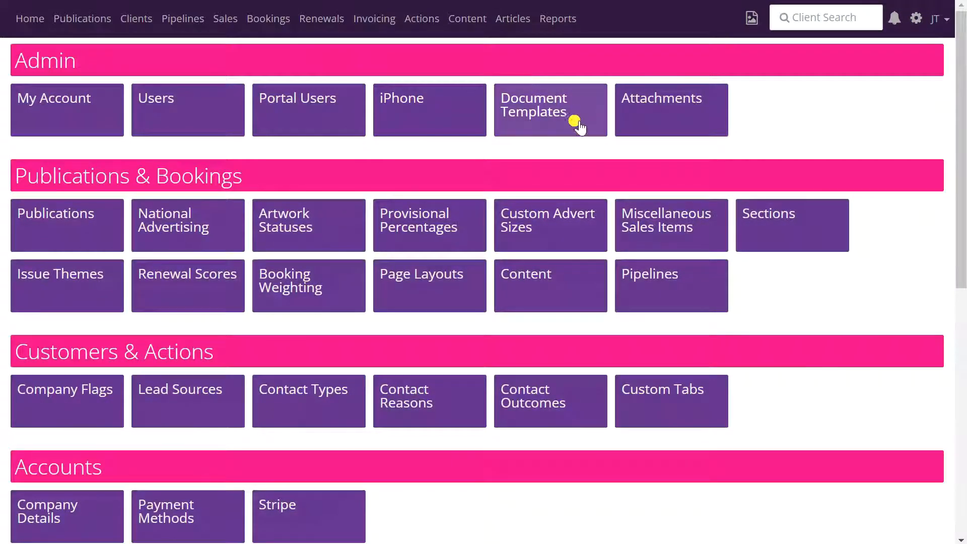
{"action": "left_click", "coordinate": [577, 126]}
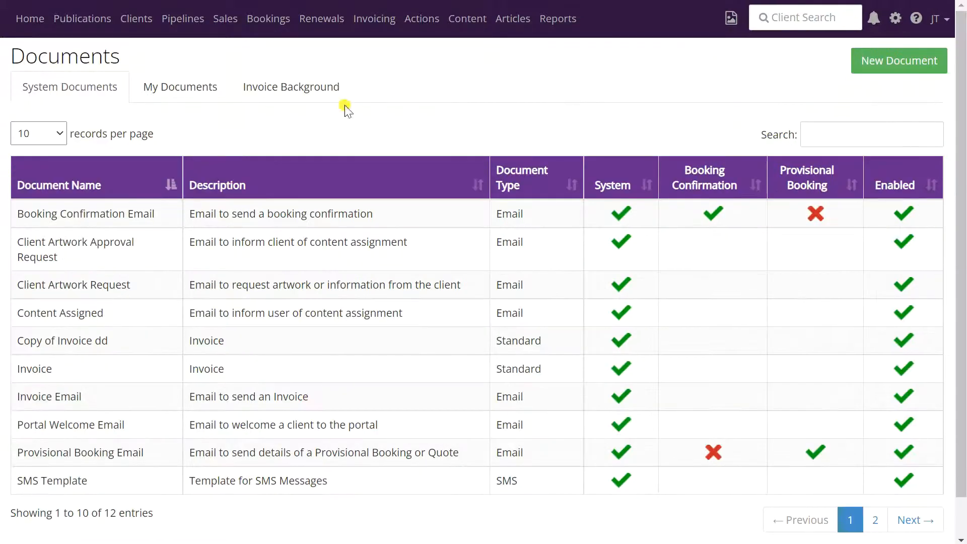
{"action": "left_click", "coordinate": [168, 95]}
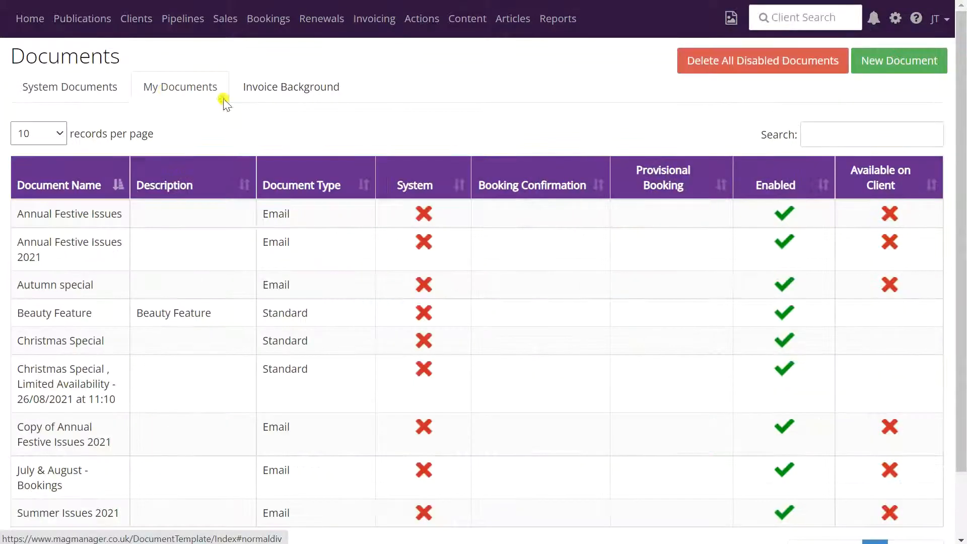
Start a blank email document with the General context and look over its empty form
{"action": "left_click", "coordinate": [915, 65]}
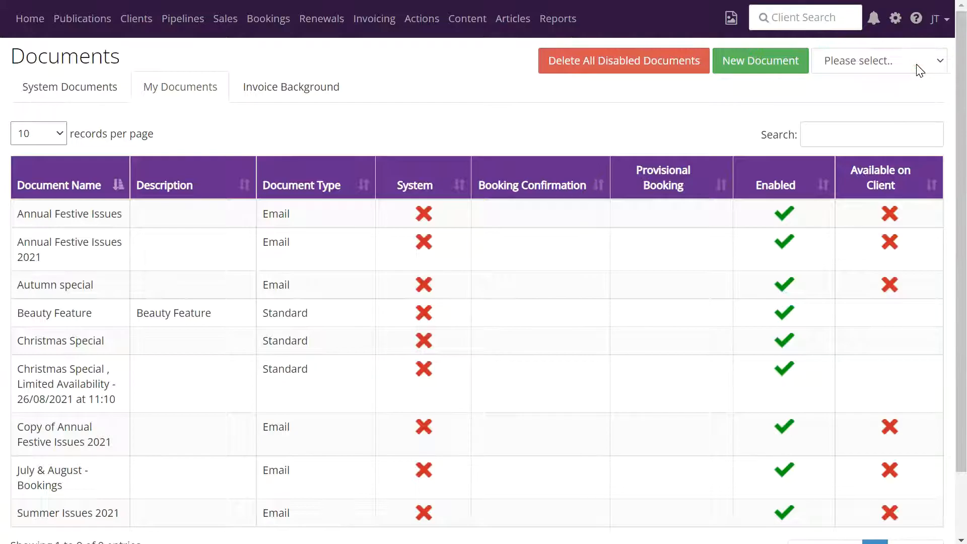
{"action": "left_click", "coordinate": [917, 64]}
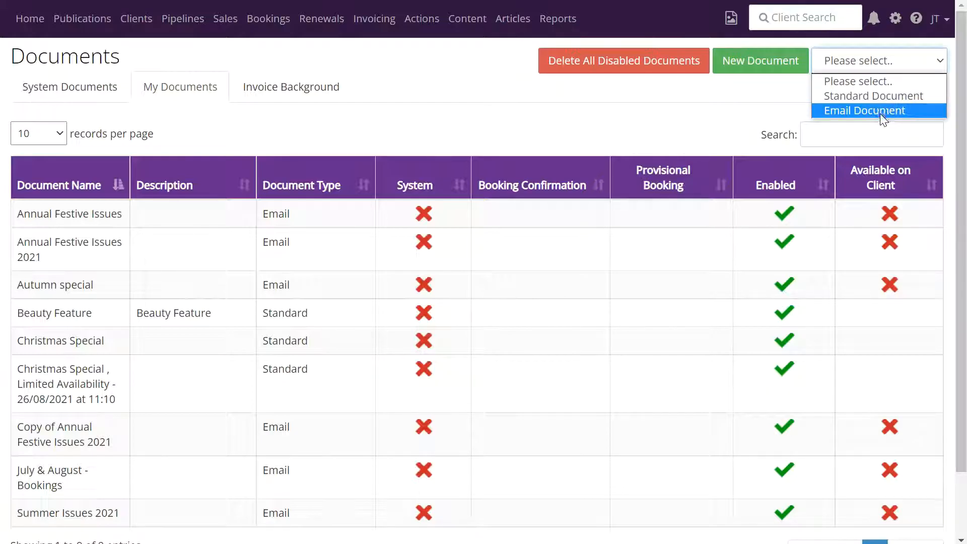
{"action": "left_click", "coordinate": [881, 111]}
{"action": "left_click", "coordinate": [931, 63]}
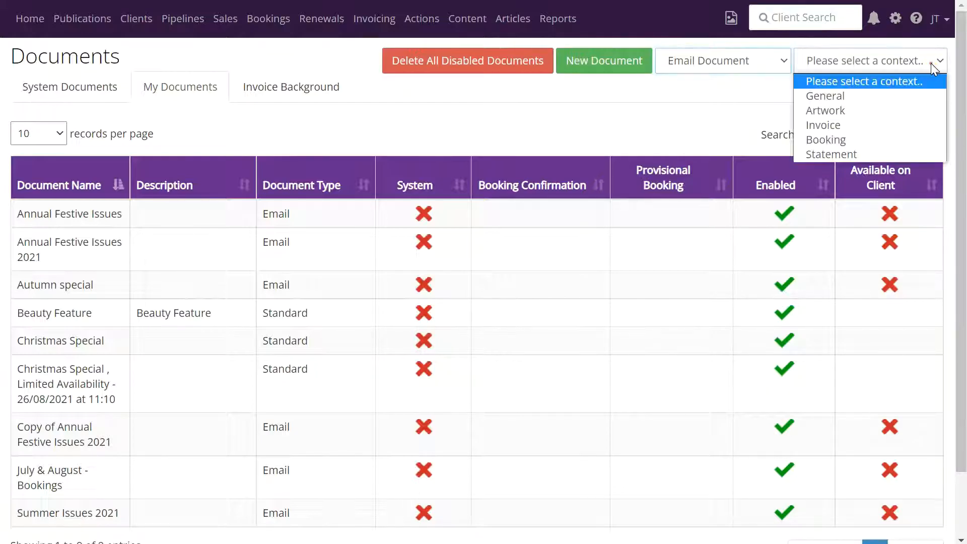
{"action": "left_click", "coordinate": [843, 92]}
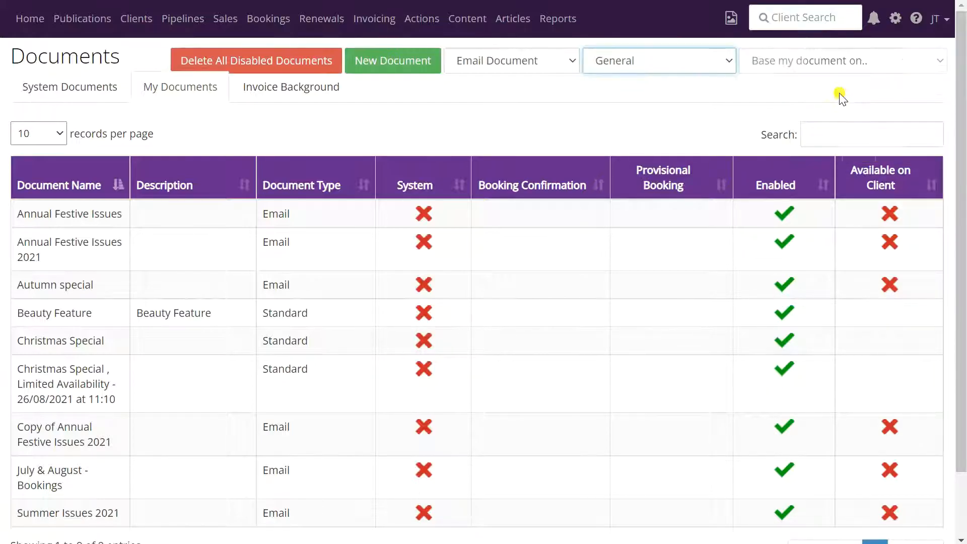
{"action": "left_click", "coordinate": [935, 62]}
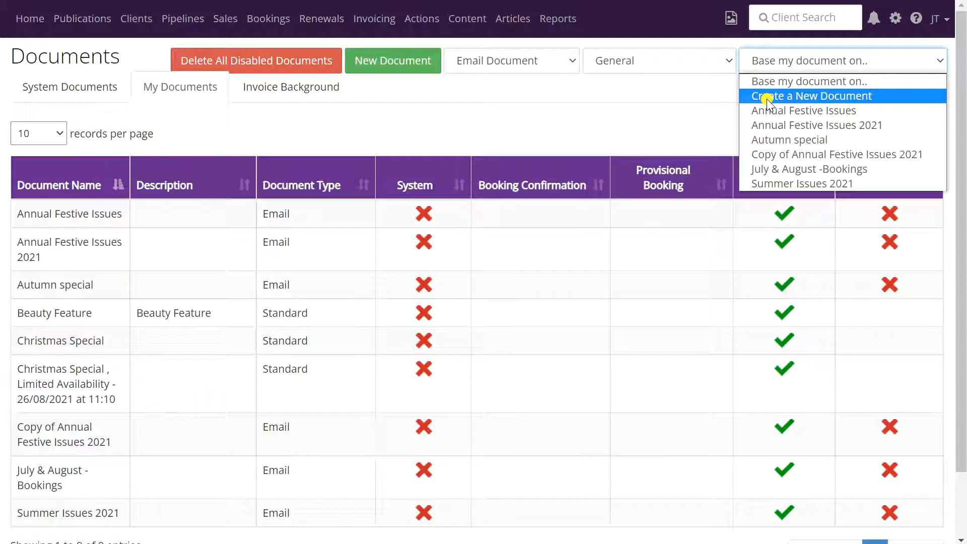
{"action": "left_click", "coordinate": [808, 97]}
{"action": "scroll", "coordinate": [856, 130], "scroll_direction": "down", "scroll_amount": 1}
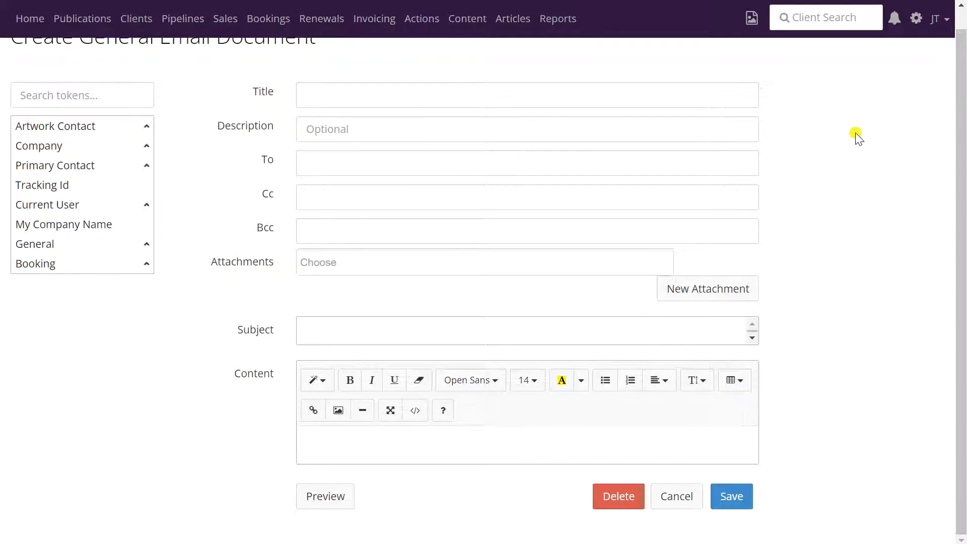
{"action": "scroll", "coordinate": [857, 135], "scroll_direction": "up", "scroll_amount": 1}
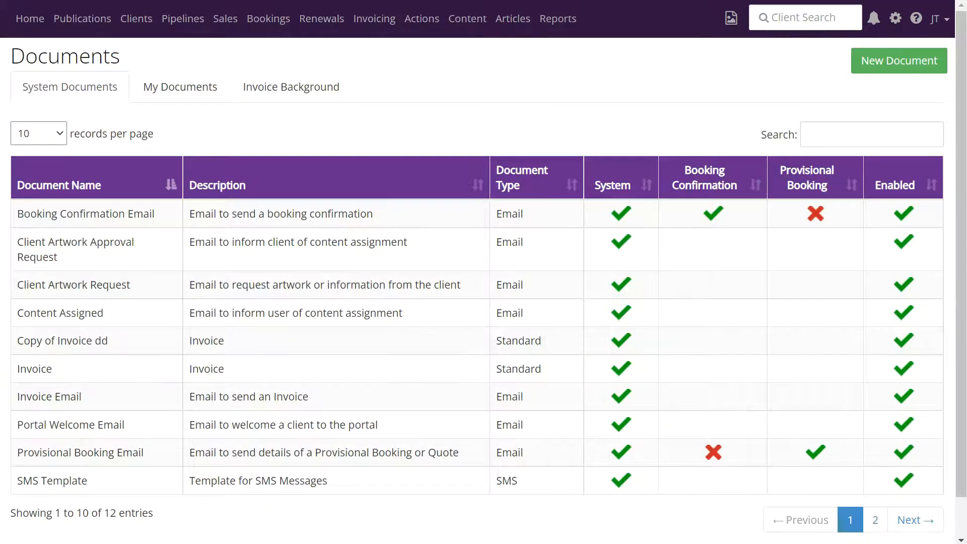
Create an email document with the General context in My Documents, based on the existing Annual Festive Issues document
{"action": "left_click", "coordinate": [194, 90]}
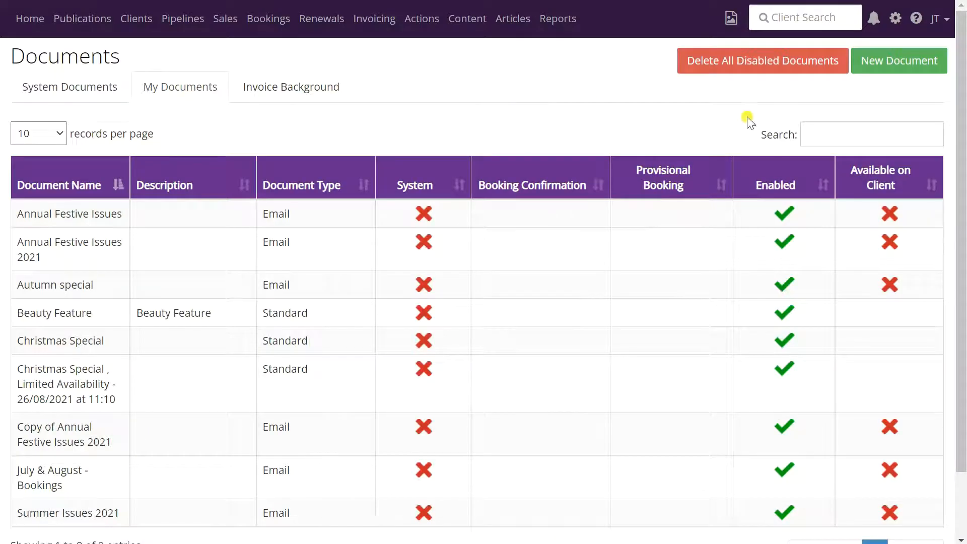
{"action": "left_click", "coordinate": [910, 68]}
{"action": "left_click", "coordinate": [897, 72]}
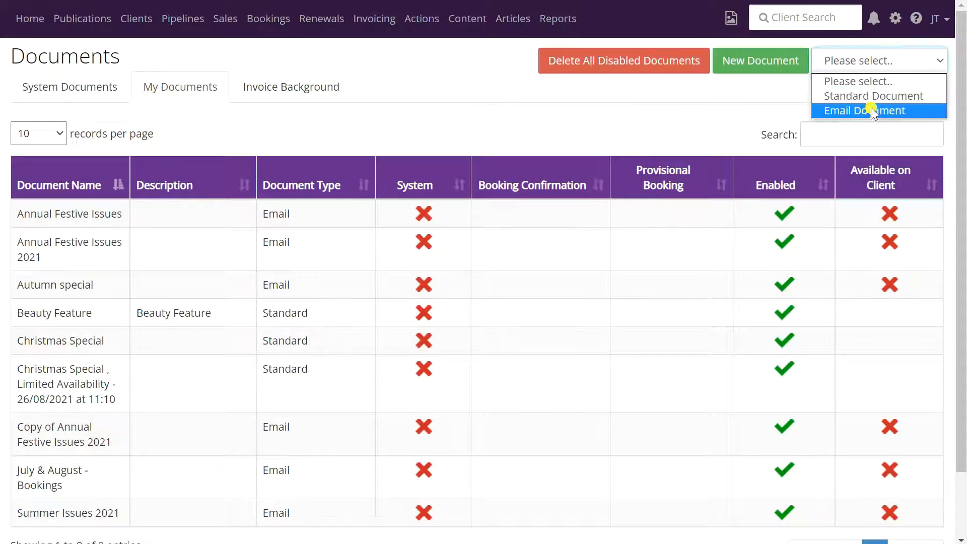
{"action": "left_click", "coordinate": [871, 112]}
{"action": "left_click", "coordinate": [881, 64]}
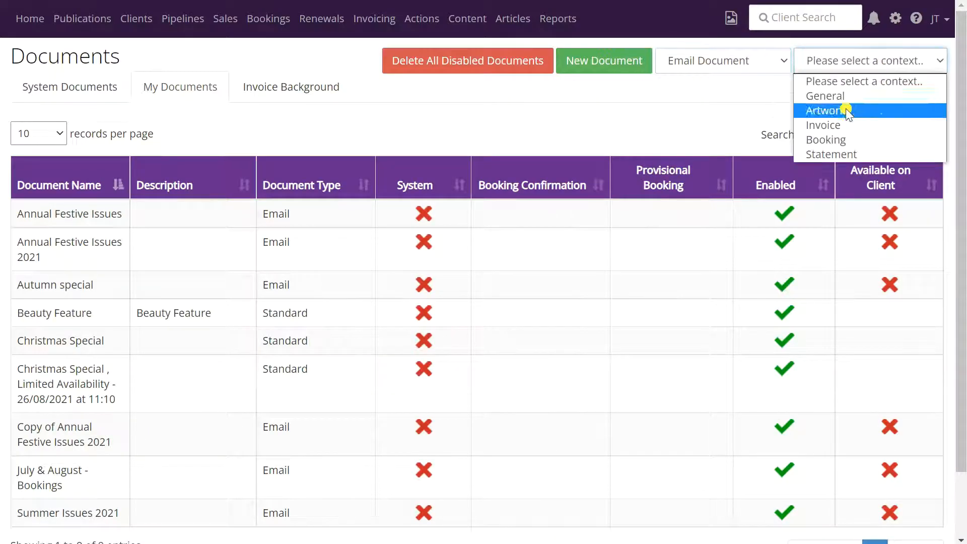
{"action": "left_click", "coordinate": [840, 95]}
{"action": "left_click", "coordinate": [888, 65]}
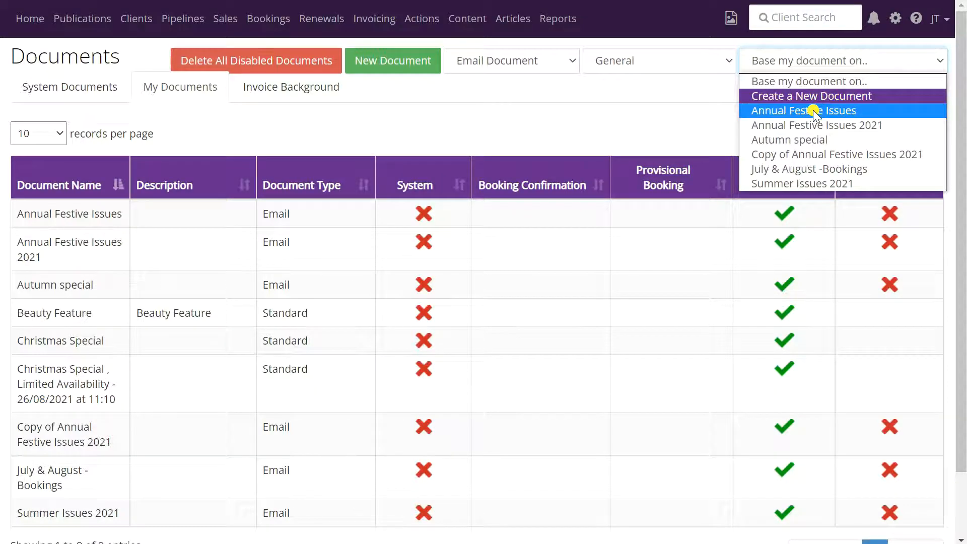
{"action": "left_click", "coordinate": [766, 115]}
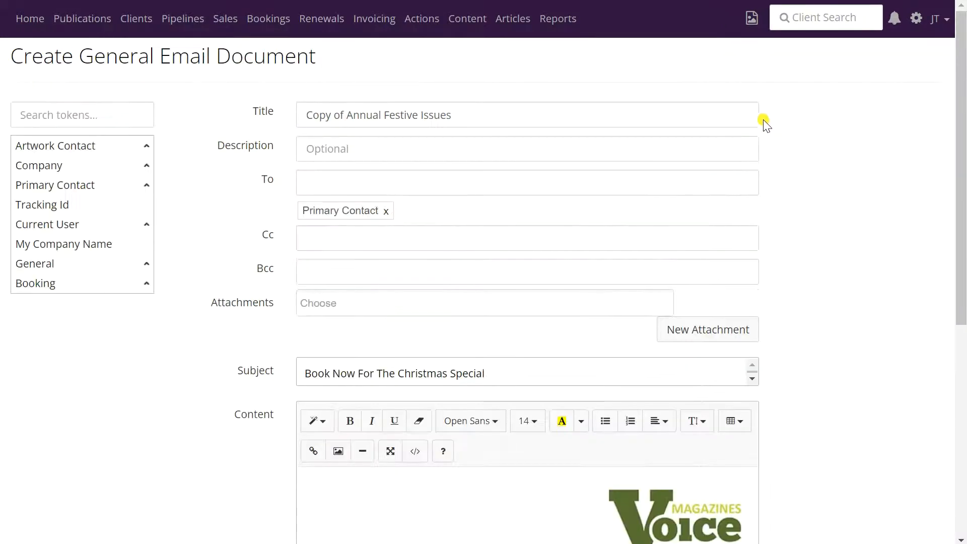
Retitle the copied email document as Annual Festive Issues 2022
{"action": "left_click", "coordinate": [345, 115]}
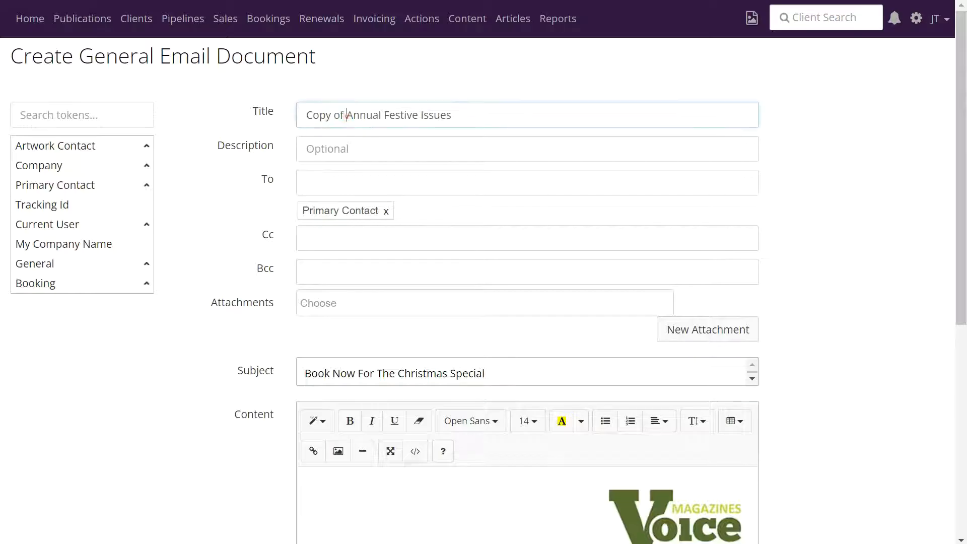
{"action": "left_click_drag", "start_coordinate": [345, 115], "coordinate": [302, 115]}
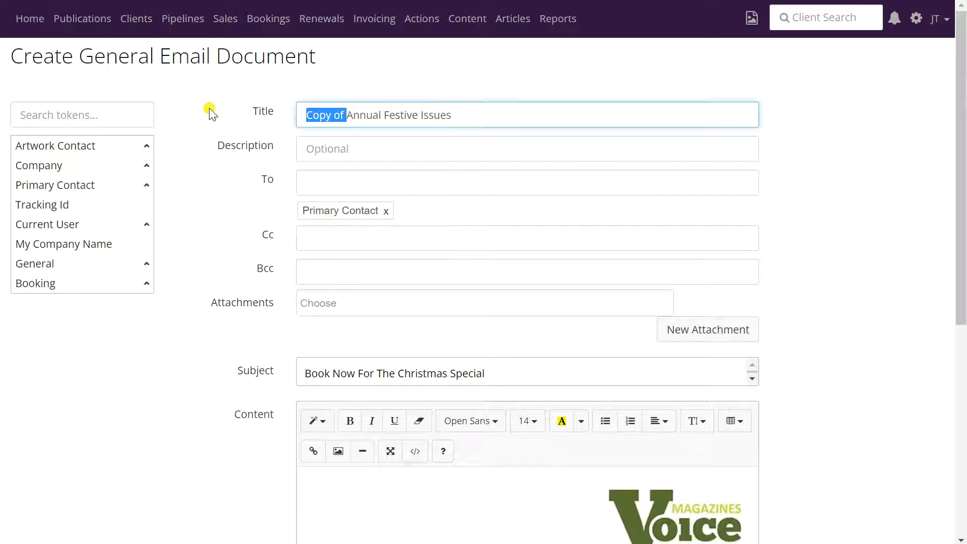
{"action": "key", "text": "BackSpace"}
{"action": "left_click", "coordinate": [438, 114]}
{"action": "type", "text": "2022"}
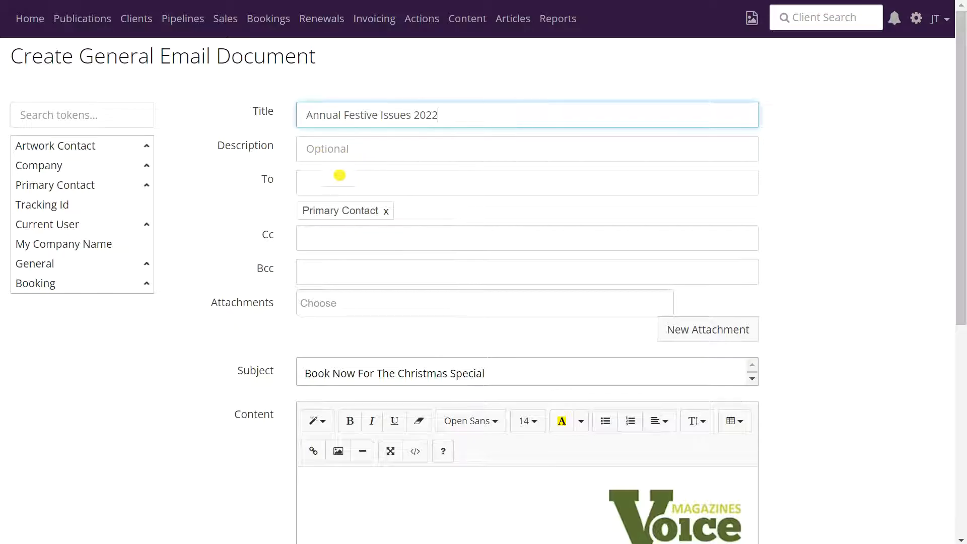
Remove Primary Contact from the To recipients and add it back with the Primary Contact Email token
{"action": "left_click", "coordinate": [388, 213]}
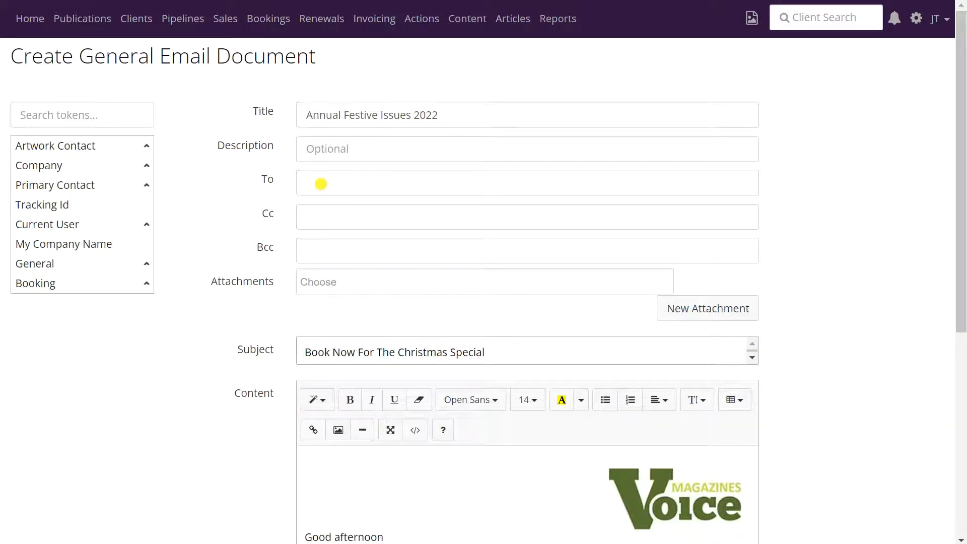
{"action": "left_click", "coordinate": [314, 182]}
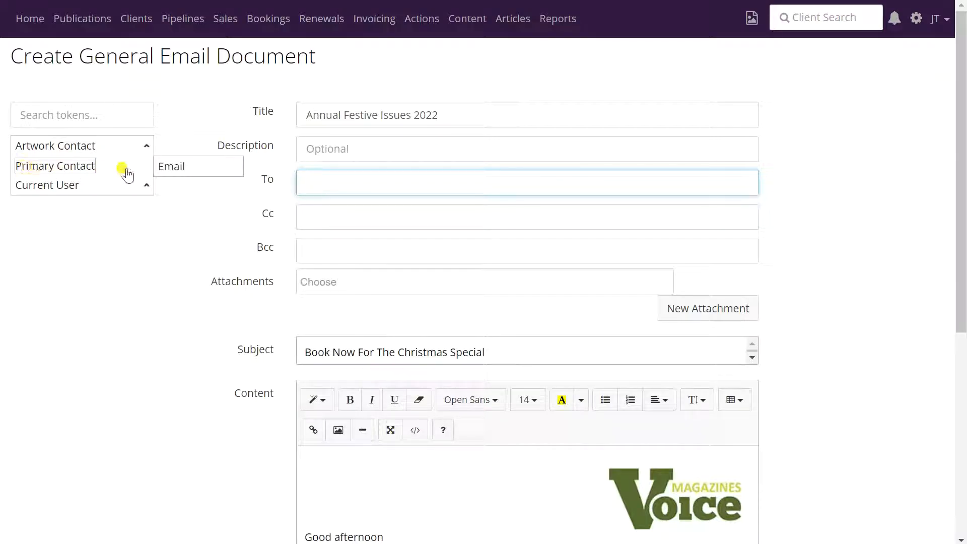
{"action": "left_click", "coordinate": [187, 172]}
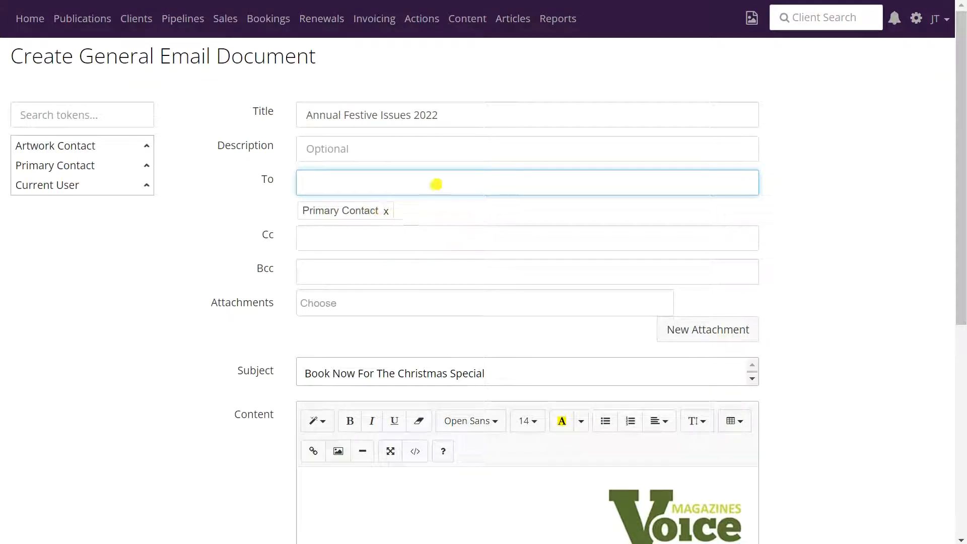
Add the Artwork Contact Email token as a second To recipient and remove it again
{"action": "left_click", "coordinate": [82, 149]}
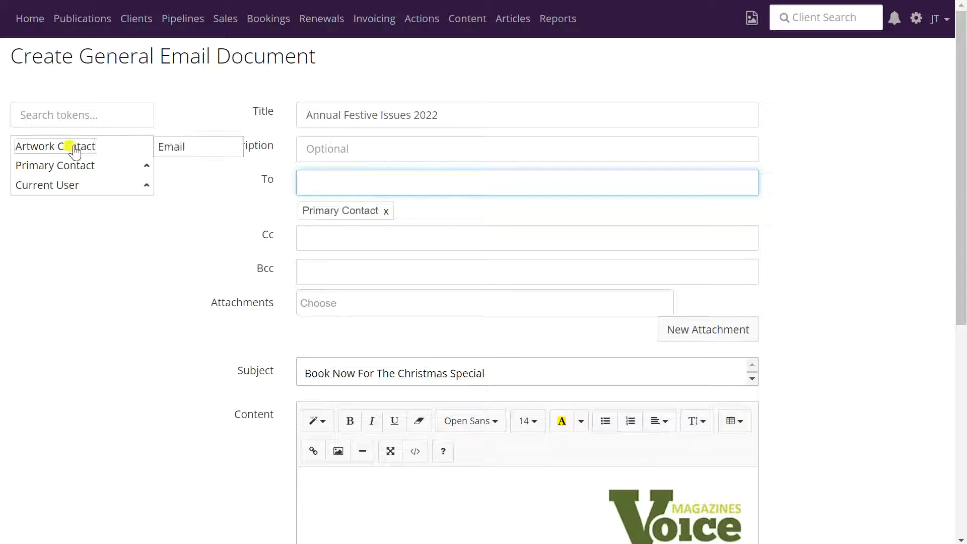
{"action": "left_click", "coordinate": [169, 147]}
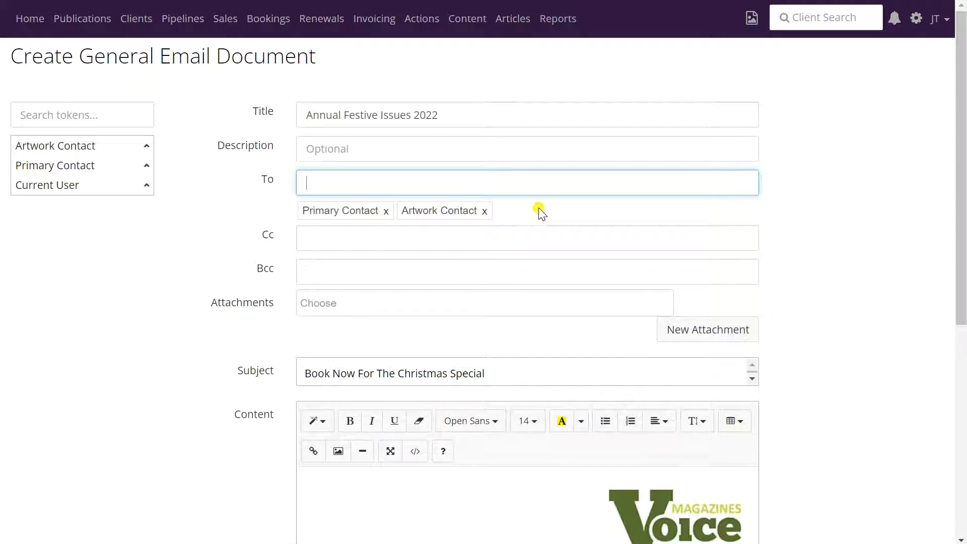
{"action": "left_click", "coordinate": [485, 213]}
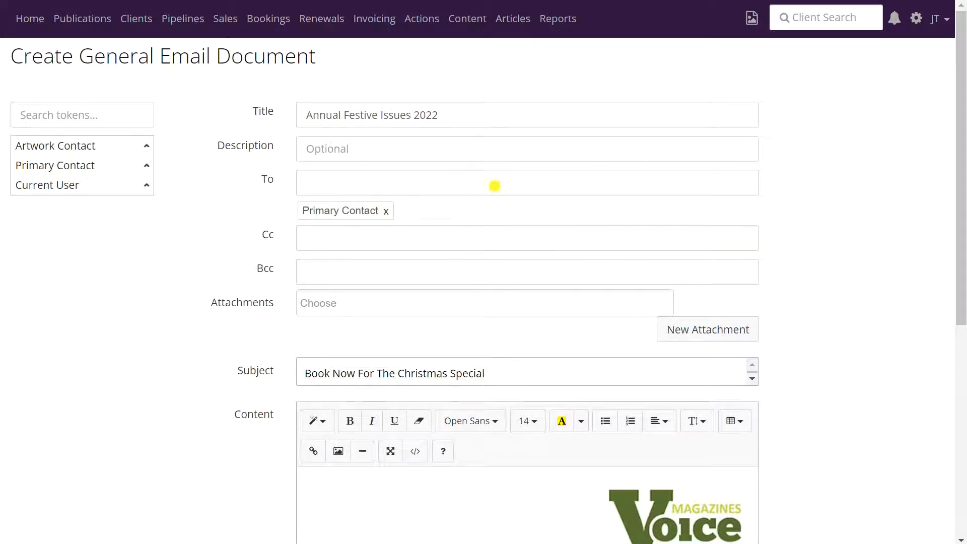
Look over the Cc, Bcc, subject and content fields of the email document and the options for inserting an image
{"action": "scroll", "coordinate": [493, 189], "scroll_direction": "down", "scroll_amount": 2}
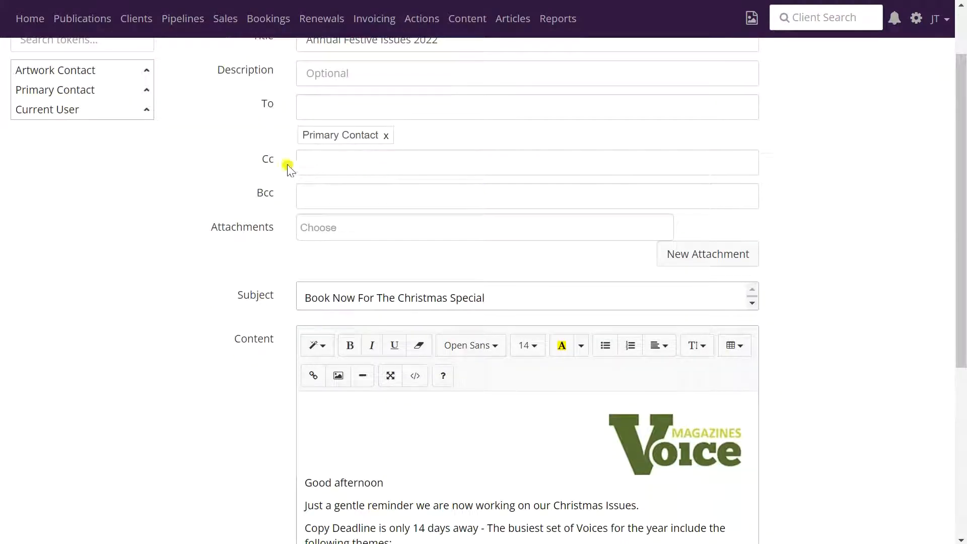
{"action": "left_click", "coordinate": [328, 163]}
{"action": "left_click", "coordinate": [322, 192]}
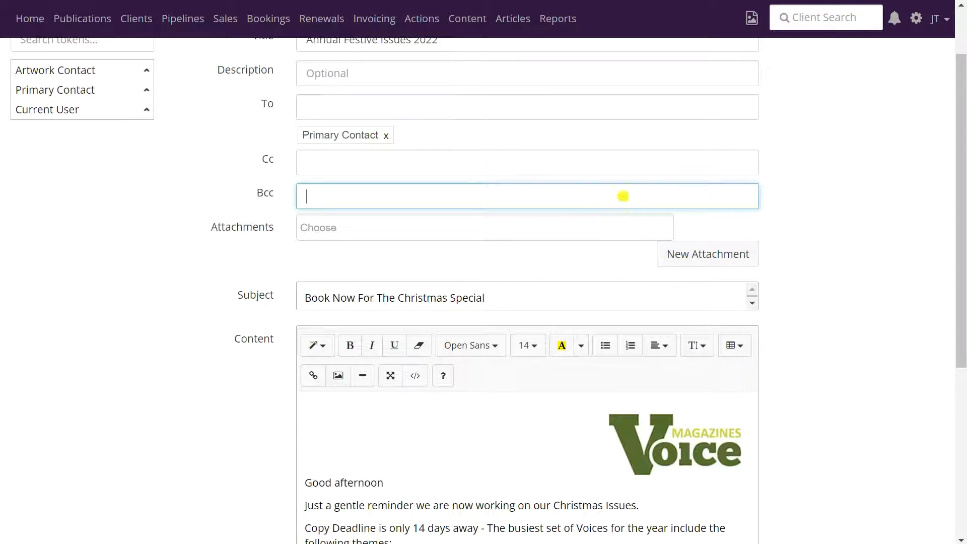
{"action": "scroll", "coordinate": [611, 186], "scroll_direction": "down", "scroll_amount": 3}
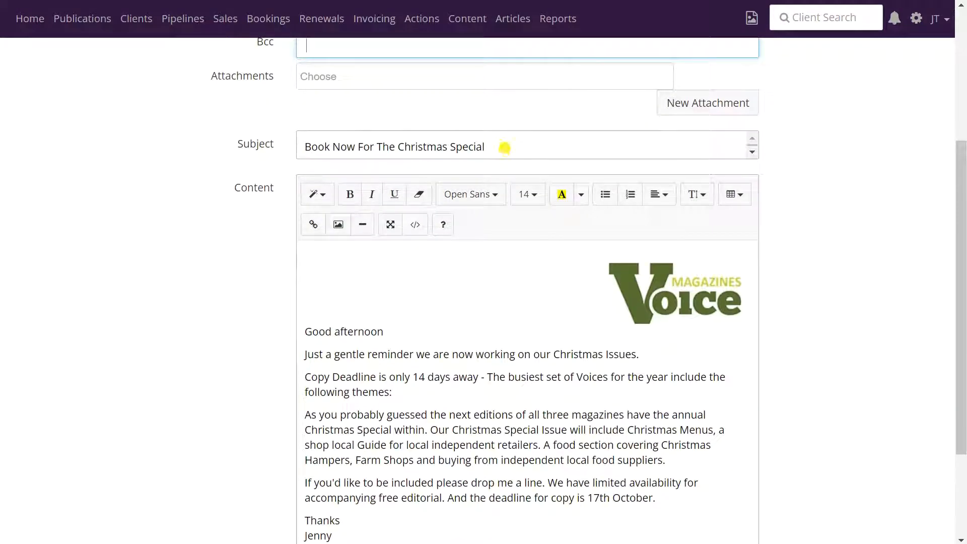
{"action": "left_click_drag", "start_coordinate": [504, 147], "coordinate": [300, 146]}
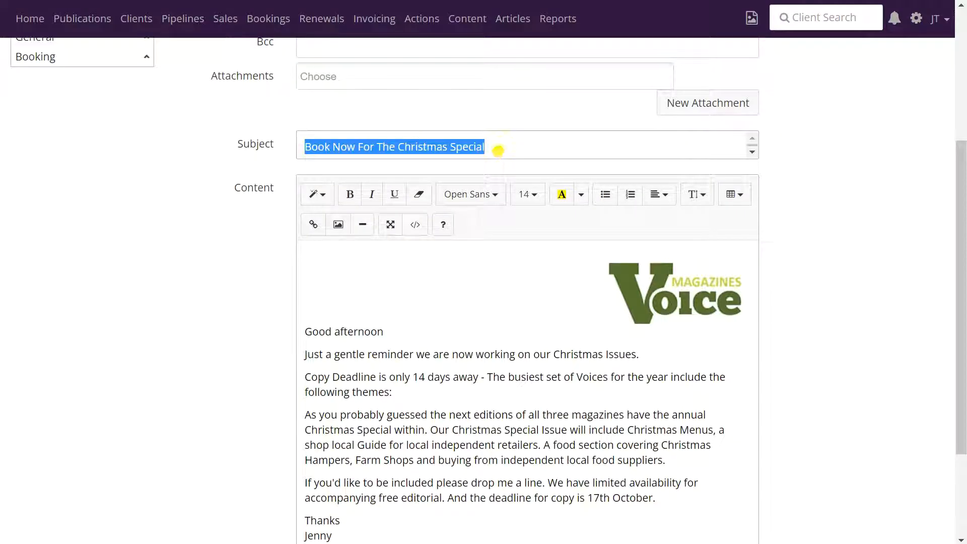
{"action": "scroll", "coordinate": [458, 242], "scroll_direction": "down", "scroll_amount": 3}
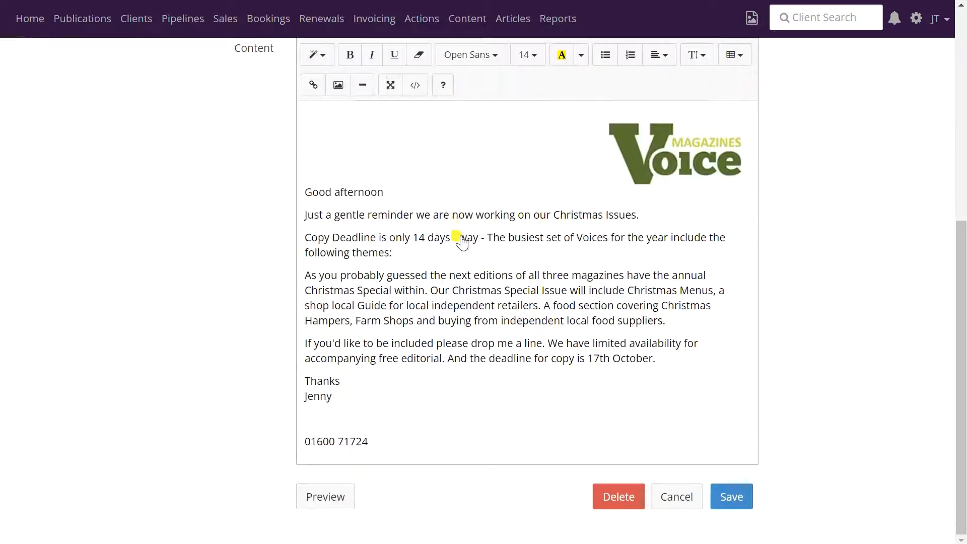
{"action": "left_click", "coordinate": [338, 91]}
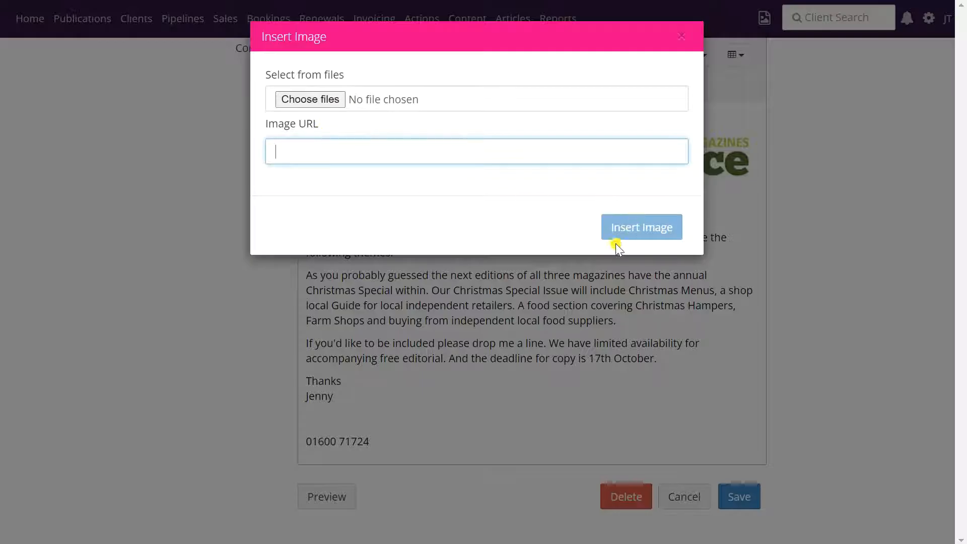
{"action": "left_click", "coordinate": [683, 38]}
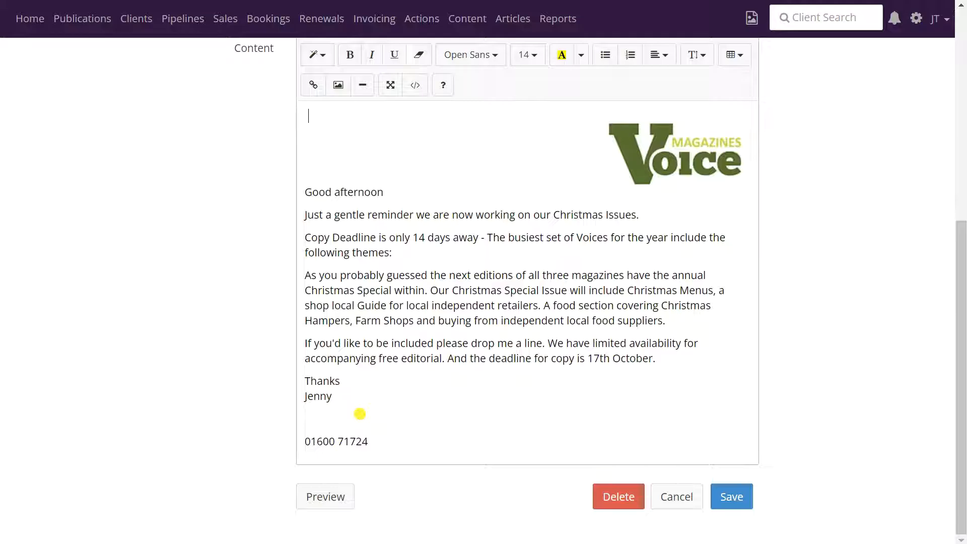
Insert the Primary Contact First Name token after "Good afternoon" in the email greeting
{"action": "scroll", "coordinate": [360, 413], "scroll_direction": "up", "scroll_amount": 3}
{"action": "scroll", "coordinate": [360, 414], "scroll_direction": "down", "scroll_amount": 3}
{"action": "scroll", "coordinate": [342, 269], "scroll_direction": "up", "scroll_amount": 3}
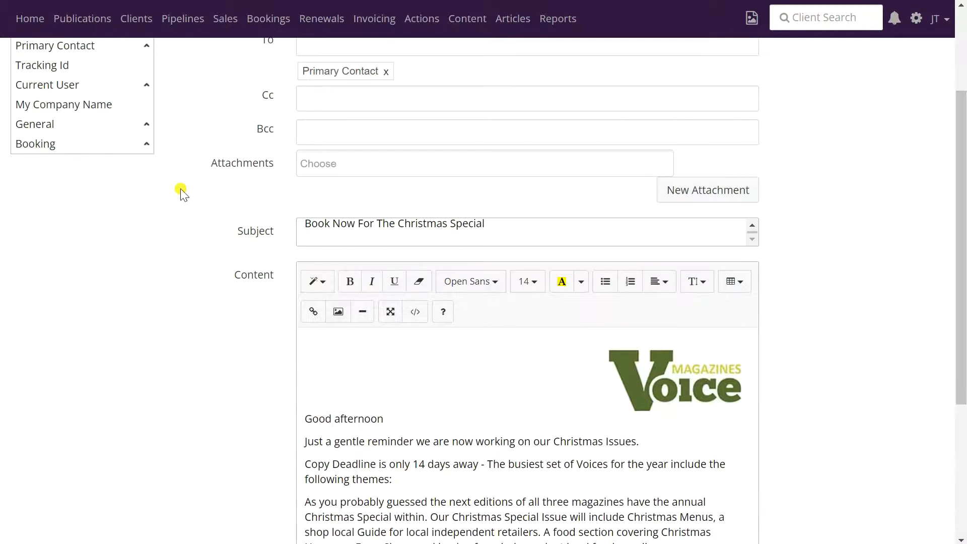
{"action": "scroll", "coordinate": [182, 194], "scroll_direction": "up", "scroll_amount": 2}
{"action": "scroll", "coordinate": [52, 308], "scroll_direction": "down", "scroll_amount": 4}
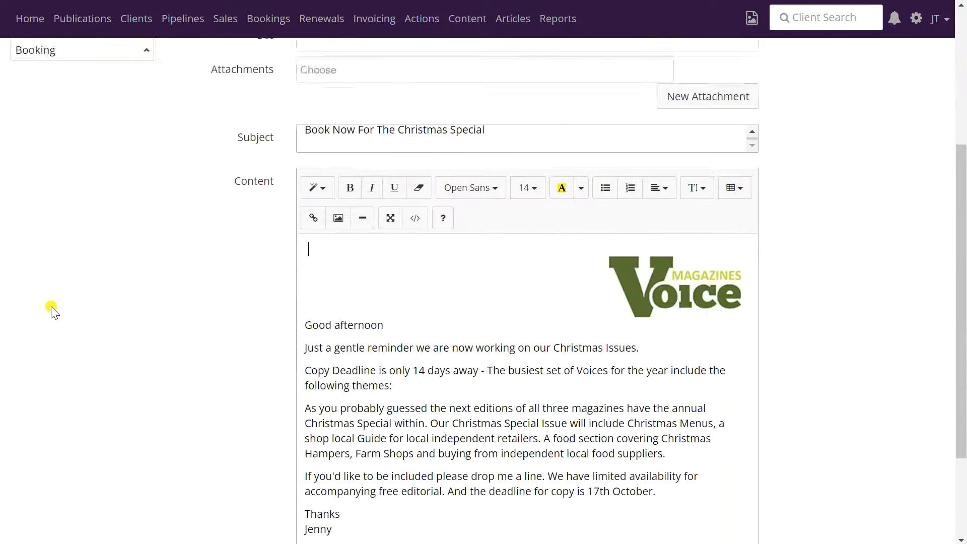
{"action": "scroll", "coordinate": [51, 308], "scroll_direction": "down", "scroll_amount": 1}
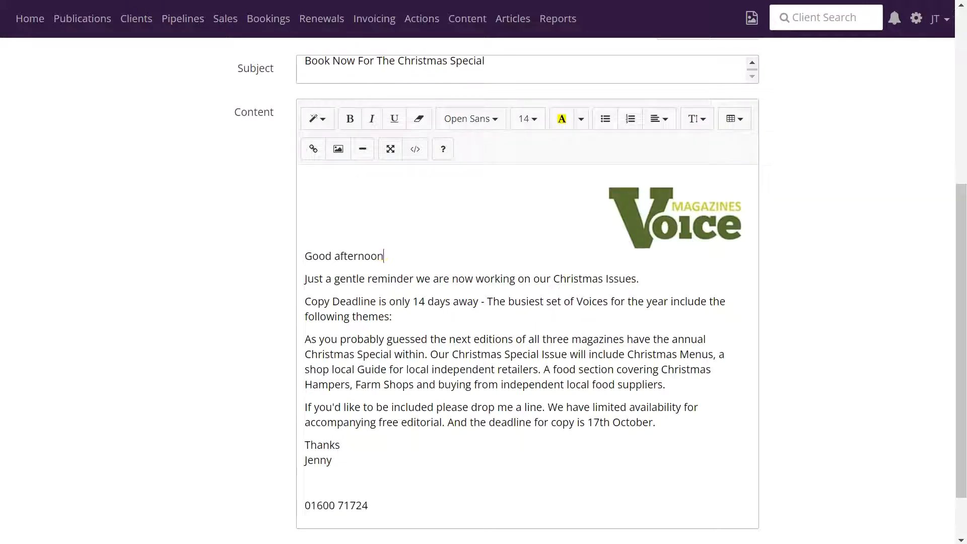
{"action": "scroll", "coordinate": [123, 259], "scroll_direction": "up", "scroll_amount": 6}
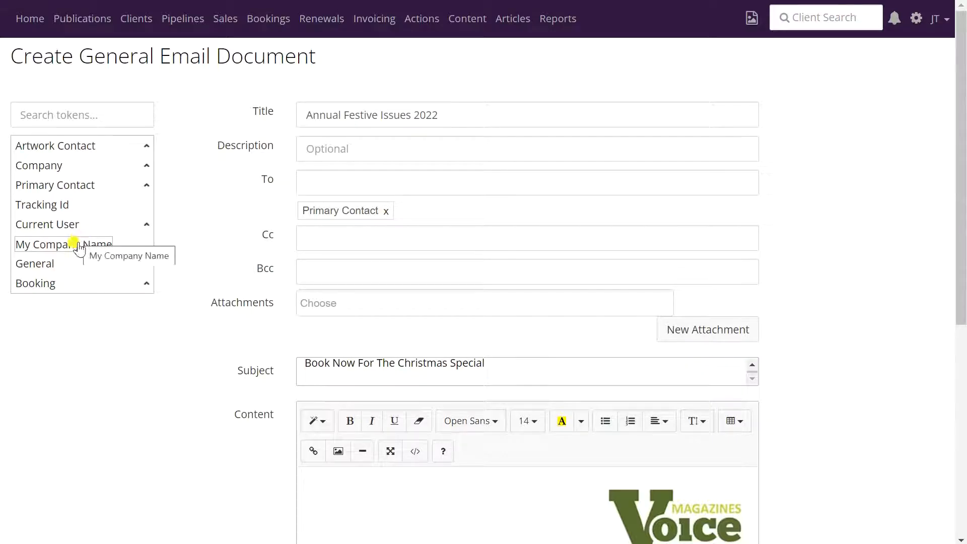
{"action": "mouse_move", "coordinate": [38, 191]}
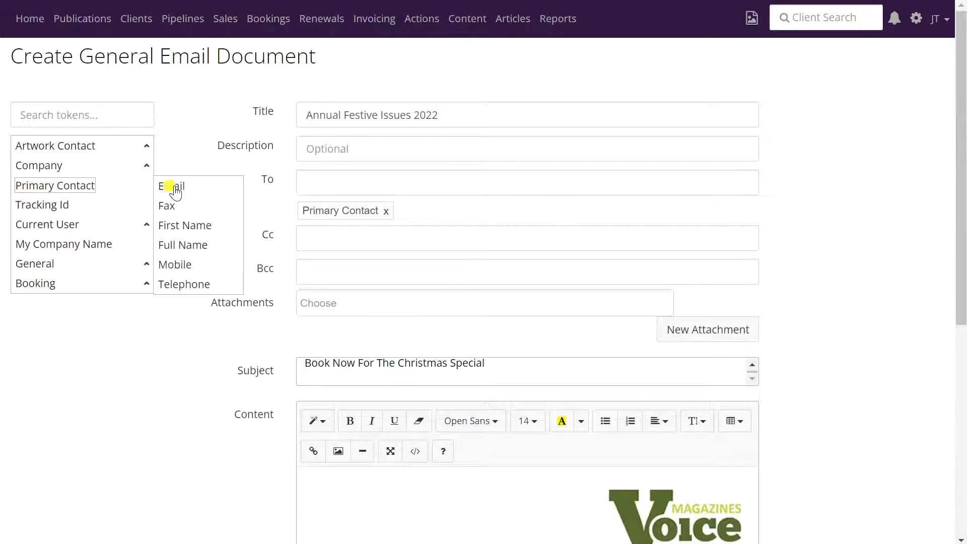
{"action": "left_click", "coordinate": [180, 227]}
{"action": "scroll", "coordinate": [408, 254], "scroll_direction": "down", "scroll_amount": 3}
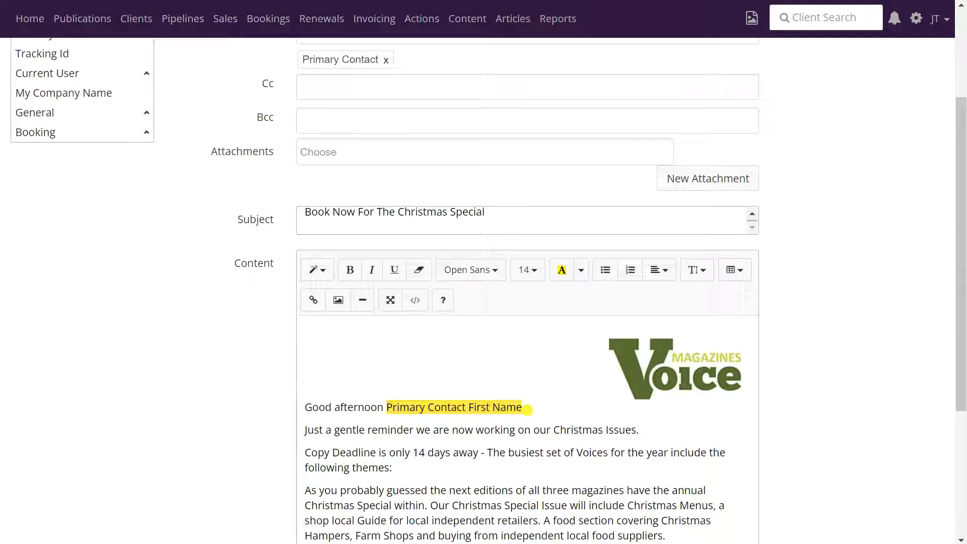
Replace the sender's typed name below "Thanks" with the Current User First Name token
{"action": "scroll", "coordinate": [403, 378], "scroll_direction": "down", "scroll_amount": 2}
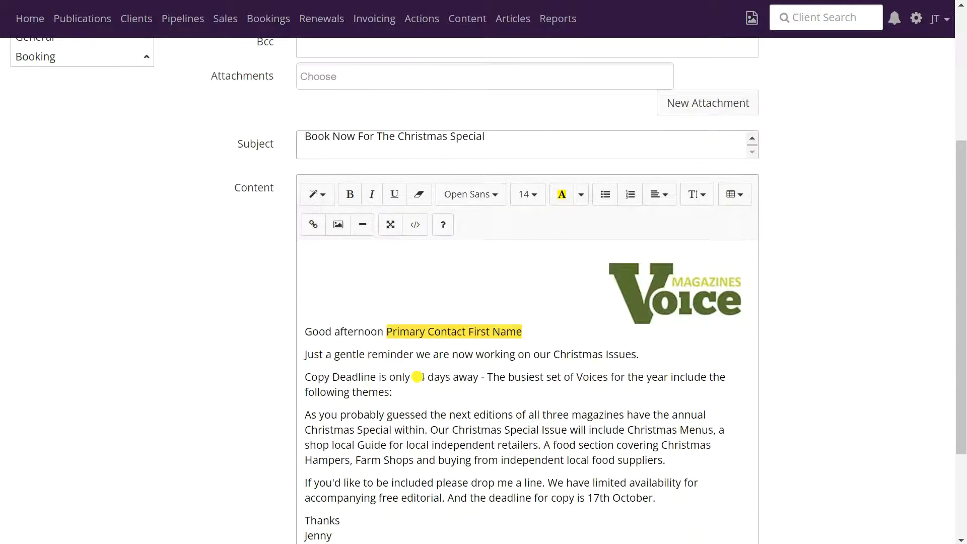
{"action": "scroll", "coordinate": [368, 380], "scroll_direction": "down", "scroll_amount": 3}
{"action": "left_click_drag", "start_coordinate": [333, 396], "coordinate": [305, 397]}
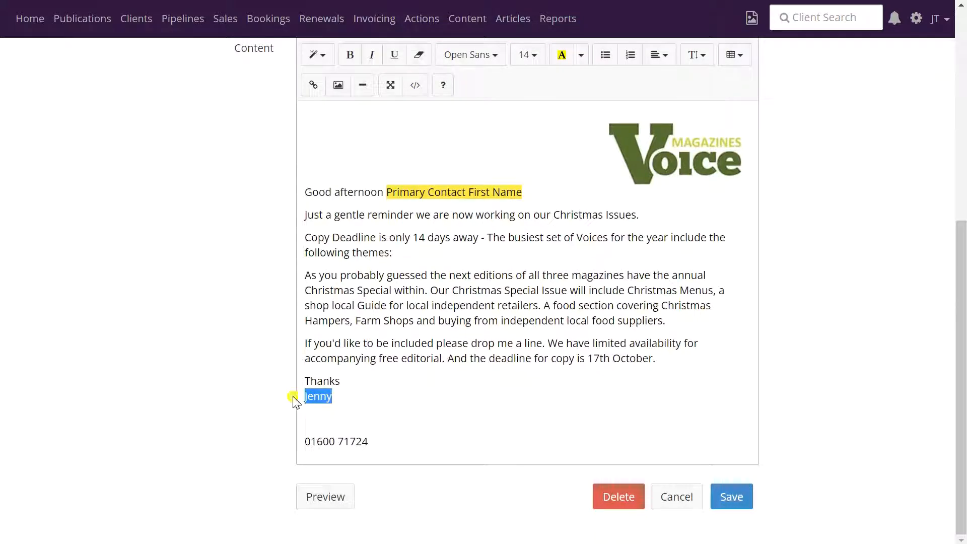
{"action": "key", "text": "BackSpace"}
{"action": "scroll", "coordinate": [245, 391], "scroll_direction": "up", "scroll_amount": 6}
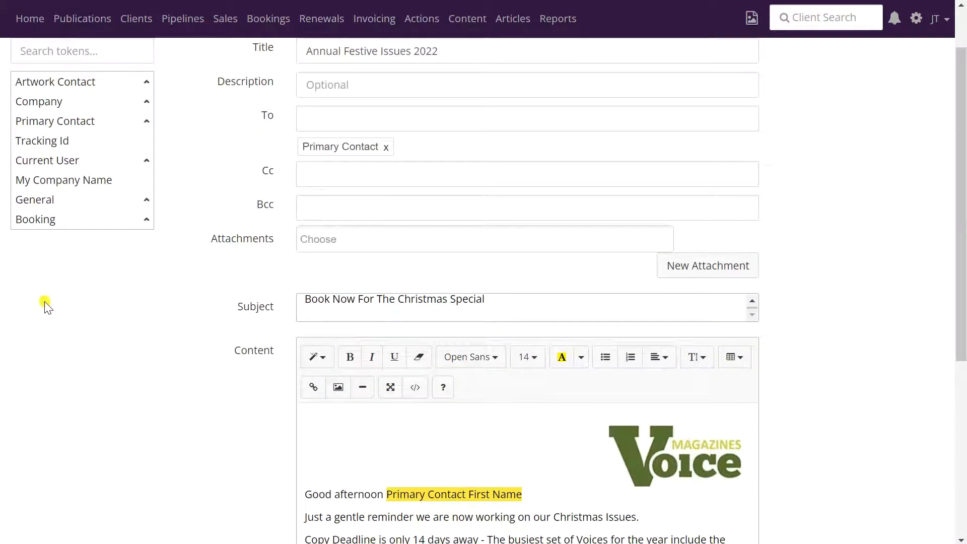
{"action": "left_click", "coordinate": [43, 160]}
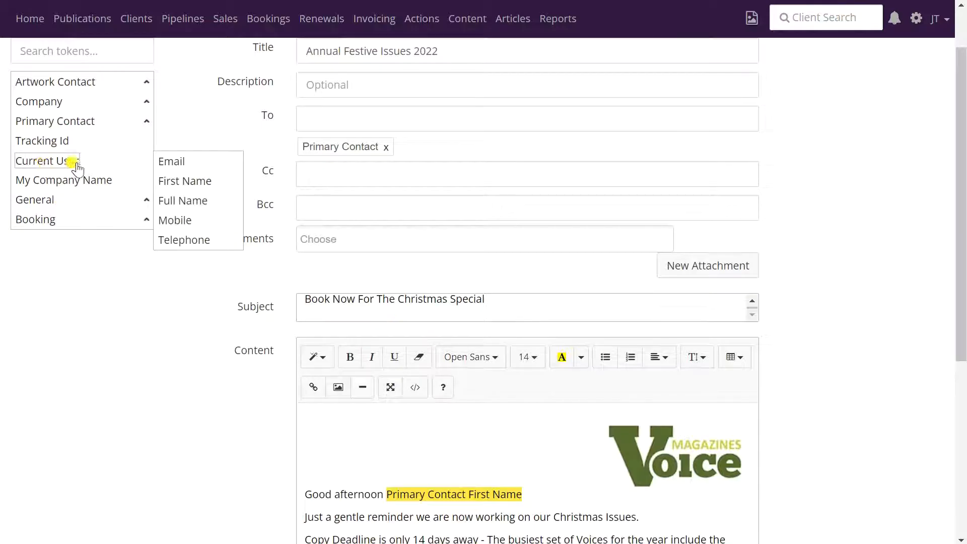
{"action": "left_click", "coordinate": [170, 180]}
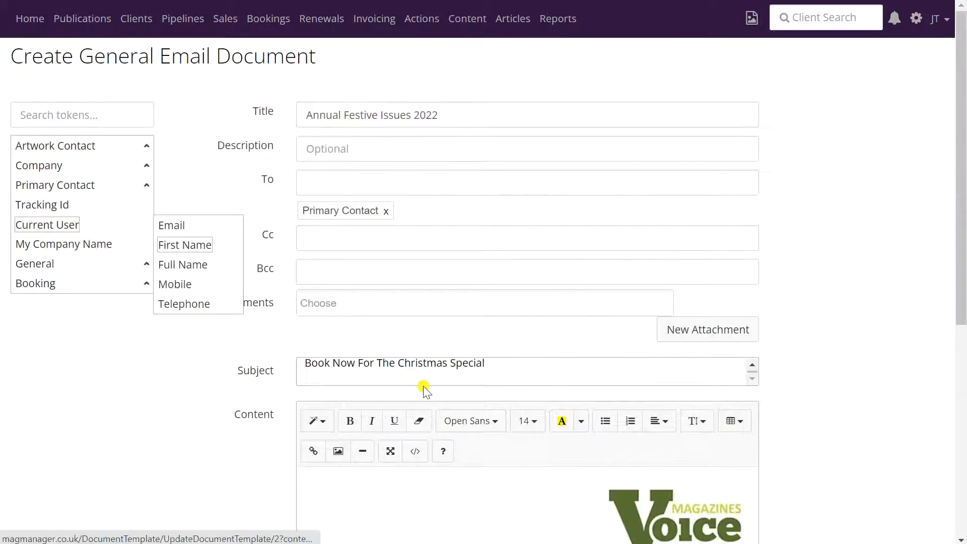
{"action": "scroll", "coordinate": [424, 390], "scroll_direction": "down", "scroll_amount": 7}
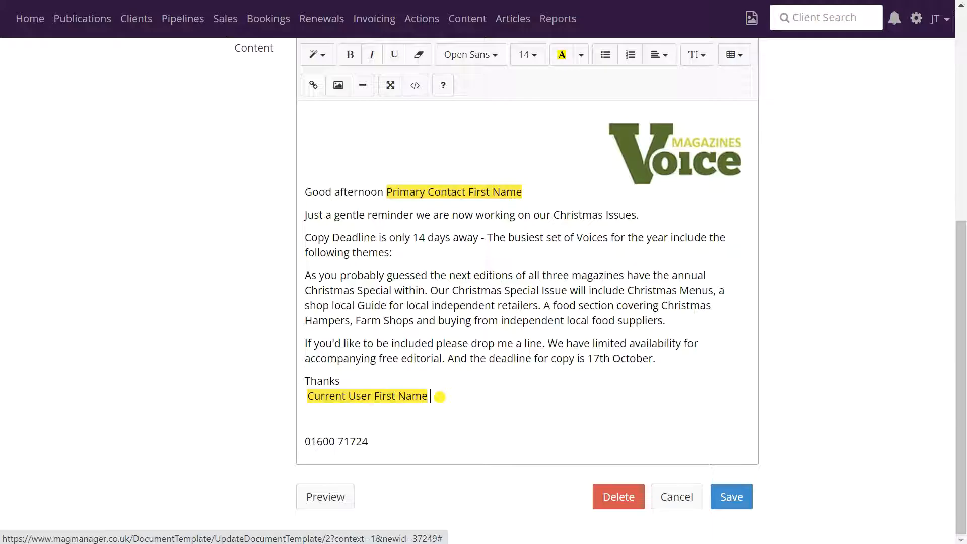
Add the My Company Name token in a new paragraph below the Current User First Name token
{"action": "left_click", "coordinate": [440, 397]}
{"action": "key", "text": "Return"}
{"action": "scroll", "coordinate": [190, 303], "scroll_direction": "up", "scroll_amount": 5}
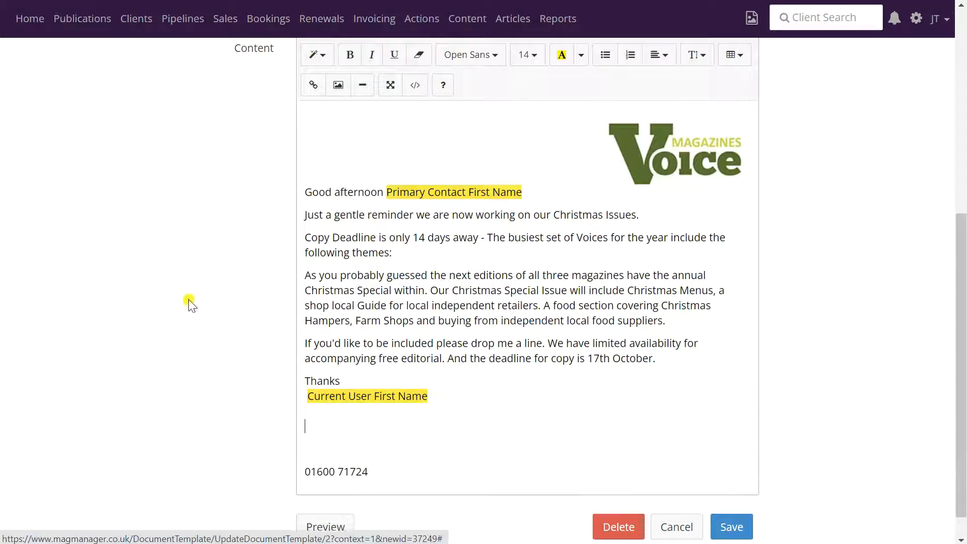
{"action": "scroll", "coordinate": [168, 307], "scroll_direction": "up", "scroll_amount": 1}
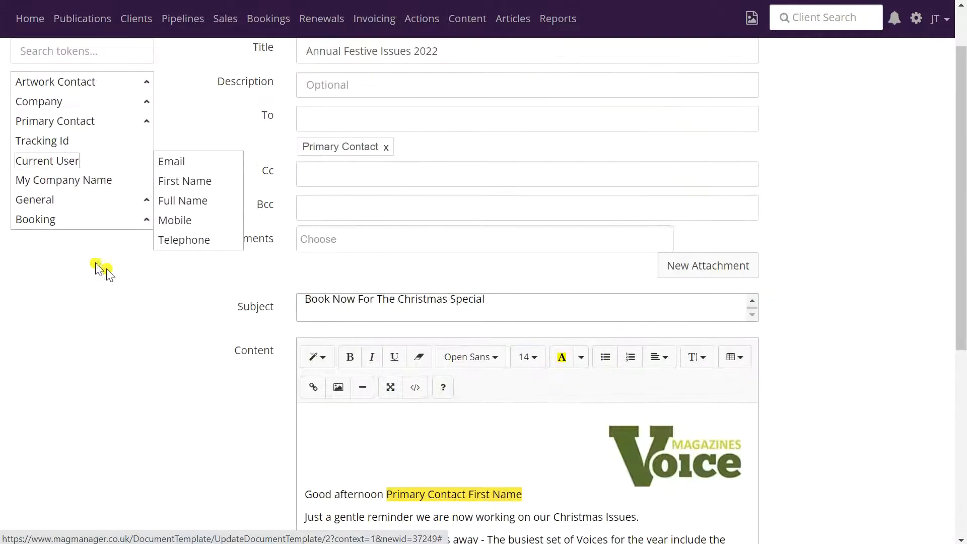
{"action": "left_click", "coordinate": [51, 182]}
{"action": "scroll", "coordinate": [51, 184], "scroll_direction": "up", "scroll_amount": 1}
{"action": "scroll", "coordinate": [251, 257], "scroll_direction": "down", "scroll_amount": 7}
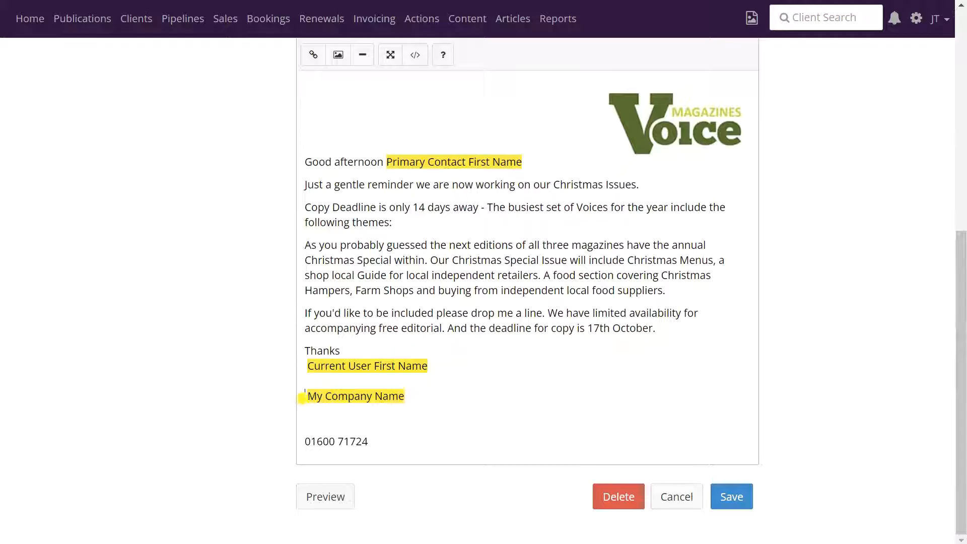
Insert the Current User Full Name token on its own line directly above the My Company Name token
{"action": "left_click", "coordinate": [302, 398]}
{"action": "key", "text": "Return"}
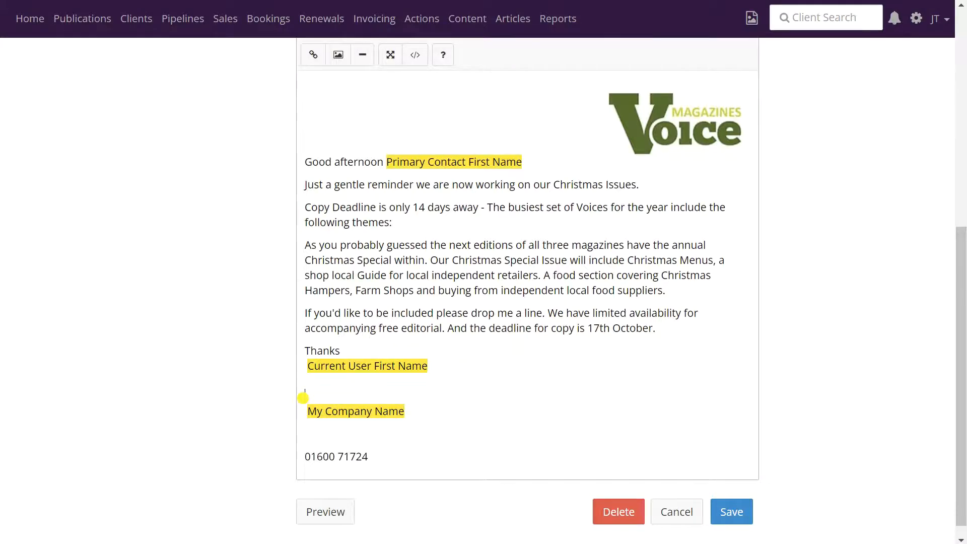
{"action": "scroll", "coordinate": [367, 371], "scroll_direction": "up", "scroll_amount": 6}
{"action": "left_click", "coordinate": [49, 130]}
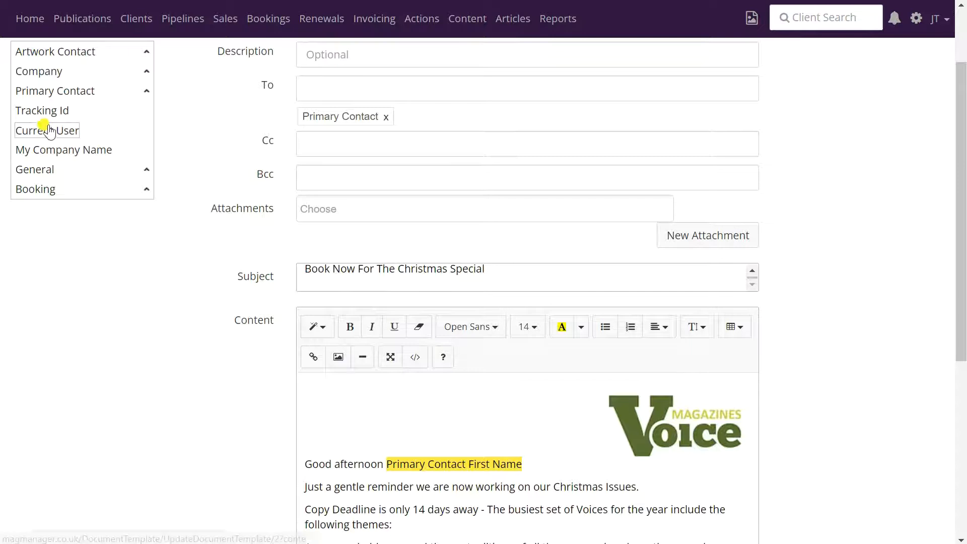
{"action": "mouse_move", "coordinate": [47, 129]}
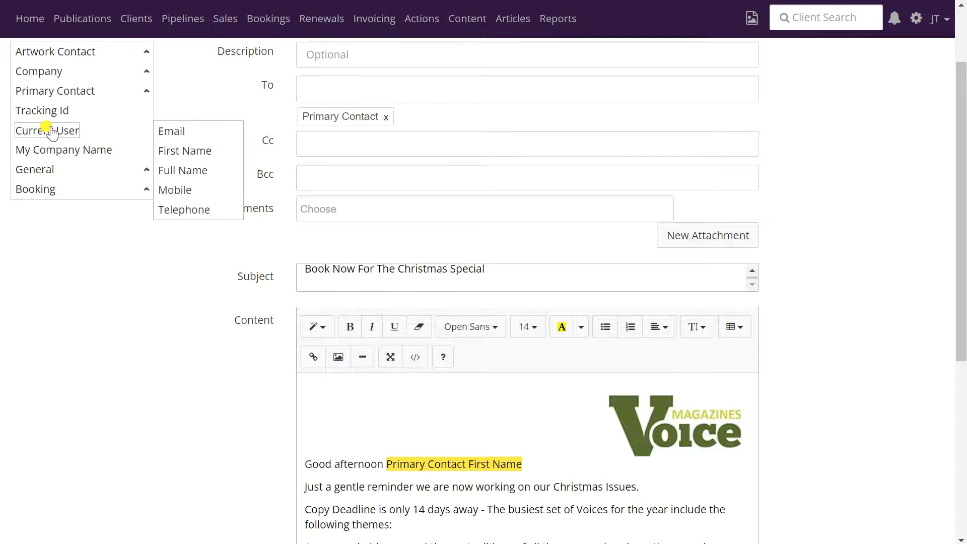
{"action": "left_click", "coordinate": [190, 170]}
{"action": "scroll", "coordinate": [425, 358], "scroll_direction": "down", "scroll_amount": 7}
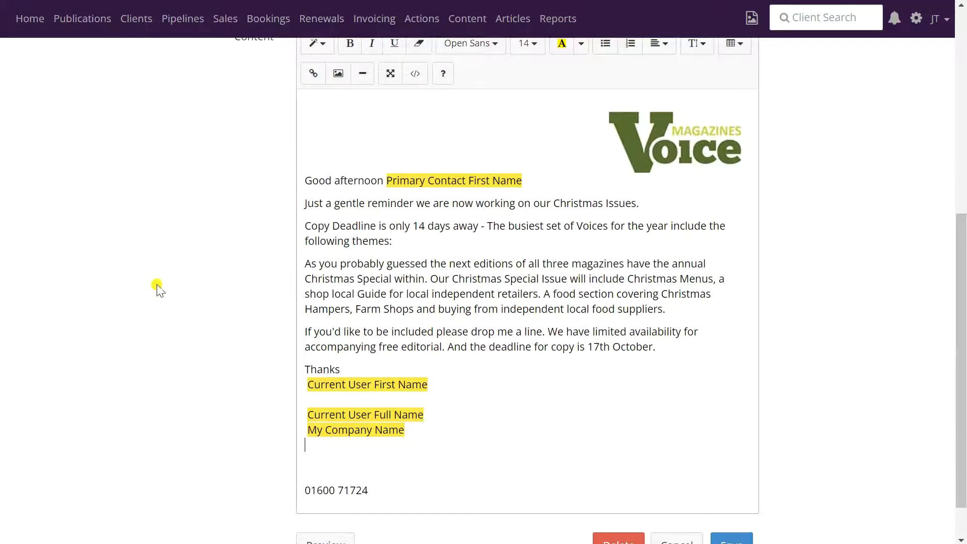
Insert the Current User Telephone token on the line below the My Company Name token in the email signature
{"action": "scroll", "coordinate": [156, 287], "scroll_direction": "up", "scroll_amount": 6}
{"action": "mouse_move", "coordinate": [60, 156]}
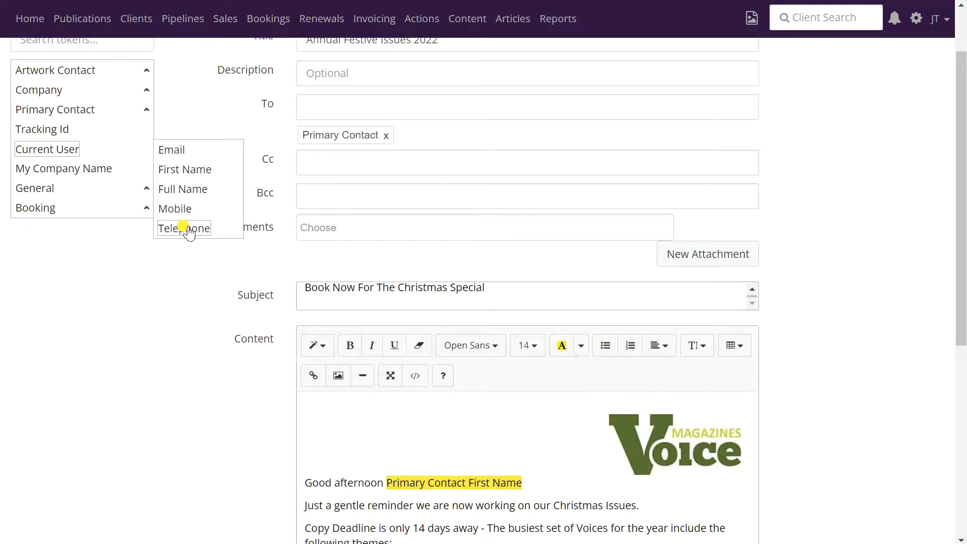
{"action": "left_click", "coordinate": [187, 227]}
{"action": "scroll", "coordinate": [402, 309], "scroll_direction": "down", "scroll_amount": 8}
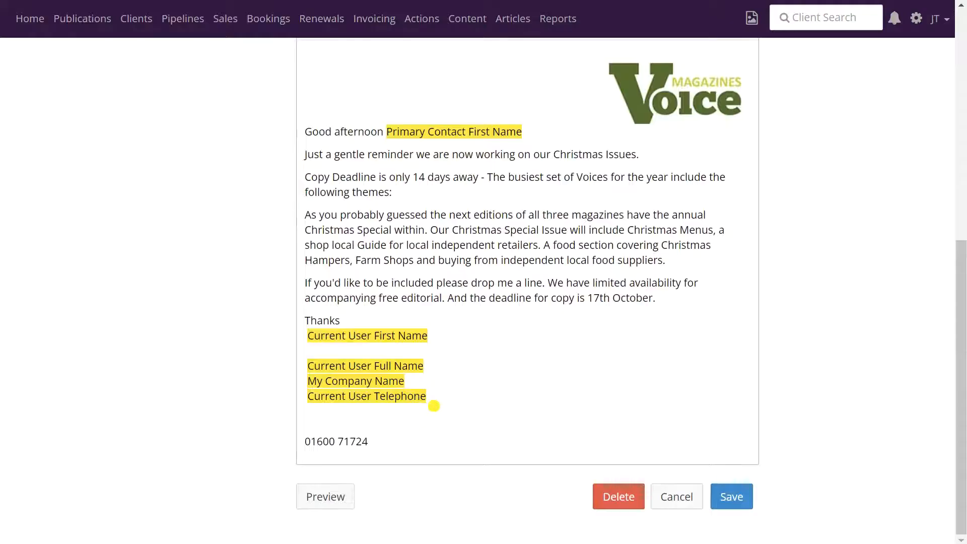
Add the Current User Email token below the Current User Telephone token in the email signature
{"action": "scroll", "coordinate": [266, 319], "scroll_direction": "up", "scroll_amount": 8}
{"action": "mouse_move", "coordinate": [69, 173]}
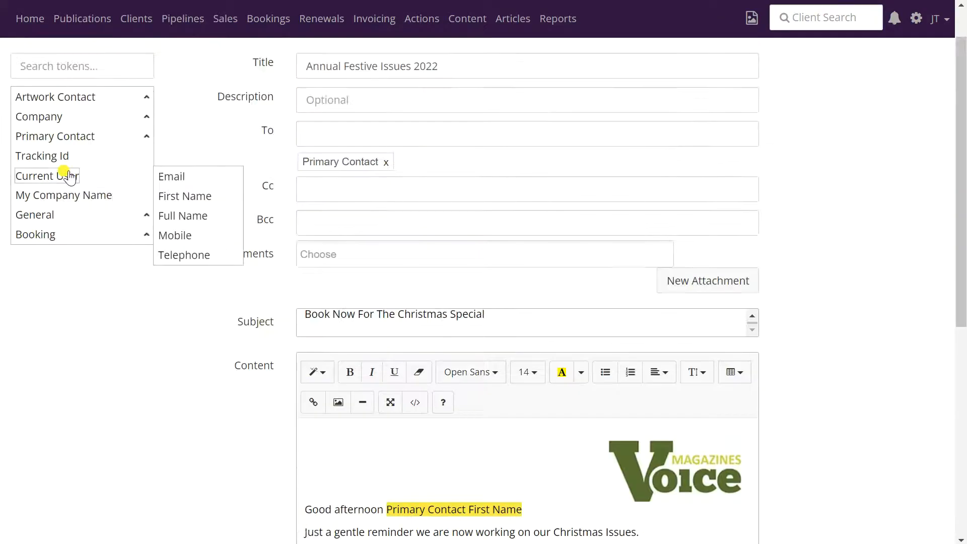
{"action": "left_click", "coordinate": [173, 179]}
{"action": "scroll", "coordinate": [500, 308], "scroll_direction": "down", "scroll_amount": 6}
{"action": "scroll", "coordinate": [501, 309], "scroll_direction": "down", "scroll_amount": 3}
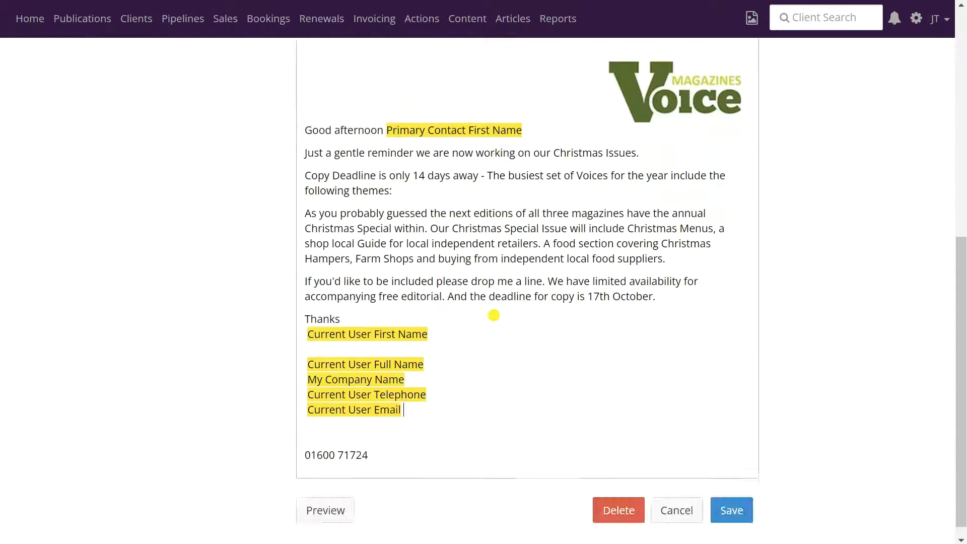
Replace the typed phone number at the end of the email with "To update your preferences, please click"
{"action": "left_click_drag", "start_coordinate": [373, 442], "coordinate": [266, 458]}
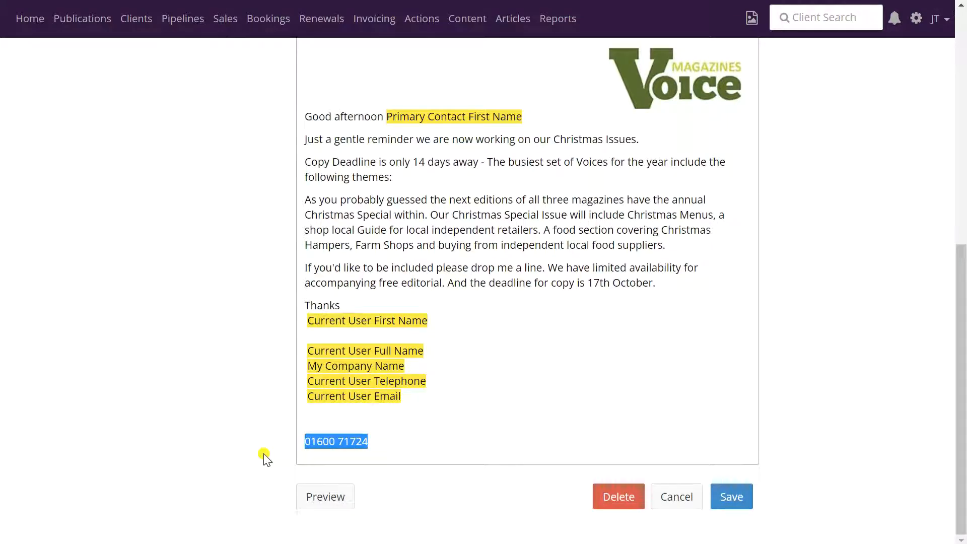
{"action": "key", "text": "Delete"}
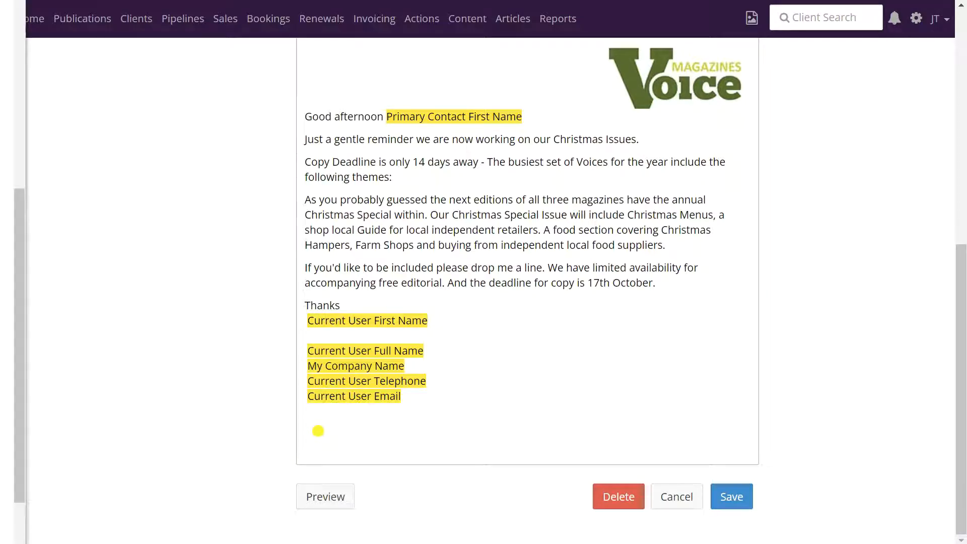
{"action": "left_click", "coordinate": [312, 429]}
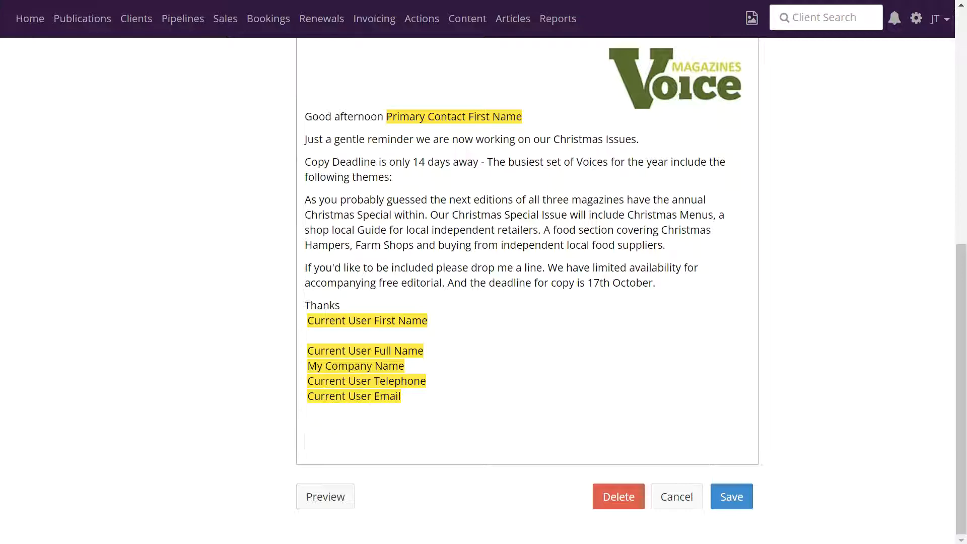
{"action": "type", "text": "To update your preferences, please click"}
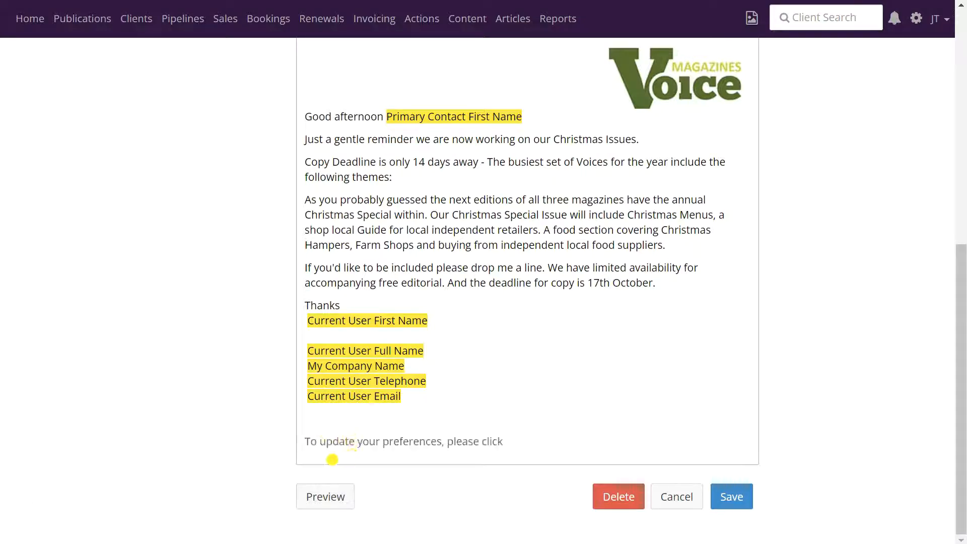
Insert the General Unsubscribe Link token after "To update your preferences, please click" at the end of the email
{"action": "scroll", "coordinate": [327, 454], "scroll_direction": "up", "scroll_amount": 3}
{"action": "scroll", "coordinate": [327, 454], "scroll_direction": "down", "scroll_amount": 2}
{"action": "scroll", "coordinate": [328, 454], "scroll_direction": "up", "scroll_amount": 2}
{"action": "scroll", "coordinate": [327, 454], "scroll_direction": "down", "scroll_amount": 1}
{"action": "scroll", "coordinate": [102, 354], "scroll_direction": "up", "scroll_amount": 5}
{"action": "mouse_move", "coordinate": [54, 227]}
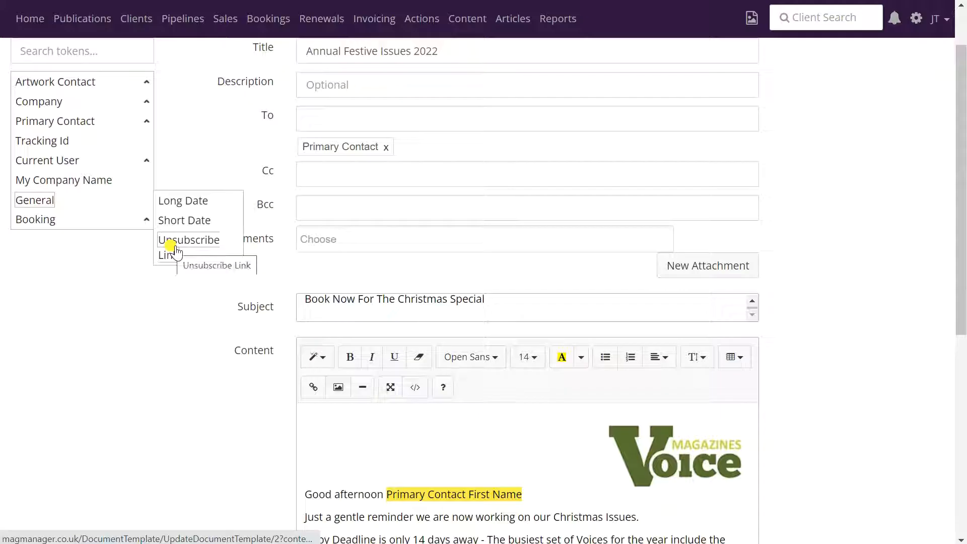
{"action": "scroll", "coordinate": [174, 247], "scroll_direction": "up", "scroll_amount": 2}
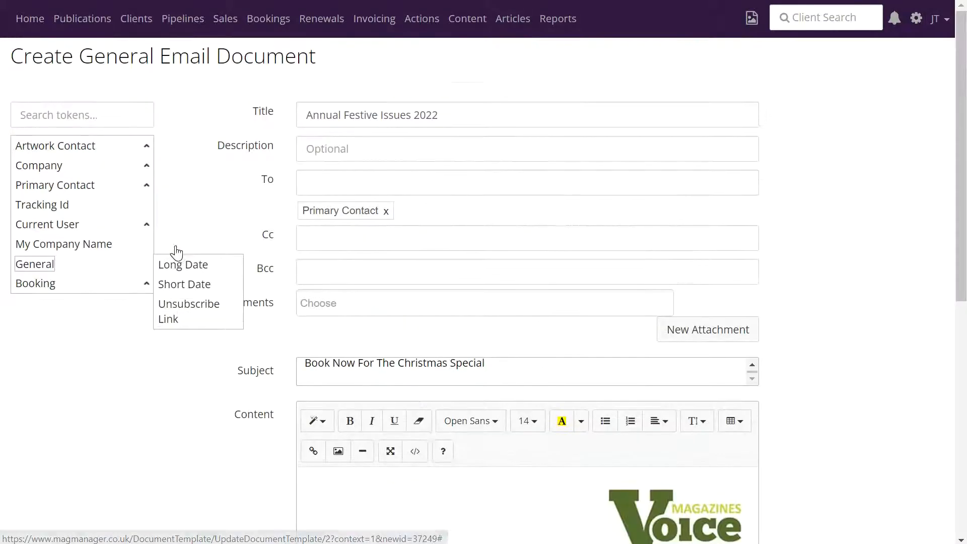
{"action": "scroll", "coordinate": [569, 372], "scroll_direction": "down", "scroll_amount": 1}
{"action": "scroll", "coordinate": [570, 372], "scroll_direction": "down", "scroll_amount": 5}
{"action": "scroll", "coordinate": [570, 372], "scroll_direction": "down", "scroll_amount": 1}
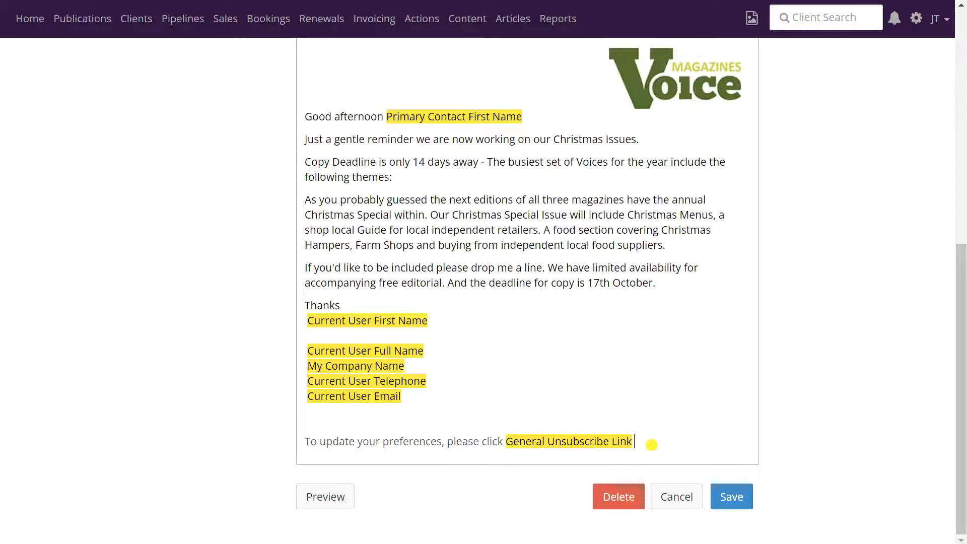
Set the font size of the whole unsubscribe line to 10
{"action": "left_click_drag", "start_coordinate": [635, 441], "coordinate": [305, 442]}
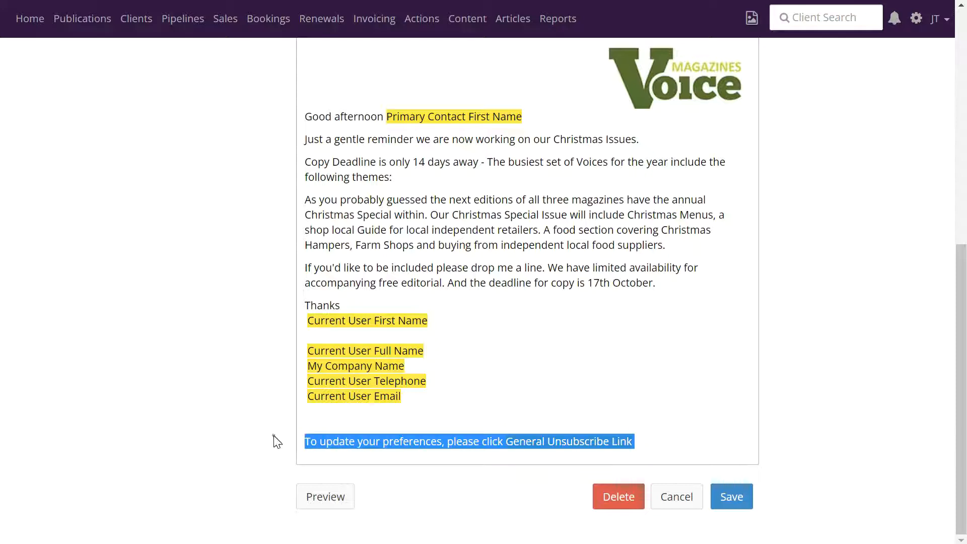
{"action": "scroll", "coordinate": [511, 364], "scroll_direction": "up", "scroll_amount": 2}
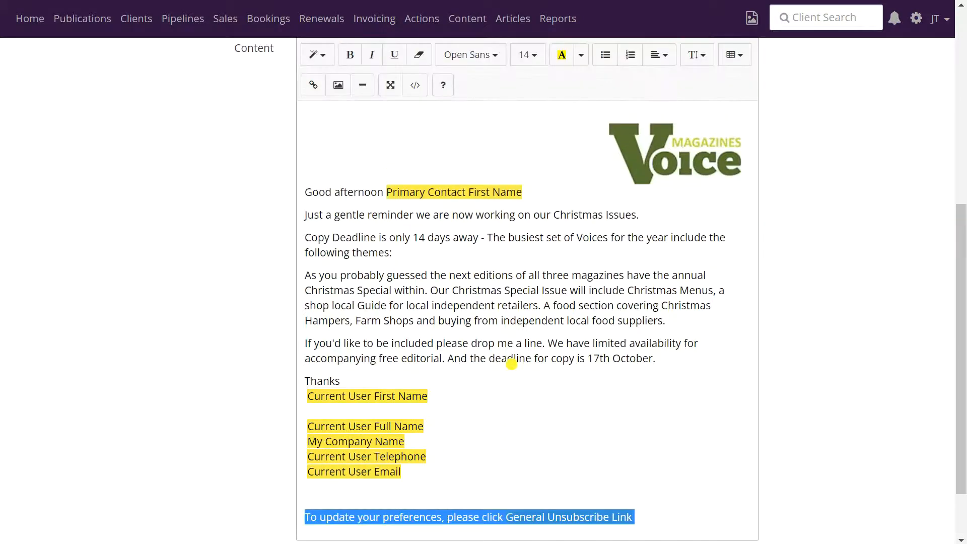
{"action": "left_click", "coordinate": [535, 58]}
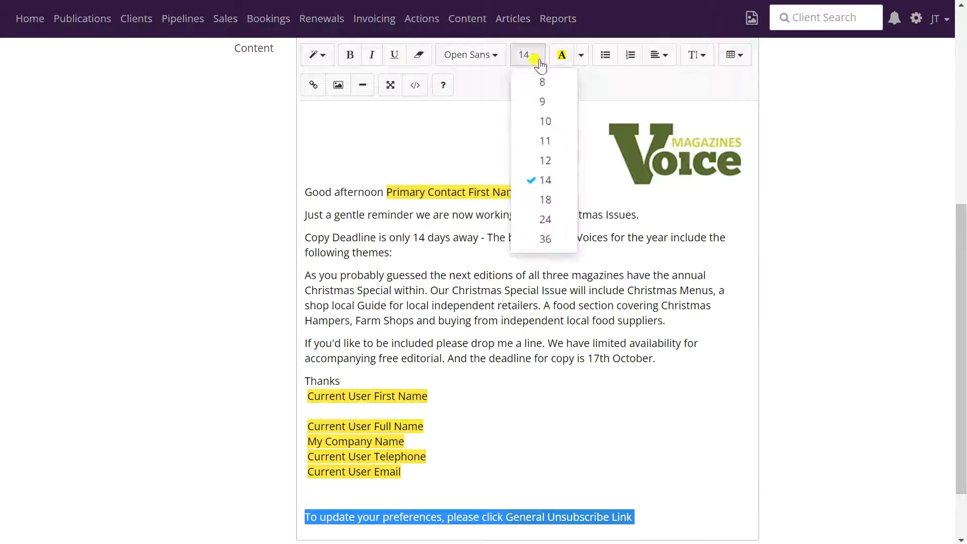
{"action": "left_click", "coordinate": [546, 122]}
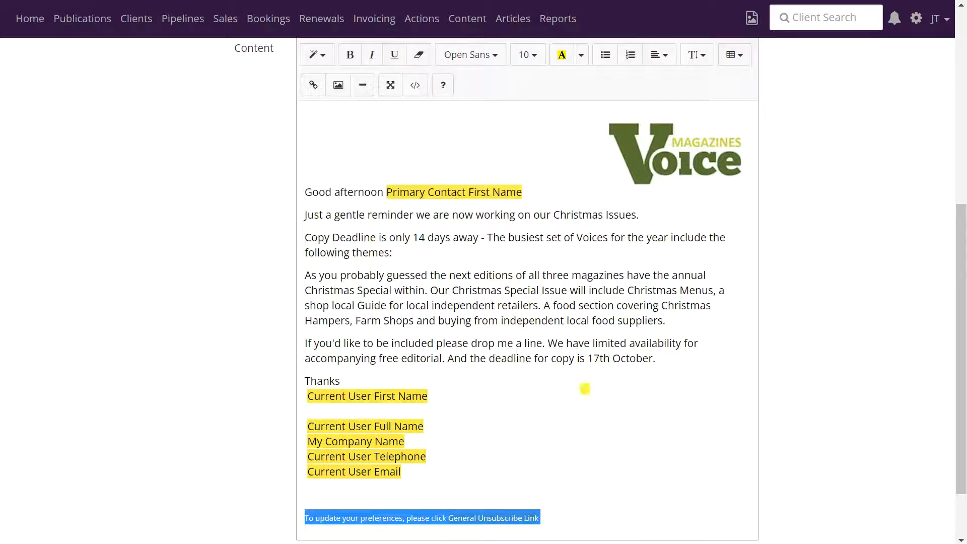
{"action": "left_click", "coordinate": [595, 477]}
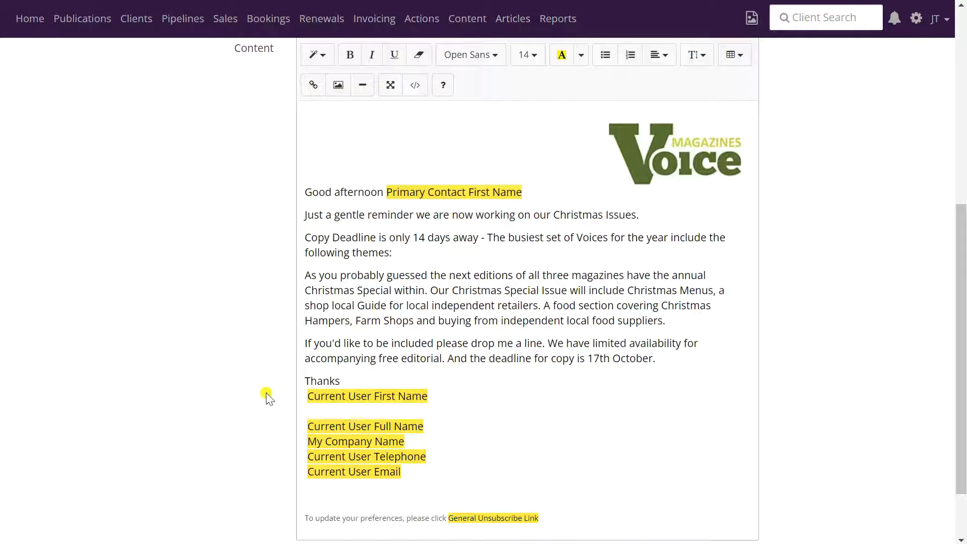
Remove the leading spaces before the signature tokens so they align with "Thanks", and save the email document
{"action": "key", "text": "Delete"}
{"action": "key", "text": "Delete"}
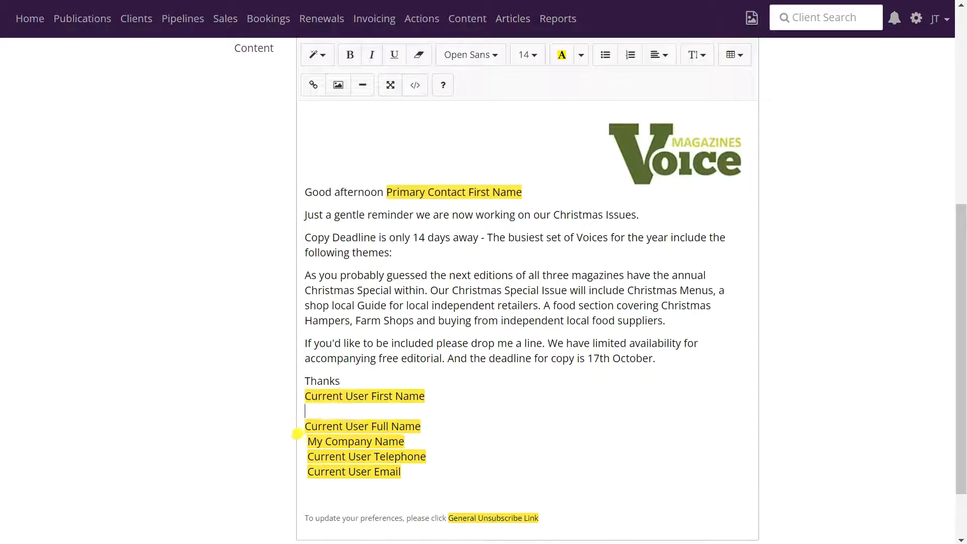
{"action": "key", "text": "Delete"}
{"action": "left_click", "coordinate": [300, 457]}
{"action": "key", "text": "Delete"}
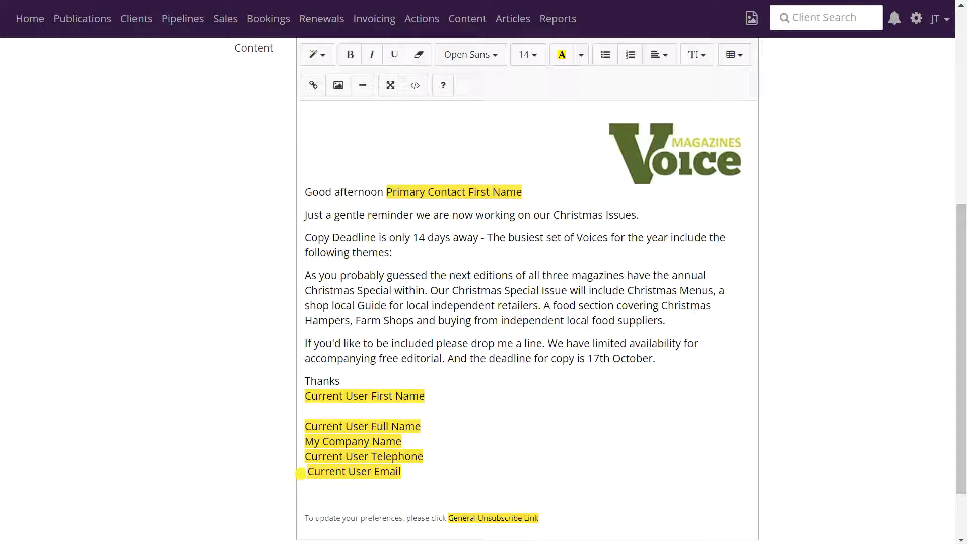
{"action": "key", "text": "Delete"}
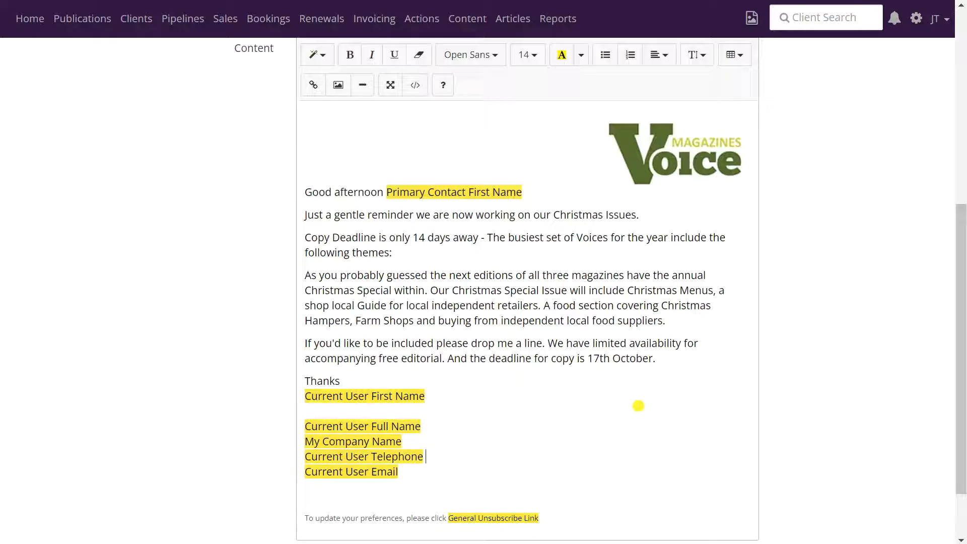
{"action": "scroll", "coordinate": [641, 405], "scroll_direction": "down", "scroll_amount": 2}
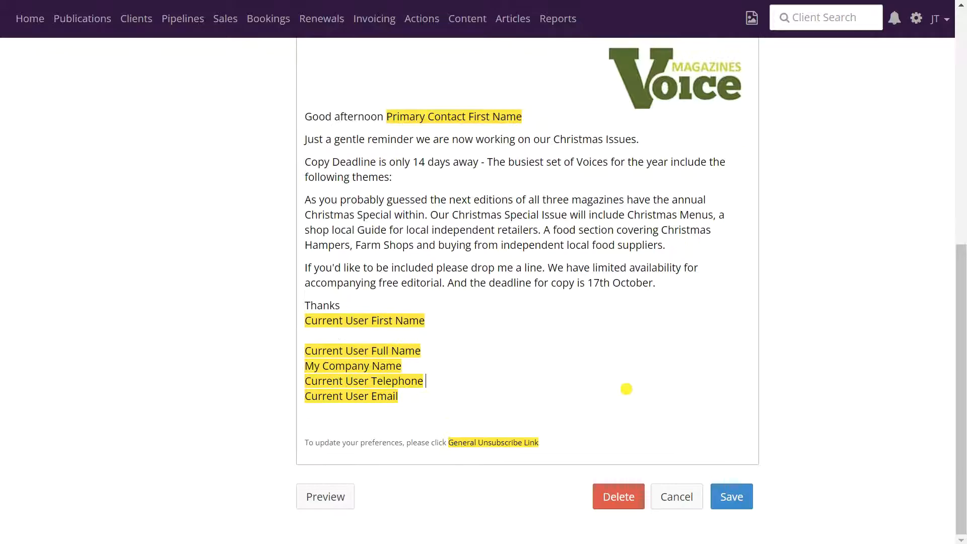
{"action": "left_click", "coordinate": [731, 497]}
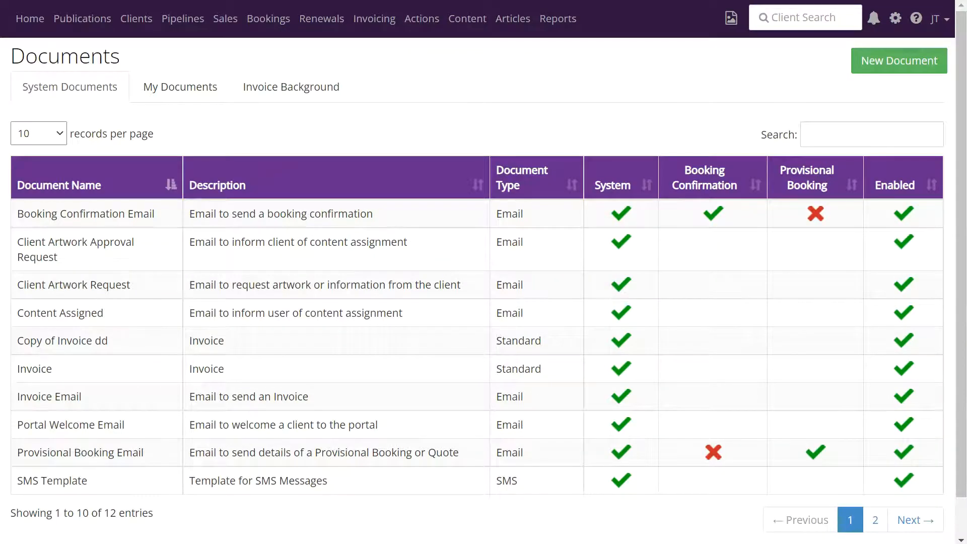
Open Annual Festive Issues 2022 from My Documents, review its saved content, and close it without changes
{"action": "left_click", "coordinate": [196, 96]}
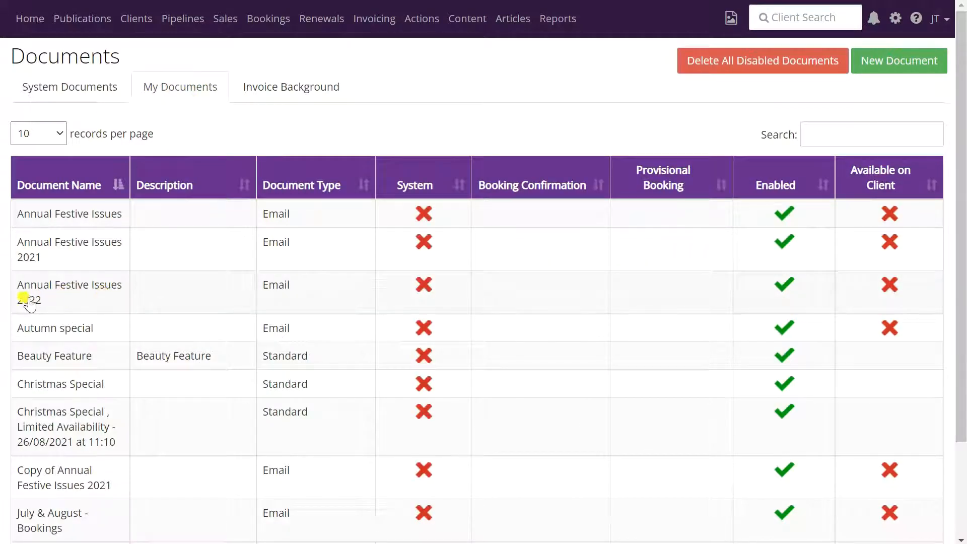
{"action": "left_click", "coordinate": [71, 300]}
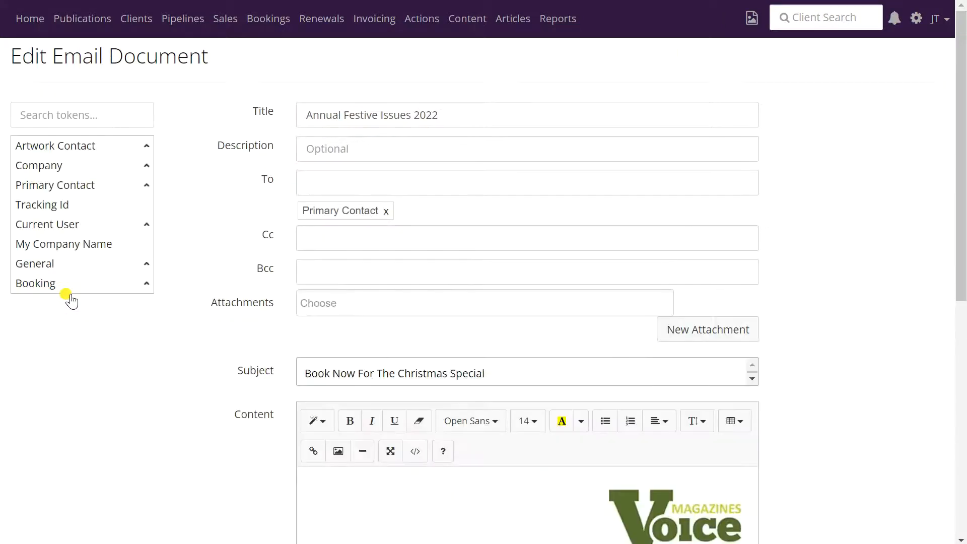
{"action": "scroll", "coordinate": [242, 157], "scroll_direction": "down", "scroll_amount": 6}
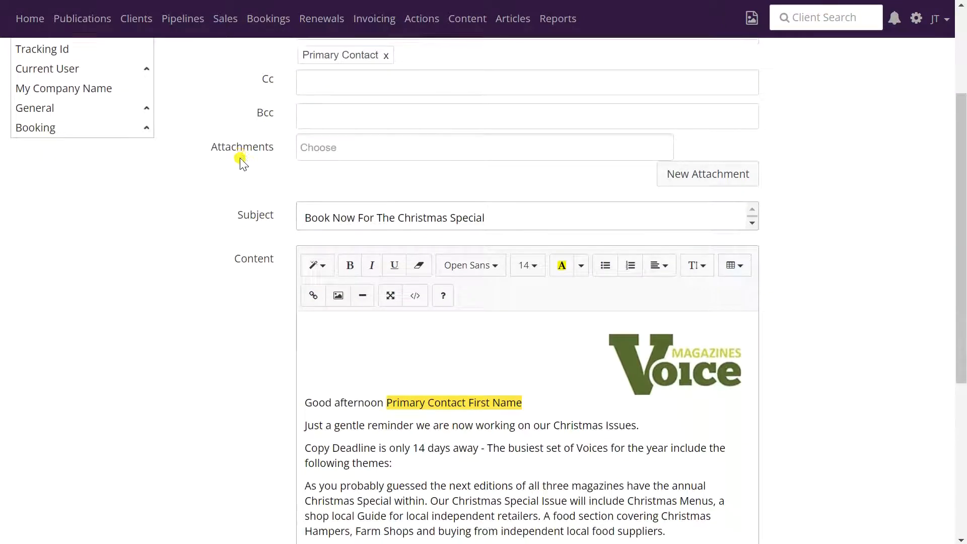
{"action": "scroll", "coordinate": [242, 160], "scroll_direction": "down", "scroll_amount": 3}
{"action": "scroll", "coordinate": [241, 160], "scroll_direction": "up", "scroll_amount": 4}
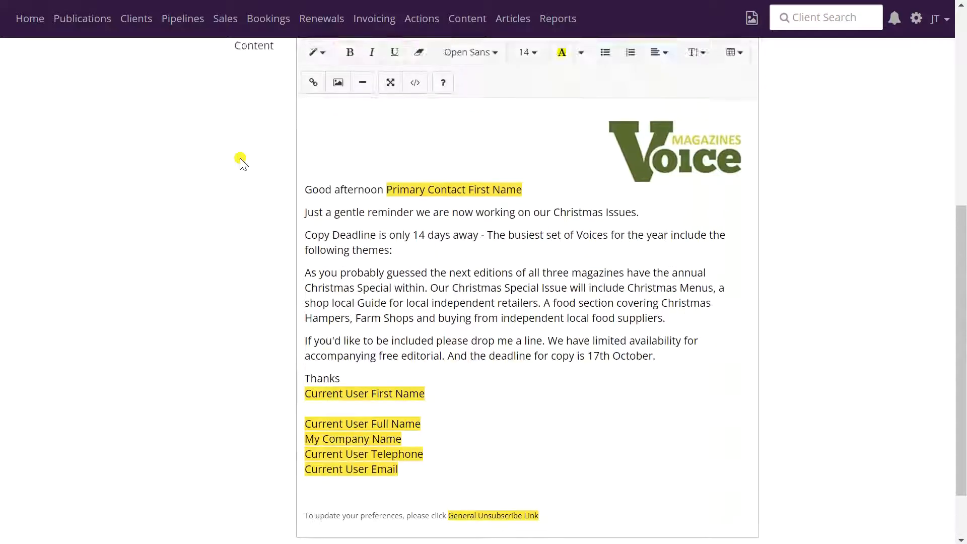
{"action": "scroll", "coordinate": [240, 160], "scroll_direction": "down", "scroll_amount": 4}
{"action": "scroll", "coordinate": [241, 160], "scroll_direction": "up", "scroll_amount": 5}
{"action": "scroll", "coordinate": [241, 160], "scroll_direction": "down", "scroll_amount": 5}
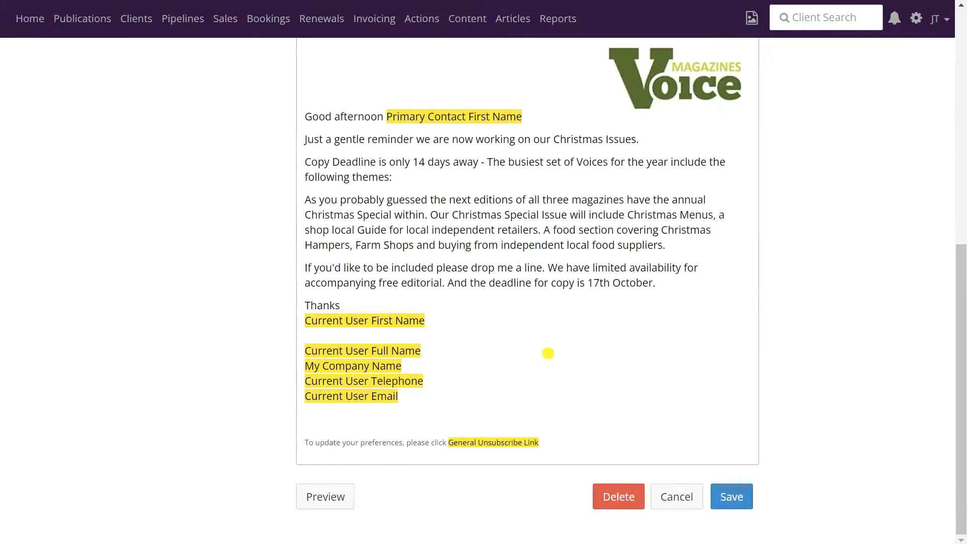
{"action": "left_click", "coordinate": [675, 499]}
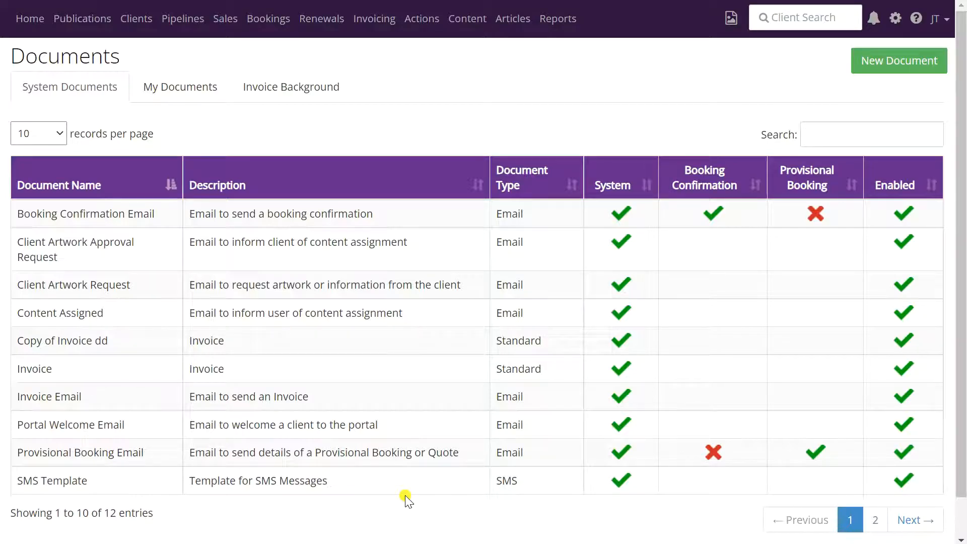
Start creating a mailshot from the reports and base the communication on General Communication
{"action": "left_click", "coordinate": [562, 23]}
{"action": "mouse_move", "coordinate": [143, 121]}
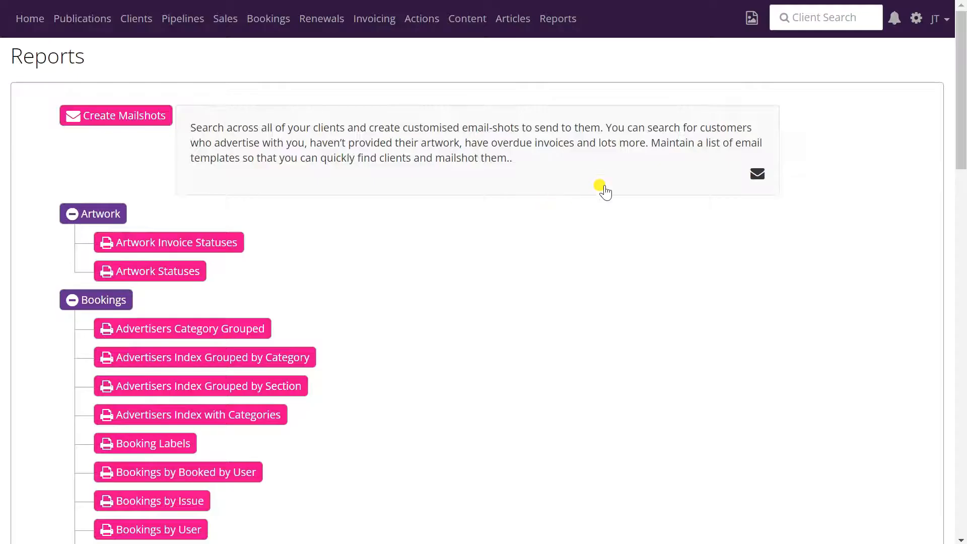
{"action": "left_click", "coordinate": [610, 184]}
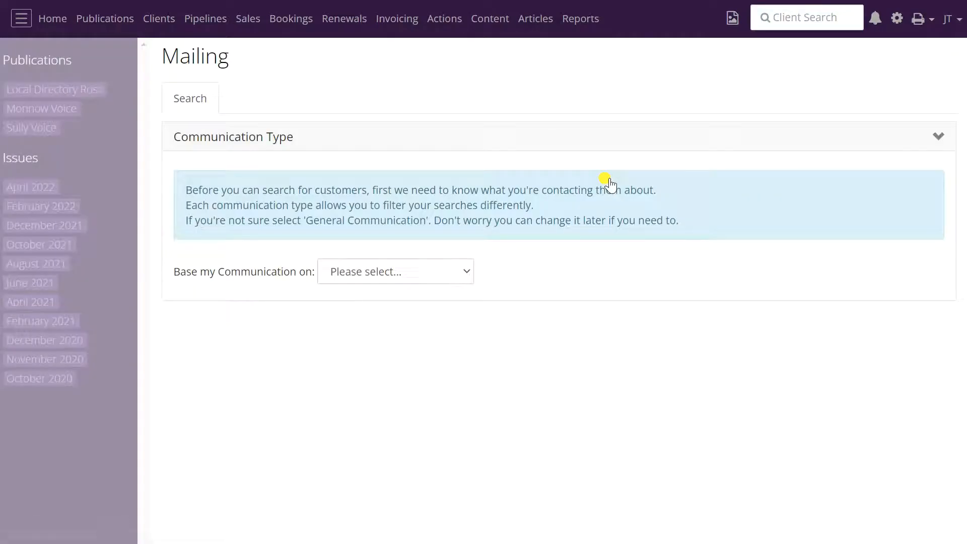
{"action": "left_click", "coordinate": [455, 271]}
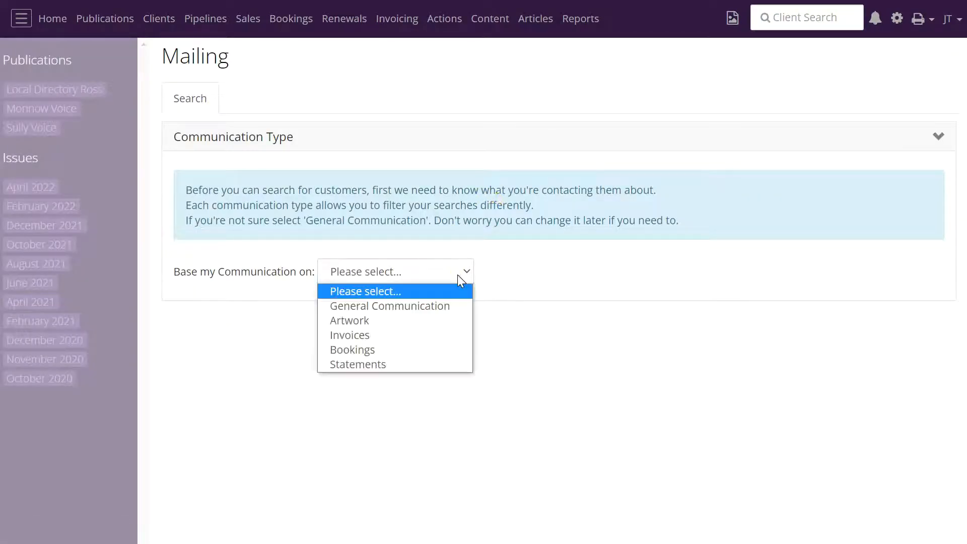
{"action": "left_click", "coordinate": [432, 306]}
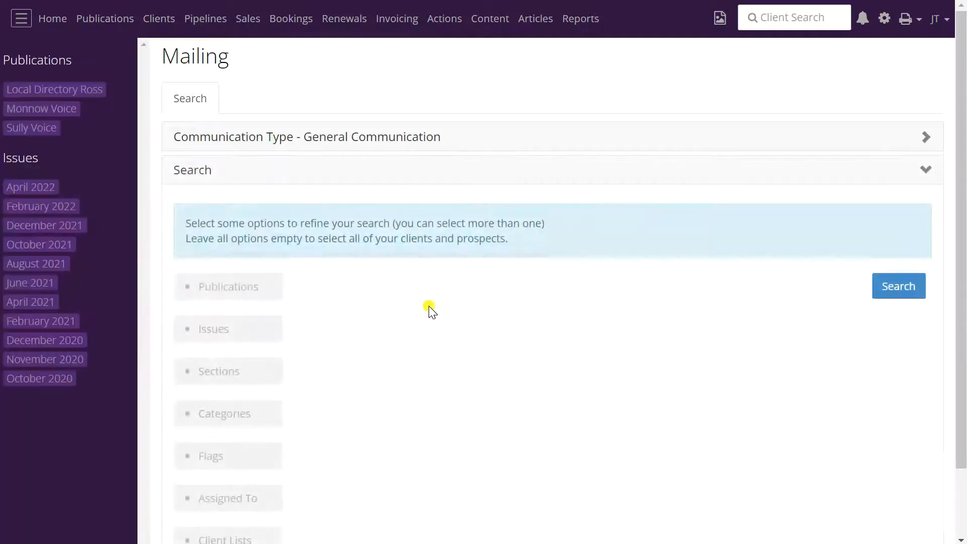
Enable the Publications search filter to view its available choices, and disable it again
{"action": "scroll", "coordinate": [455, 308], "scroll_direction": "down", "scroll_amount": 2}
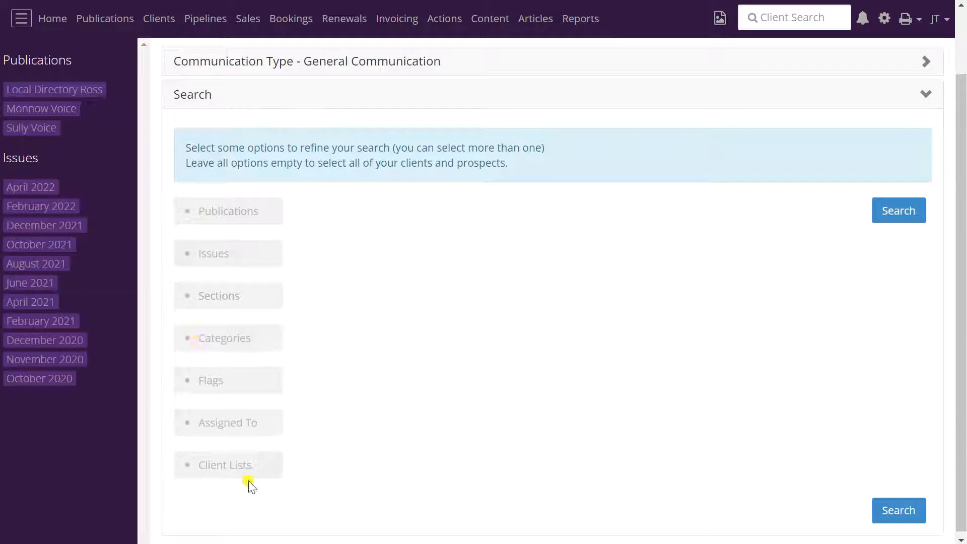
{"action": "left_click", "coordinate": [235, 212]}
{"action": "left_click", "coordinate": [328, 209]}
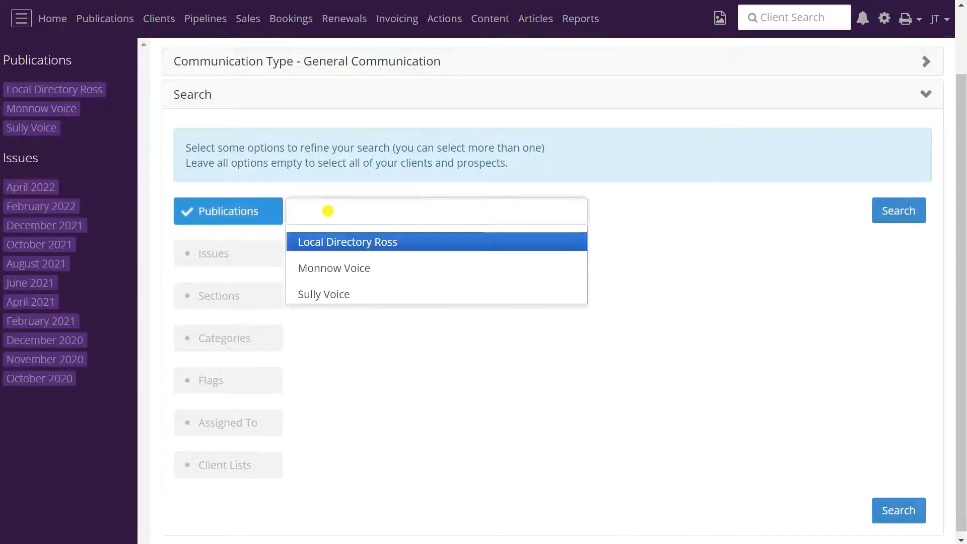
{"action": "left_click", "coordinate": [244, 210]}
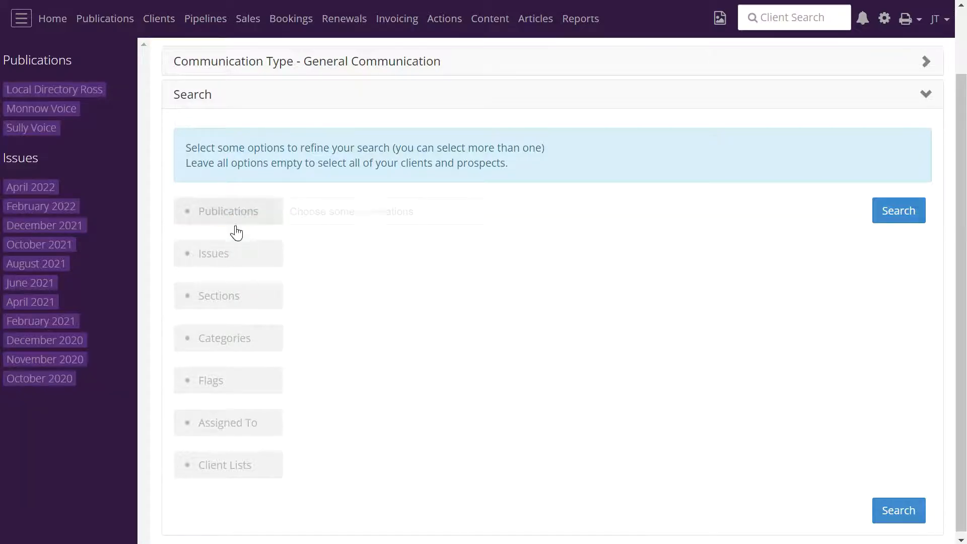
Enable the Issues search filter to view its available choices, and disable it again
{"action": "left_click", "coordinate": [281, 253]}
{"action": "left_click", "coordinate": [325, 253]}
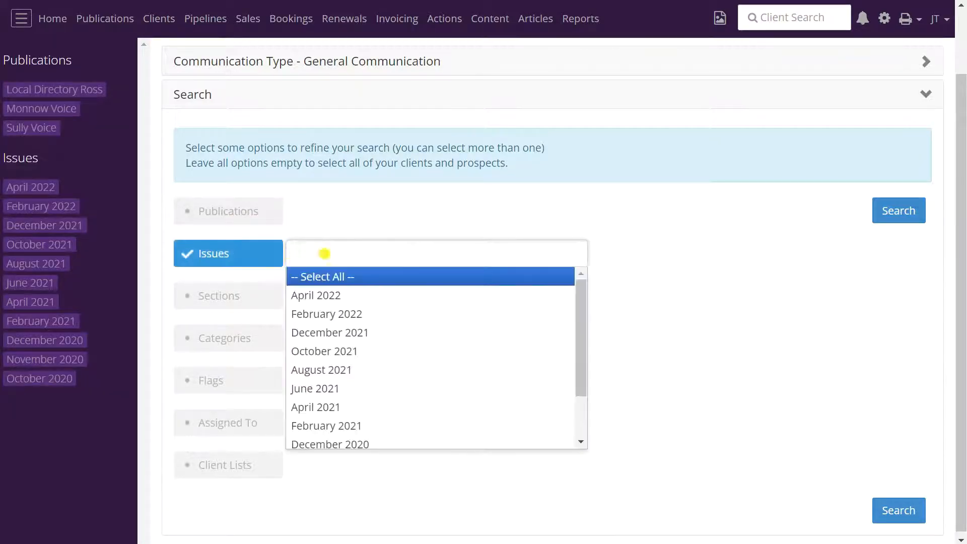
{"action": "left_click", "coordinate": [255, 260]}
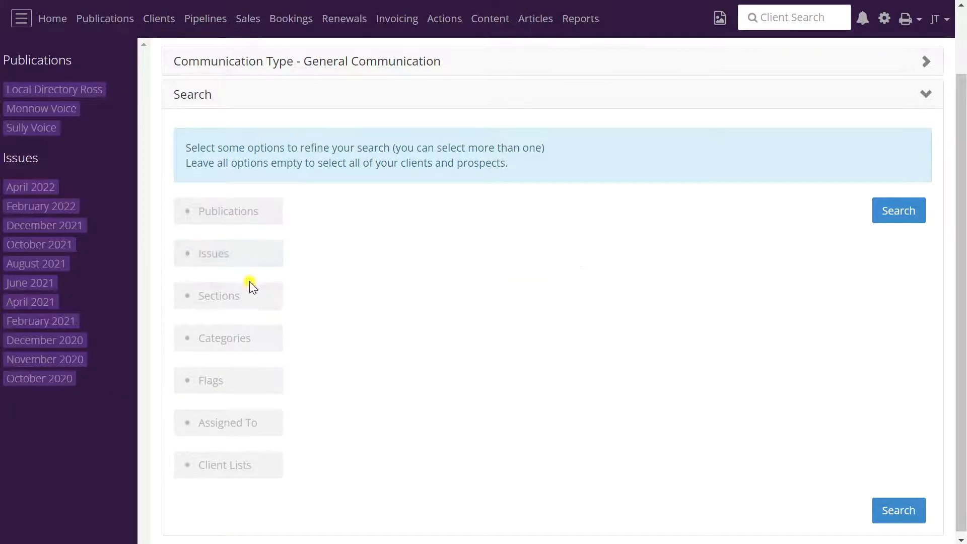
Enable the Sections search filter, select every section, and deselect them all again
{"action": "left_click", "coordinate": [255, 301]}
{"action": "left_click", "coordinate": [336, 295]}
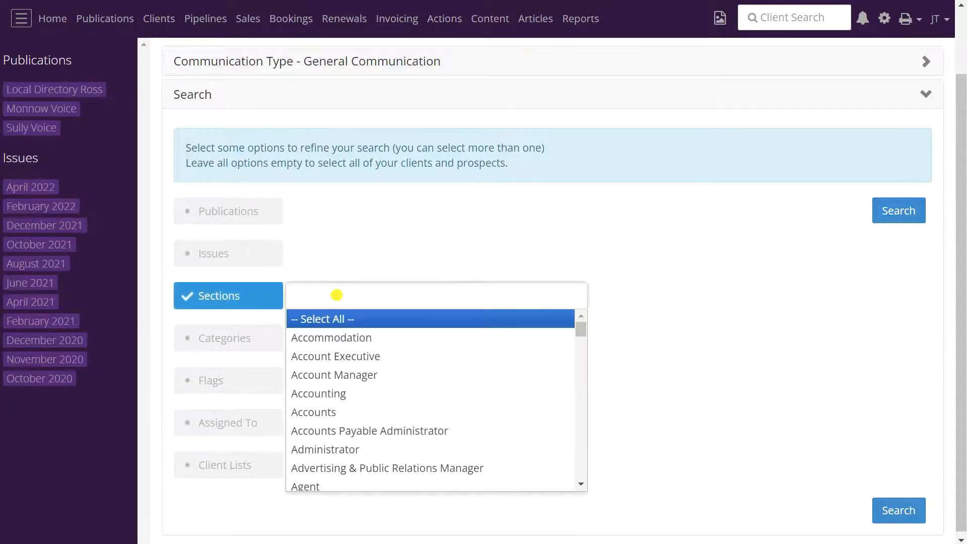
{"action": "left_click", "coordinate": [328, 317]}
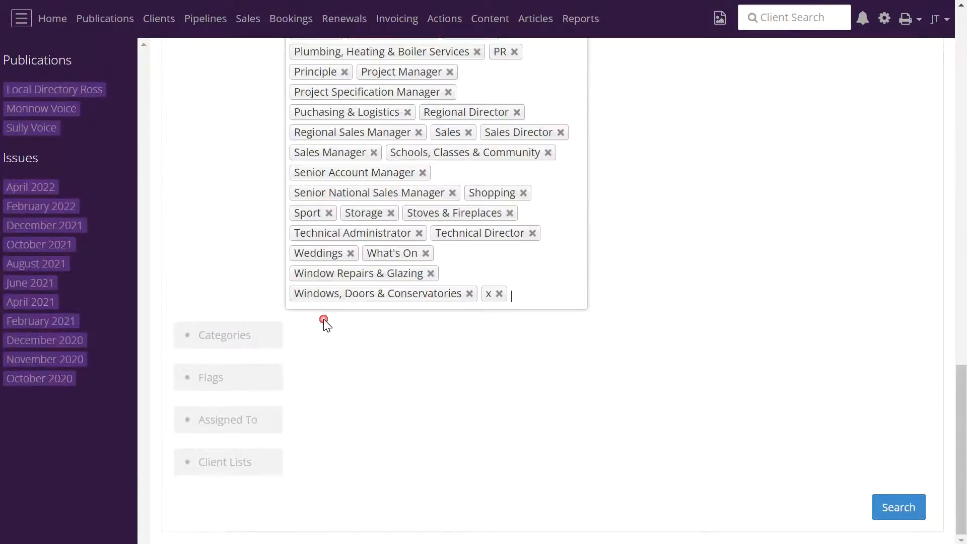
{"action": "scroll", "coordinate": [529, 266], "scroll_direction": "up", "scroll_amount": 15}
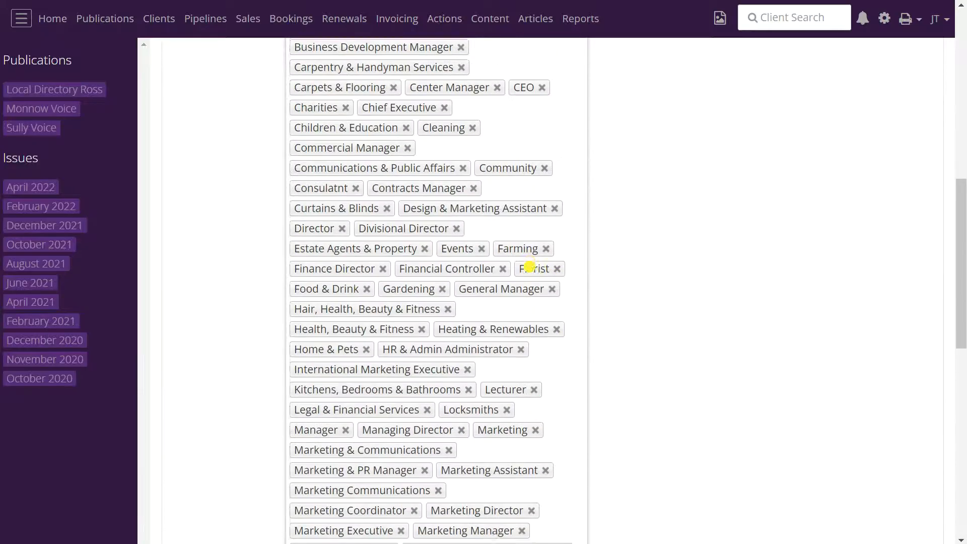
{"action": "scroll", "coordinate": [529, 266], "scroll_direction": "down", "scroll_amount": 15}
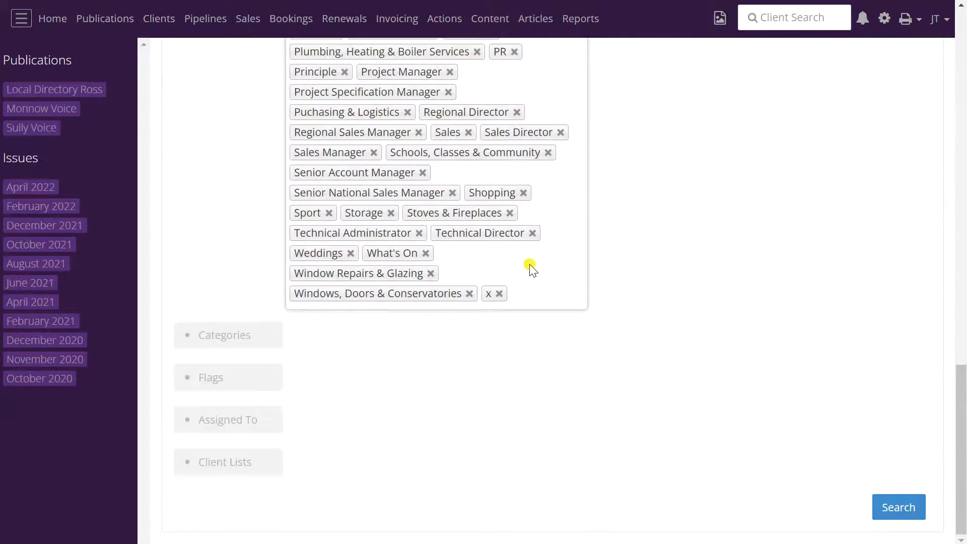
{"action": "left_click", "coordinate": [529, 294]}
{"action": "scroll", "coordinate": [446, 348], "scroll_direction": "down", "scroll_amount": 20}
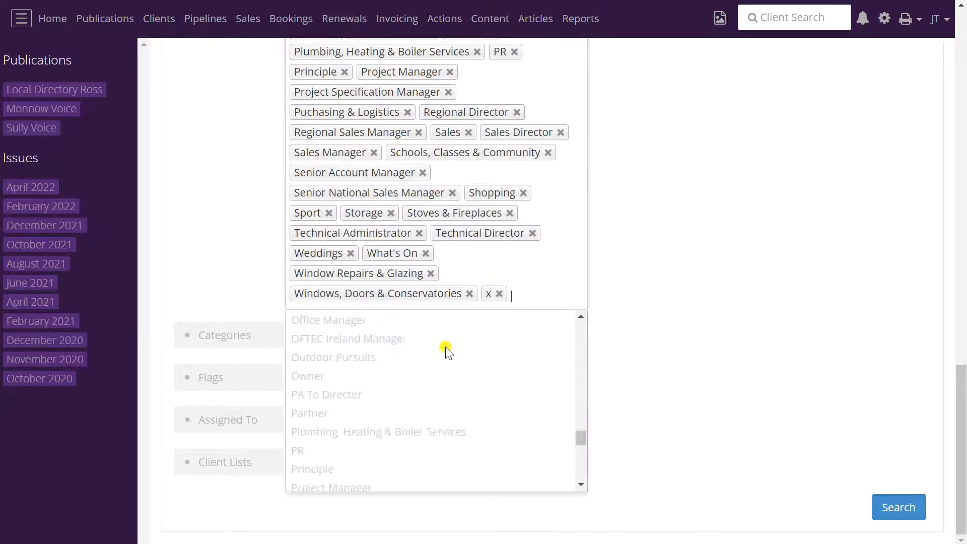
{"action": "left_click", "coordinate": [324, 481]}
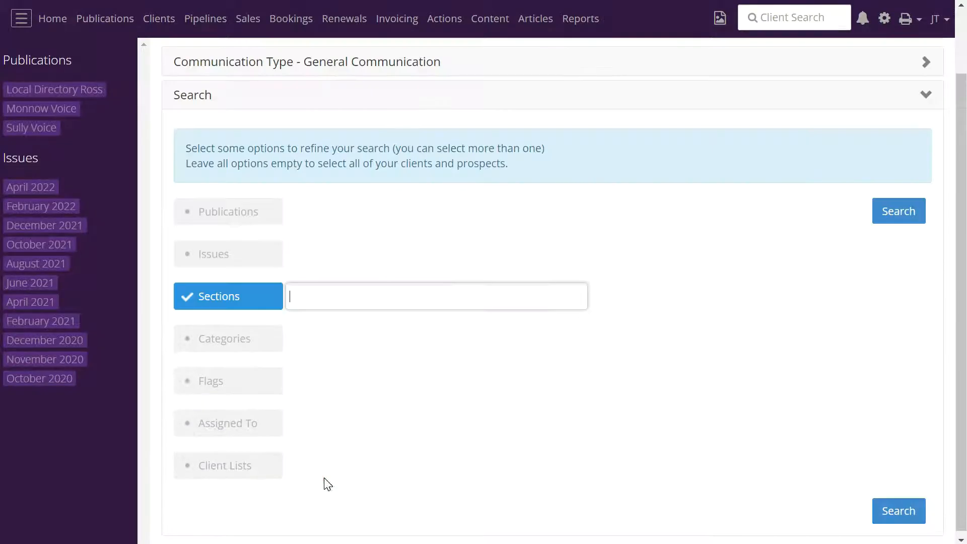
Add Accommodation, Accounts and Account Manager to the Sections search filter
{"action": "scroll", "coordinate": [330, 330], "scroll_direction": "up", "scroll_amount": 2}
{"action": "left_click", "coordinate": [290, 371]}
{"action": "left_click", "coordinate": [302, 410]}
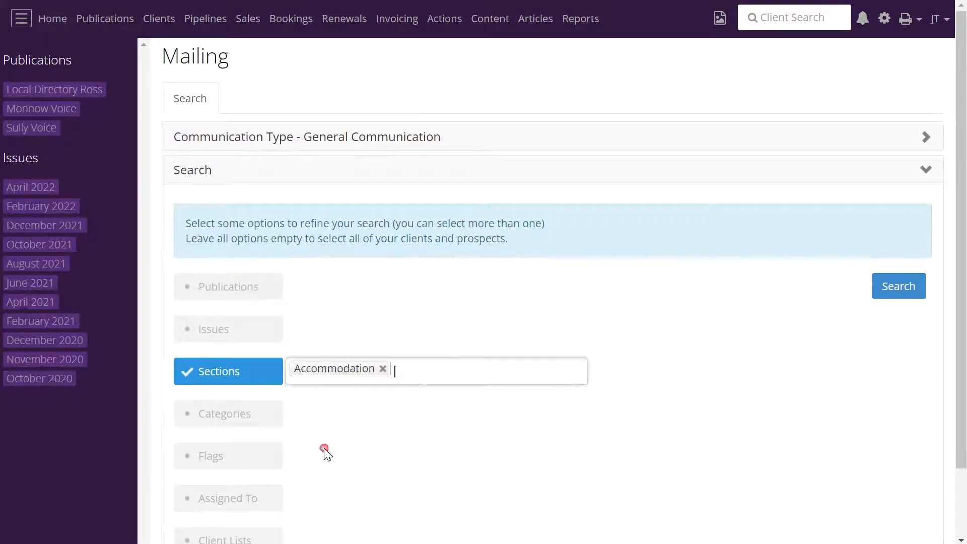
{"action": "left_click", "coordinate": [441, 365]}
{"action": "left_click", "coordinate": [324, 488]}
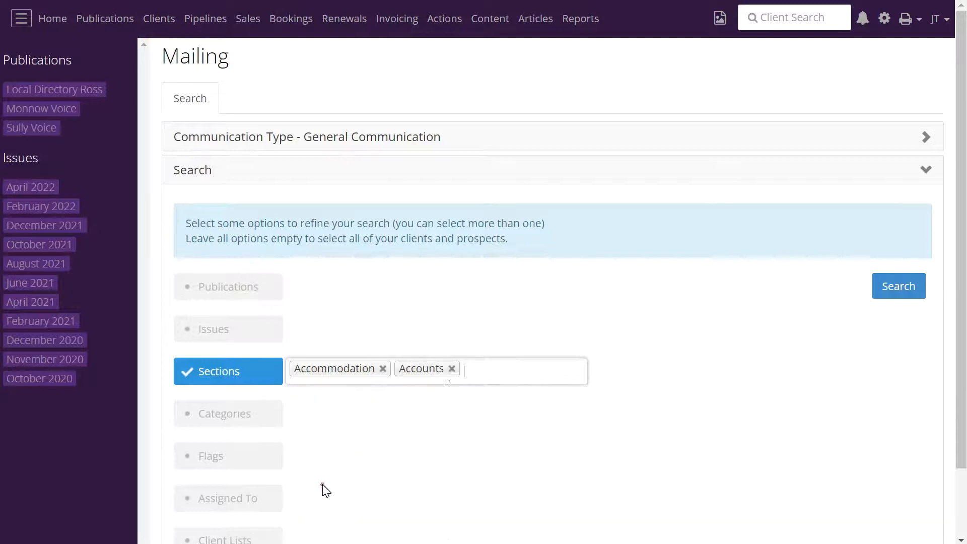
{"action": "left_click", "coordinate": [484, 368]}
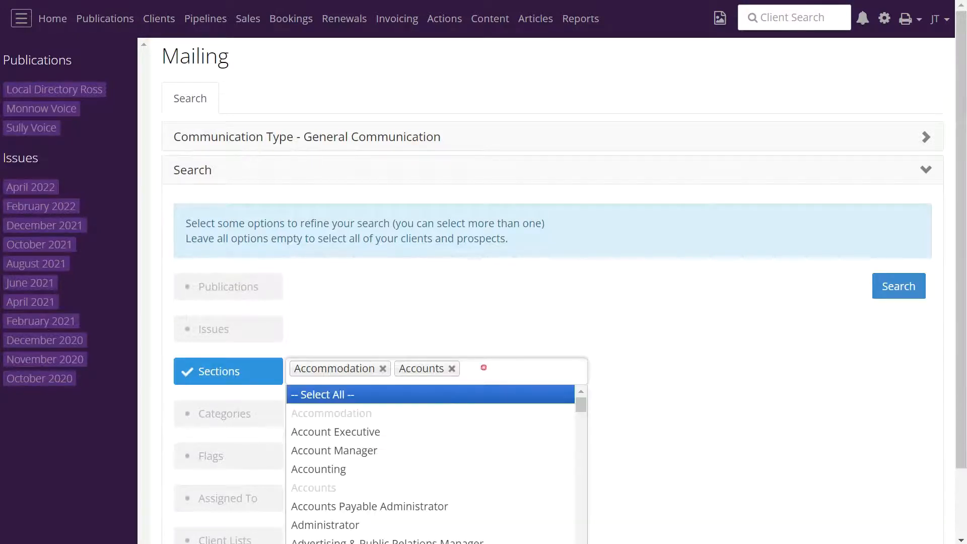
{"action": "left_click", "coordinate": [351, 452]}
{"action": "scroll", "coordinate": [470, 328], "scroll_direction": "down", "scroll_amount": 2}
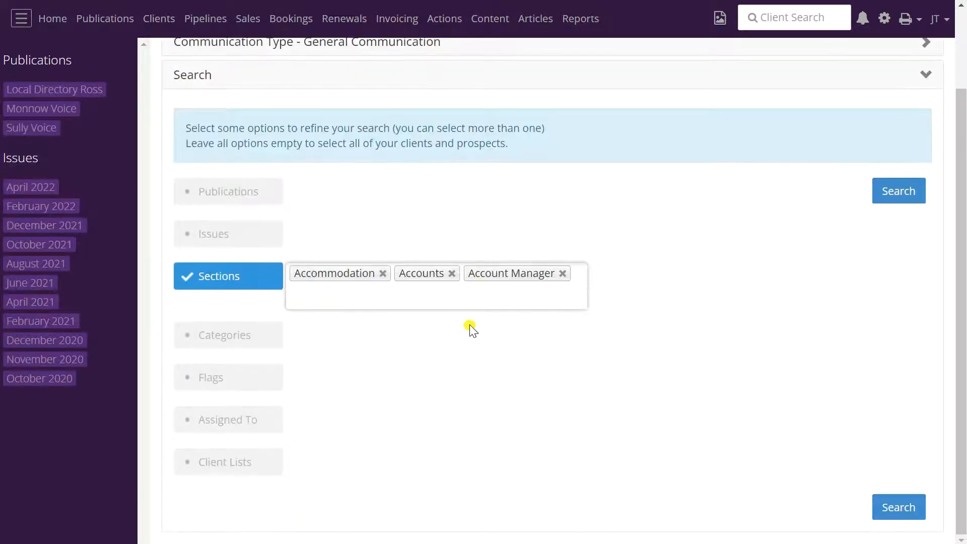
Enable the Categories search filter to view its available choices, and disable it again
{"action": "left_click", "coordinate": [221, 343]}
{"action": "left_click", "coordinate": [363, 334]}
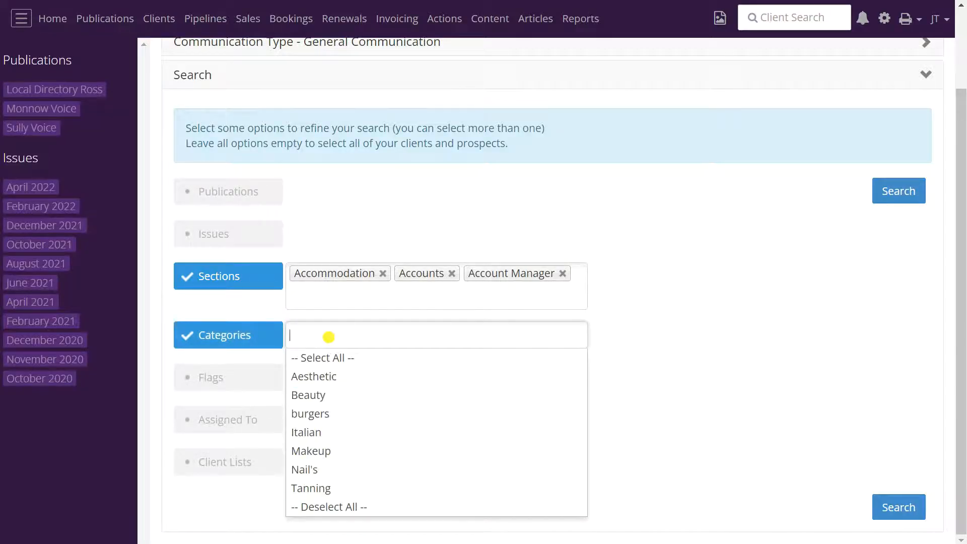
{"action": "left_click", "coordinate": [211, 345]}
Enable the Flags search filter and add the Beauty flag to it
{"action": "left_click", "coordinate": [217, 382]}
{"action": "left_click", "coordinate": [407, 377]}
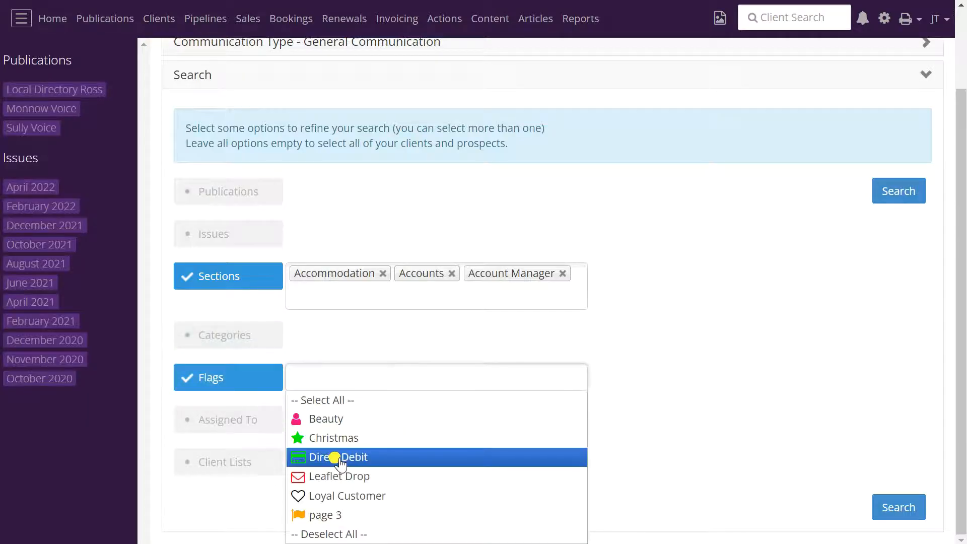
{"action": "left_click", "coordinate": [326, 421]}
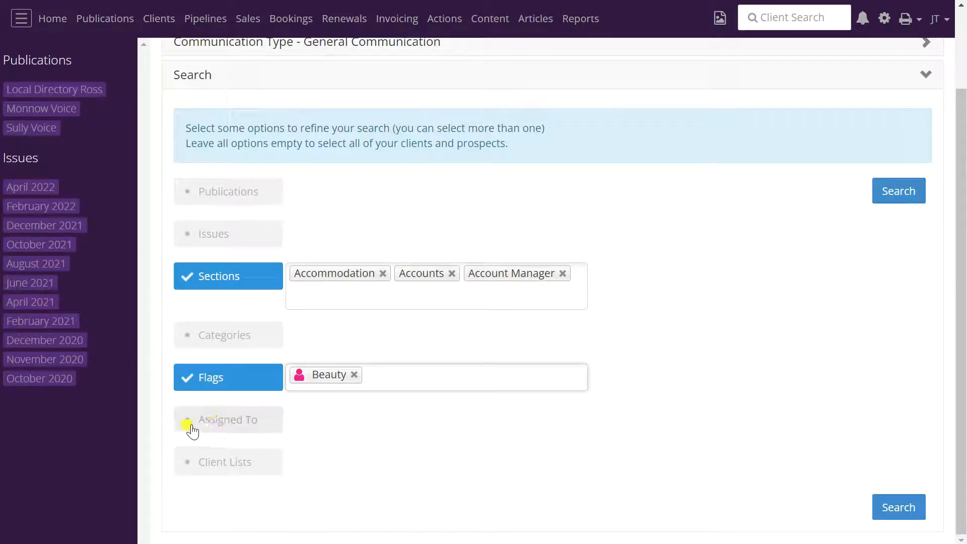
Enable the Assigned To search filter to view its available assignees, and disable it again
{"action": "left_click", "coordinate": [222, 422]}
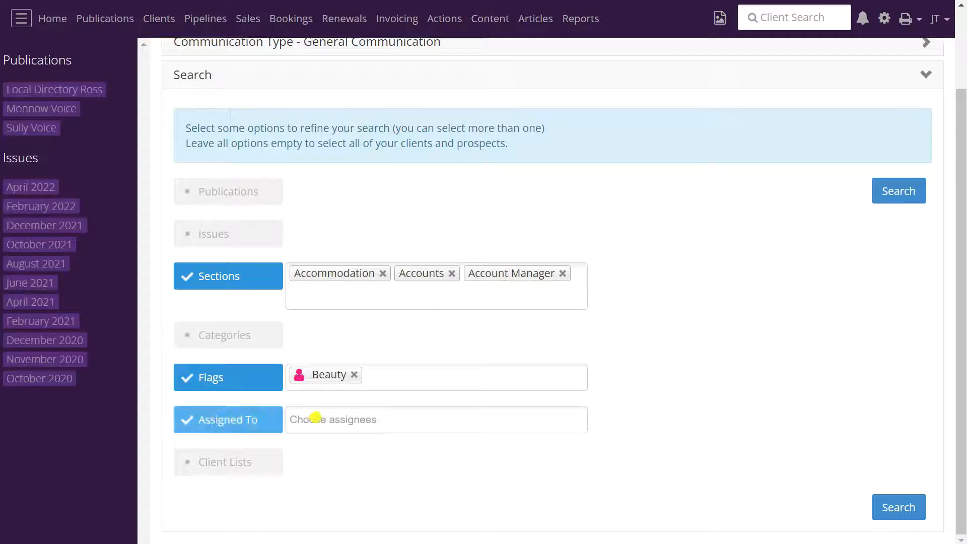
{"action": "left_click", "coordinate": [315, 418]}
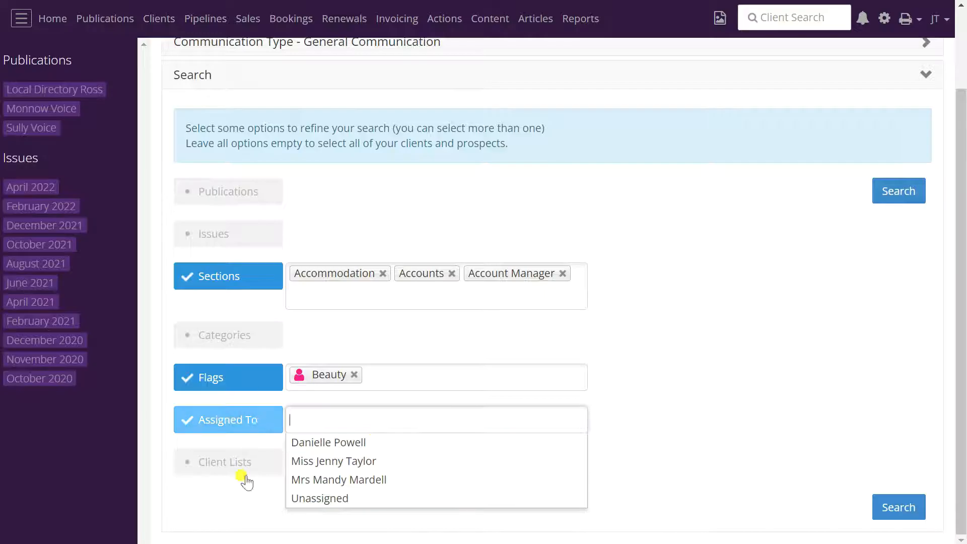
{"action": "left_click", "coordinate": [255, 421]}
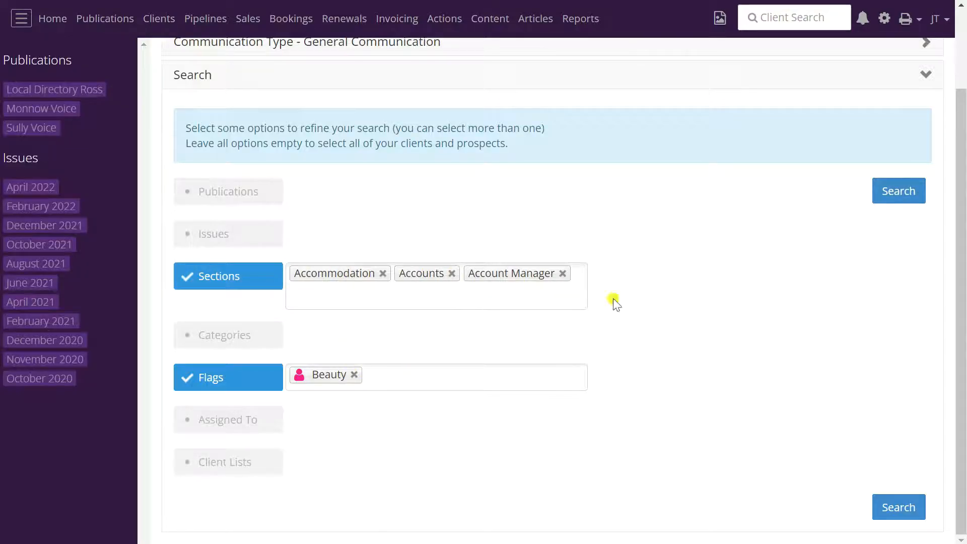
Search for clients matching the chosen Sections and Flags filters, and return to the search criteria
{"action": "left_click", "coordinate": [902, 202]}
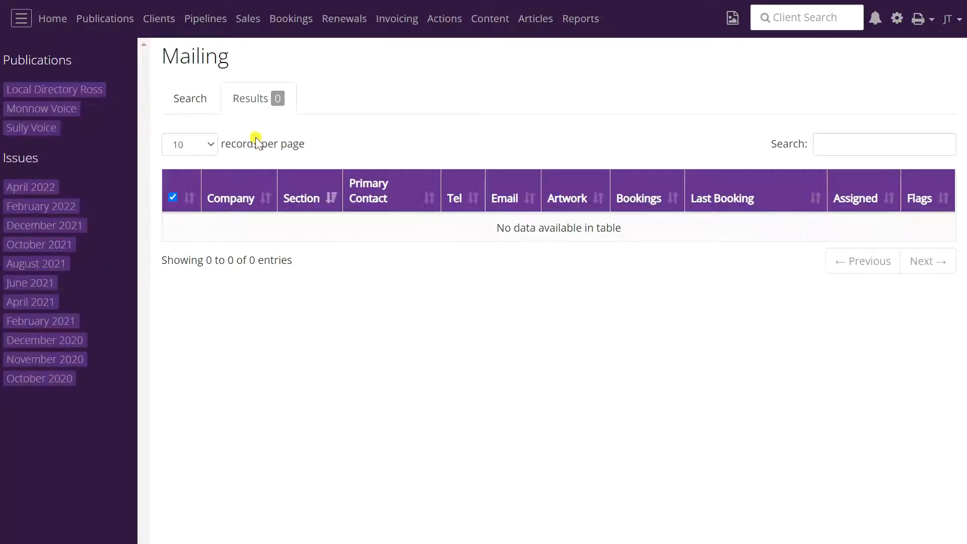
{"action": "left_click", "coordinate": [191, 101]}
{"action": "scroll", "coordinate": [287, 361], "scroll_direction": "down", "scroll_amount": 2}
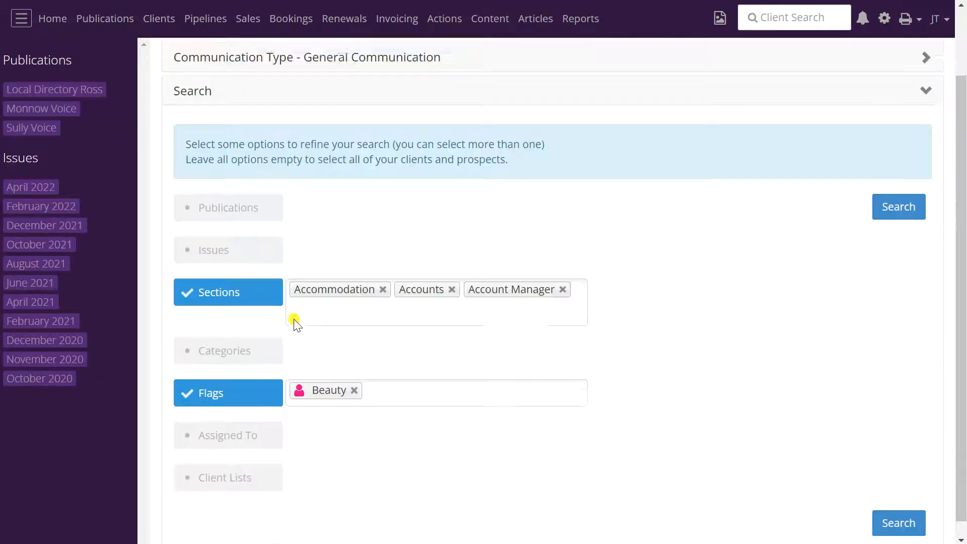
Disable the Sections and Flags filters and search for all clients and prospects
{"action": "left_click", "coordinate": [210, 290]}
{"action": "left_click", "coordinate": [226, 377]}
{"action": "left_click", "coordinate": [904, 213]}
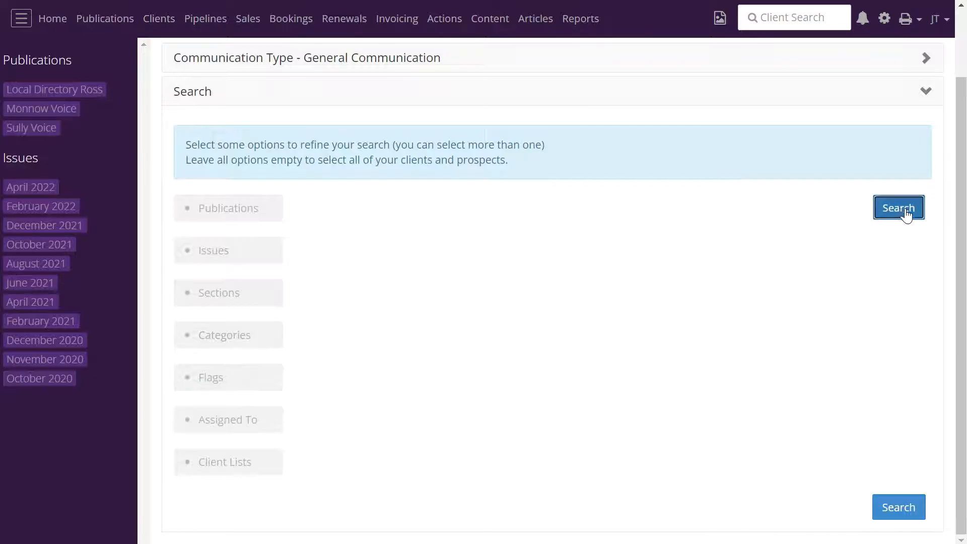
Sort the mailing results by Email and examine which clients lack an email address and which are ticked for the mailshot
{"action": "scroll", "coordinate": [453, 207], "scroll_direction": "down", "scroll_amount": 10}
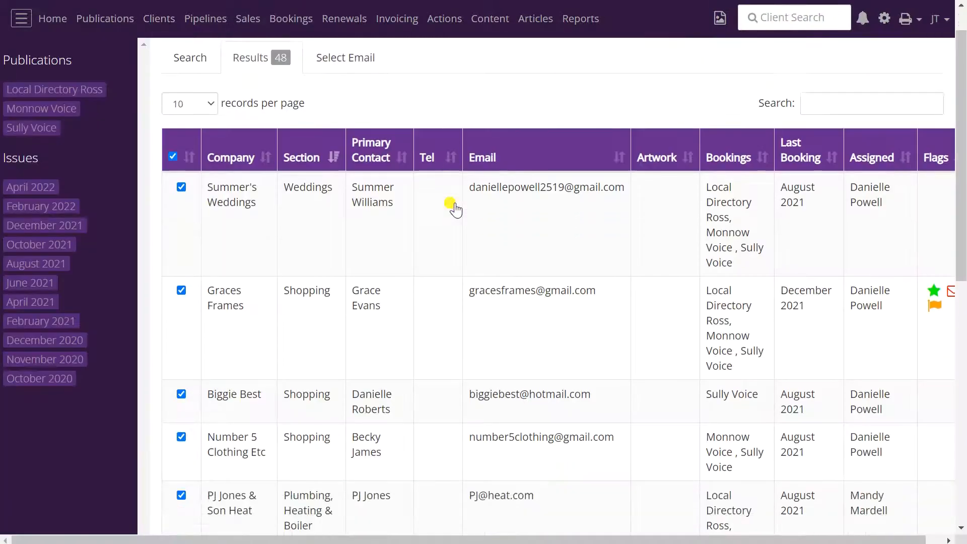
{"action": "scroll", "coordinate": [453, 207], "scroll_direction": "up", "scroll_amount": 10}
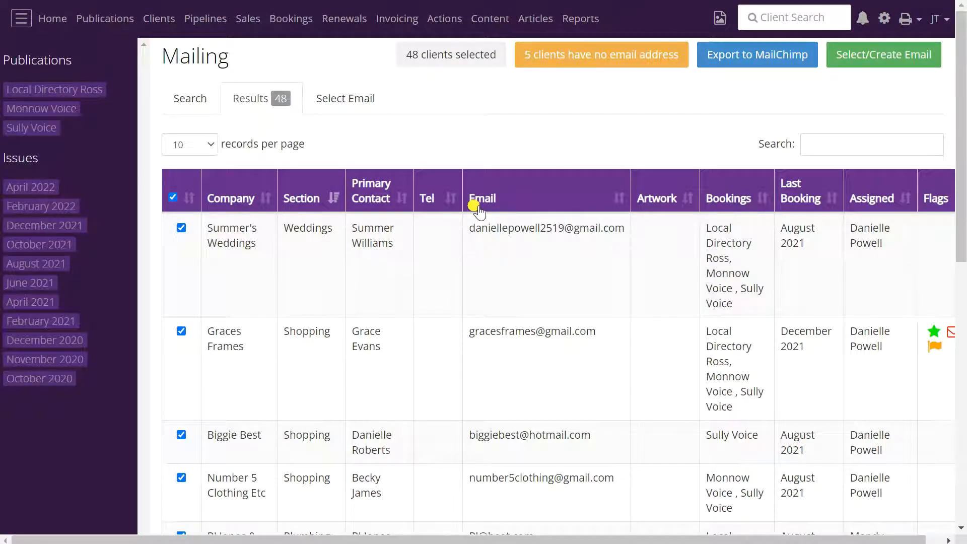
{"action": "left_click", "coordinate": [624, 203]}
{"action": "scroll", "coordinate": [557, 220], "scroll_direction": "down", "scroll_amount": 2}
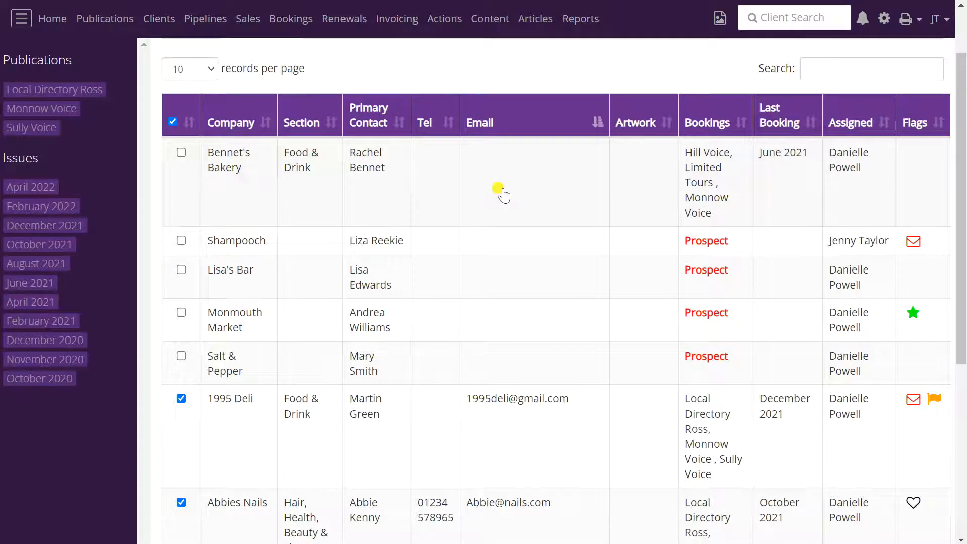
{"action": "scroll", "coordinate": [518, 446], "scroll_direction": "down", "scroll_amount": 6}
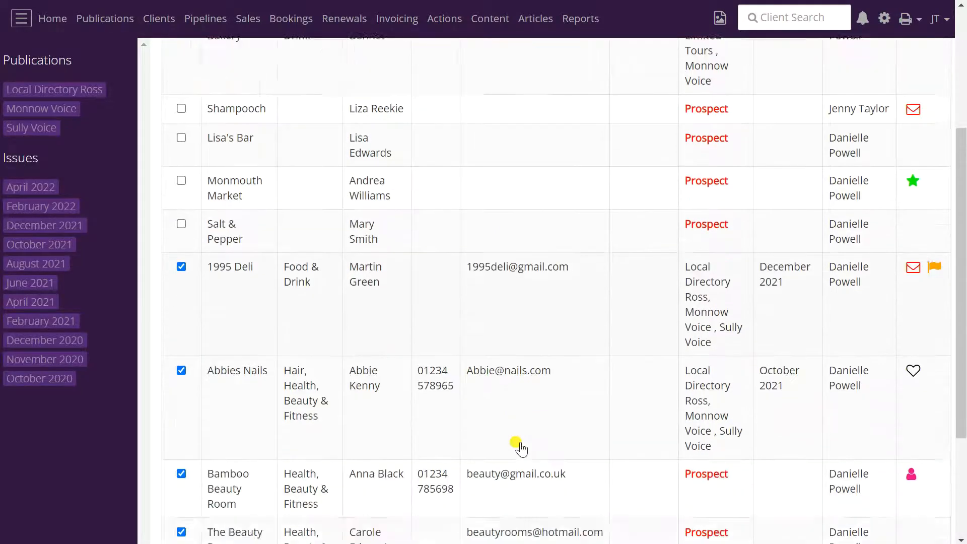
{"action": "scroll", "coordinate": [520, 448], "scroll_direction": "up", "scroll_amount": 7}
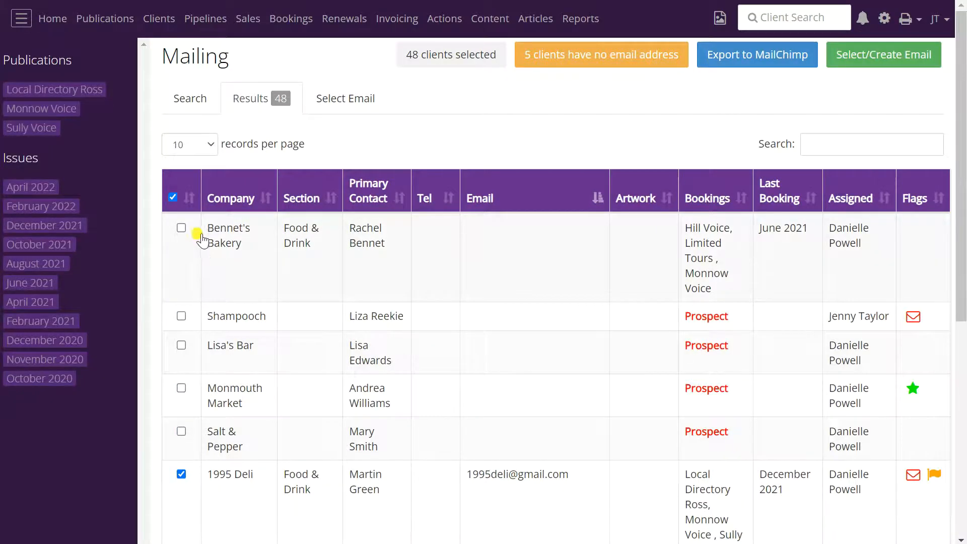
{"action": "scroll", "coordinate": [312, 299], "scroll_direction": "down", "scroll_amount": 3}
{"action": "scroll", "coordinate": [311, 298], "scroll_direction": "down", "scroll_amount": 5}
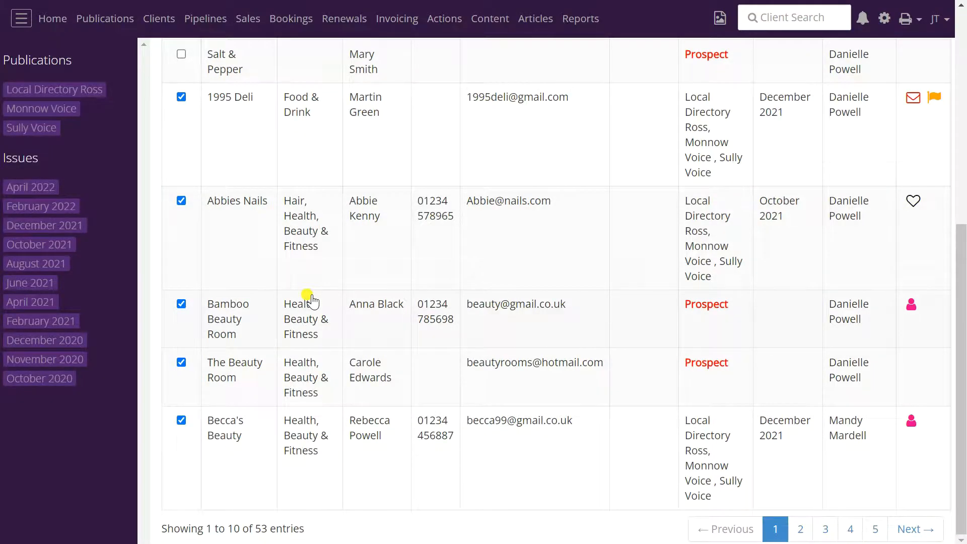
{"action": "scroll", "coordinate": [312, 300], "scroll_direction": "up", "scroll_amount": 7}
{"action": "scroll", "coordinate": [290, 291], "scroll_direction": "down", "scroll_amount": 2}
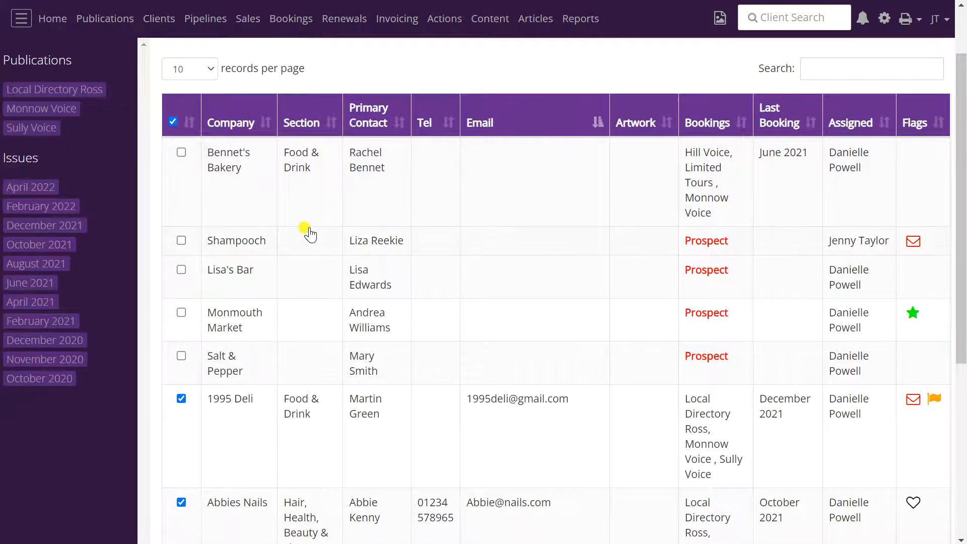
{"action": "scroll", "coordinate": [304, 241], "scroll_direction": "down", "scroll_amount": 5}
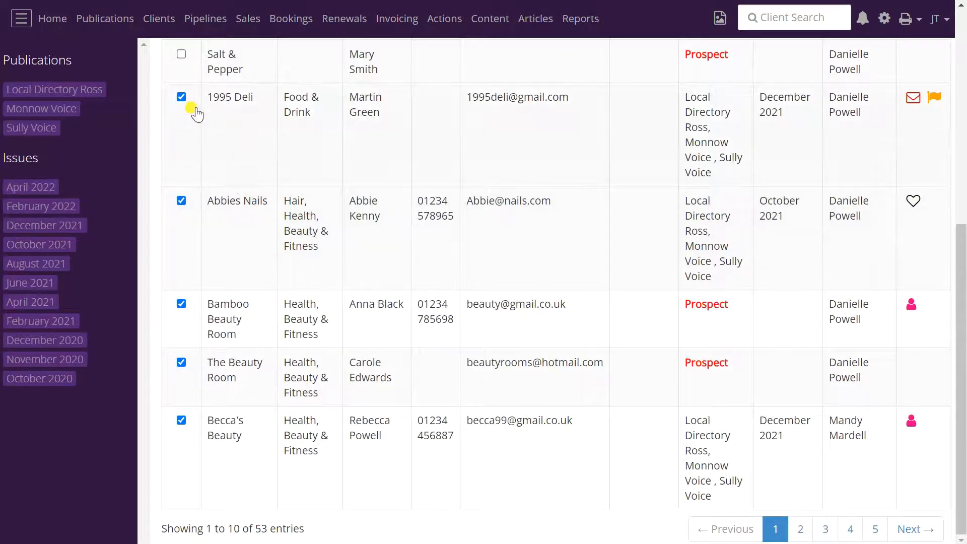
Exclude 1995 Deli from the selected mailshot clients, keeping Abbies Nails selected
{"action": "left_click", "coordinate": [181, 97]}
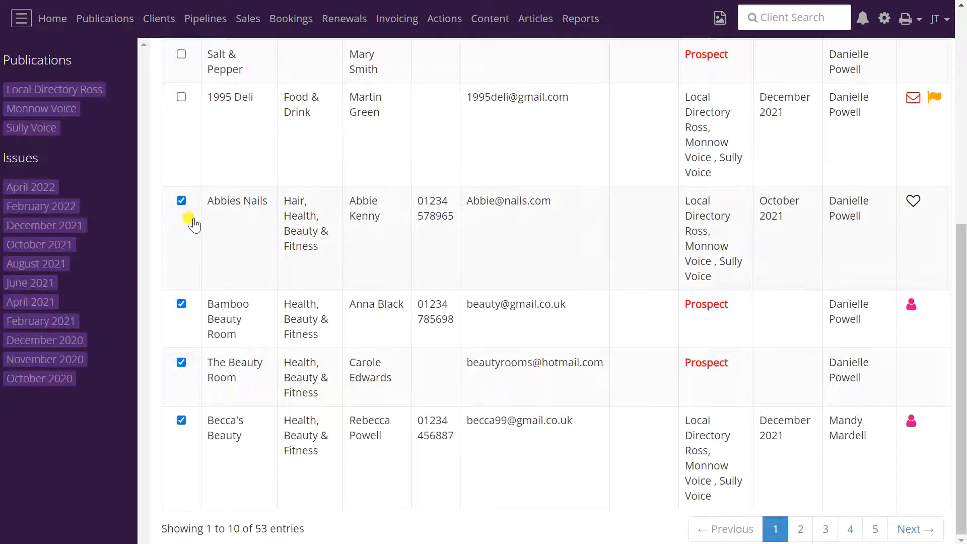
{"action": "left_click", "coordinate": [181, 97]}
{"action": "left_click", "coordinate": [181, 201]}
{"action": "left_click", "coordinate": [182, 201]}
Create the mailshot email based on the Annual Festive Issues 2022 template and review its loaded details
{"action": "scroll", "coordinate": [633, 356], "scroll_direction": "up", "scroll_amount": 7}
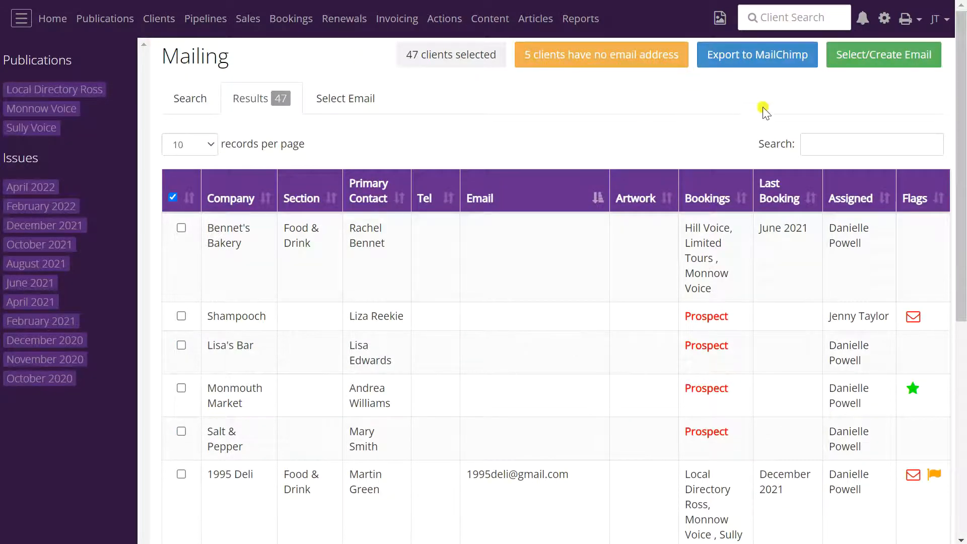
{"action": "left_click", "coordinate": [886, 60]}
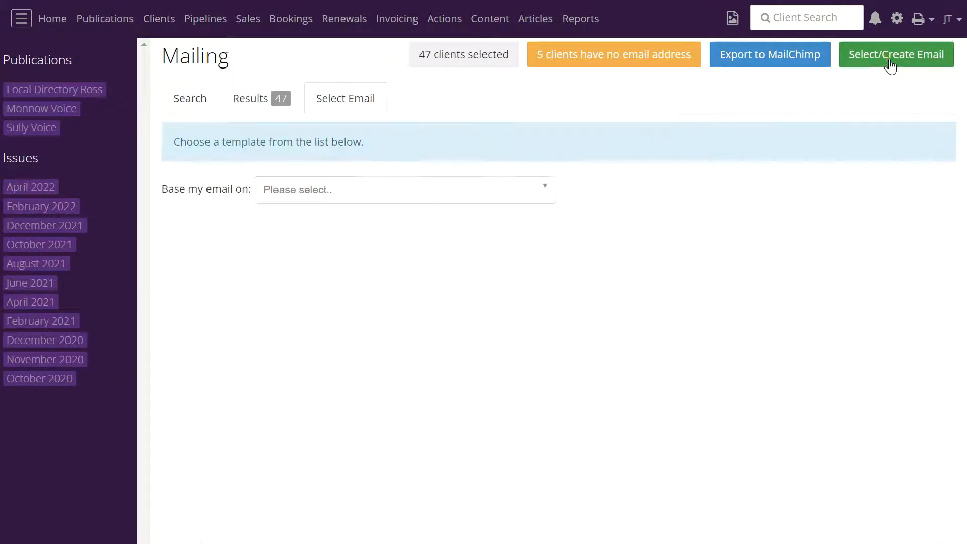
{"action": "left_click", "coordinate": [537, 197]}
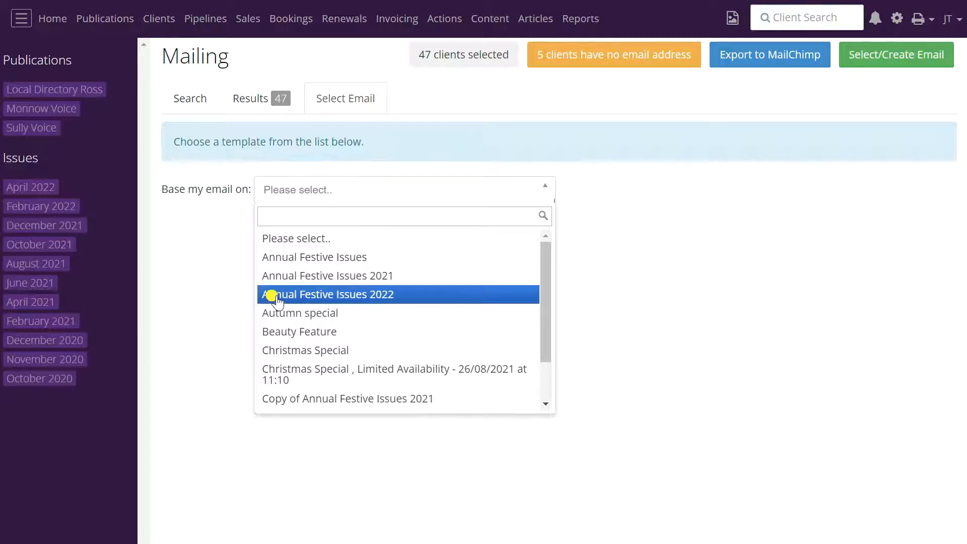
{"action": "left_click", "coordinate": [355, 296]}
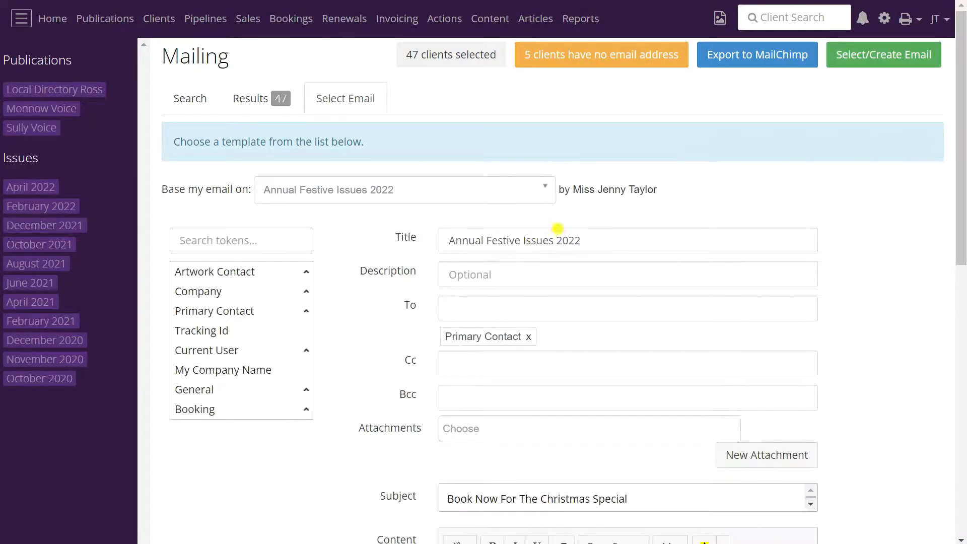
{"action": "scroll", "coordinate": [586, 228], "scroll_direction": "down", "scroll_amount": 1}
{"action": "scroll", "coordinate": [587, 228], "scroll_direction": "down", "scroll_amount": 5}
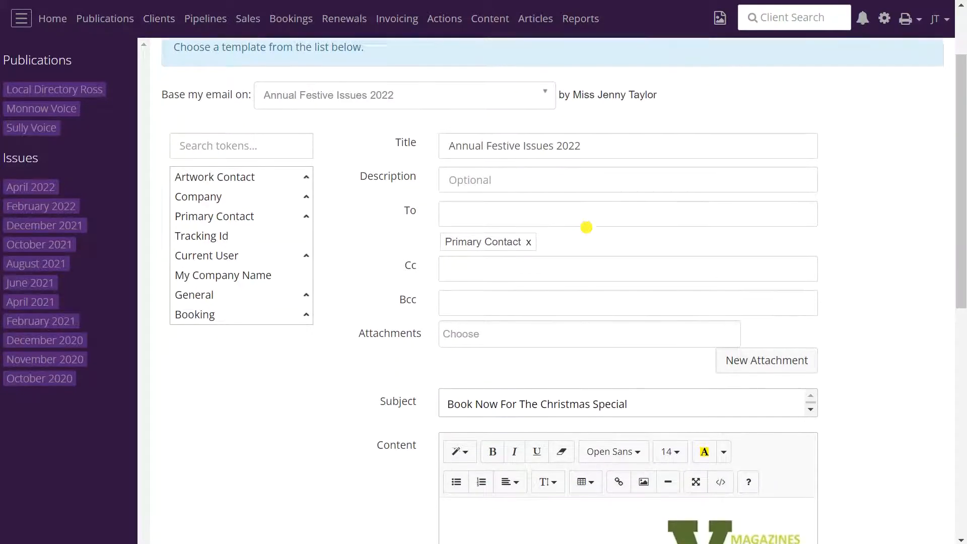
Preview the Annual Festive Issues 2022 mailshot and examine the first recipient's merged content, signature and sending options
{"action": "scroll", "coordinate": [592, 234], "scroll_direction": "down", "scroll_amount": 1}
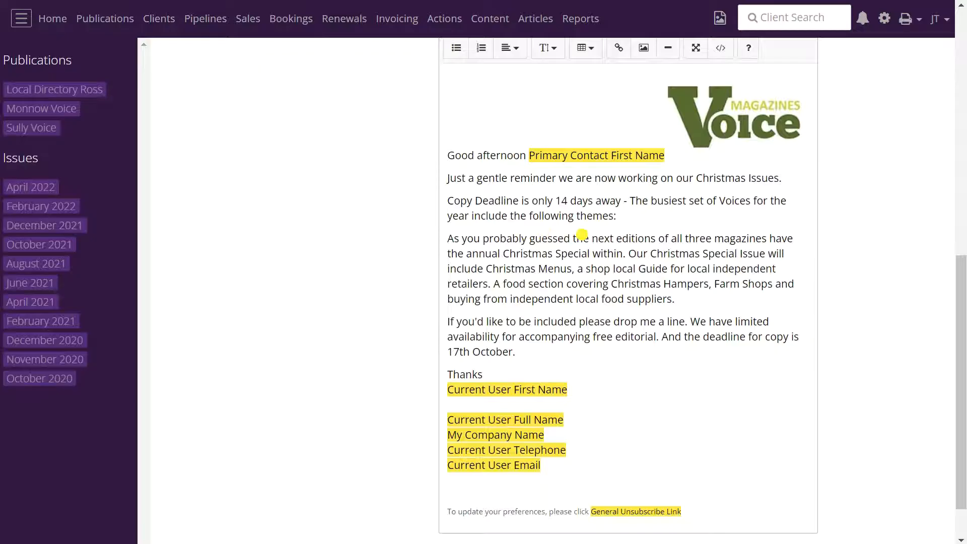
{"action": "scroll", "coordinate": [656, 242], "scroll_direction": "down", "scroll_amount": 1}
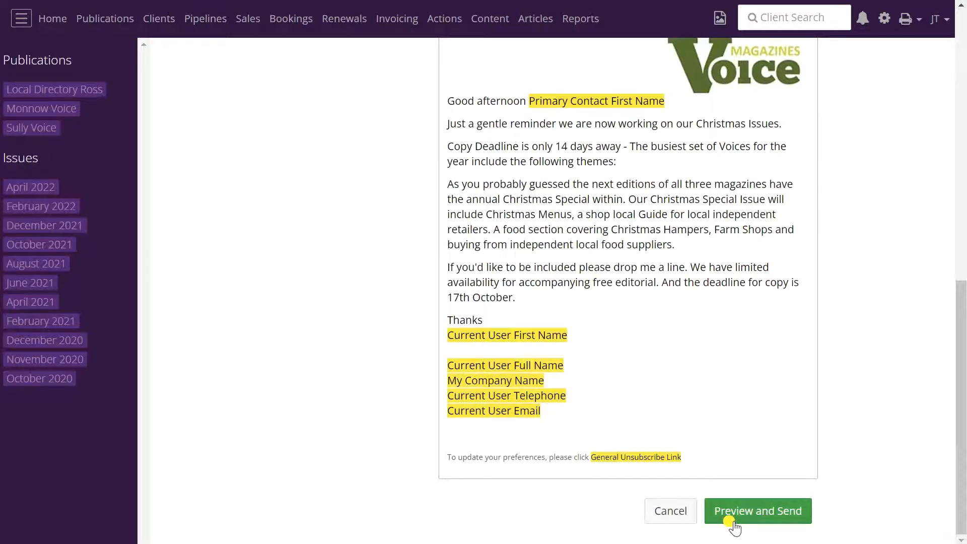
{"action": "left_click", "coordinate": [768, 515]}
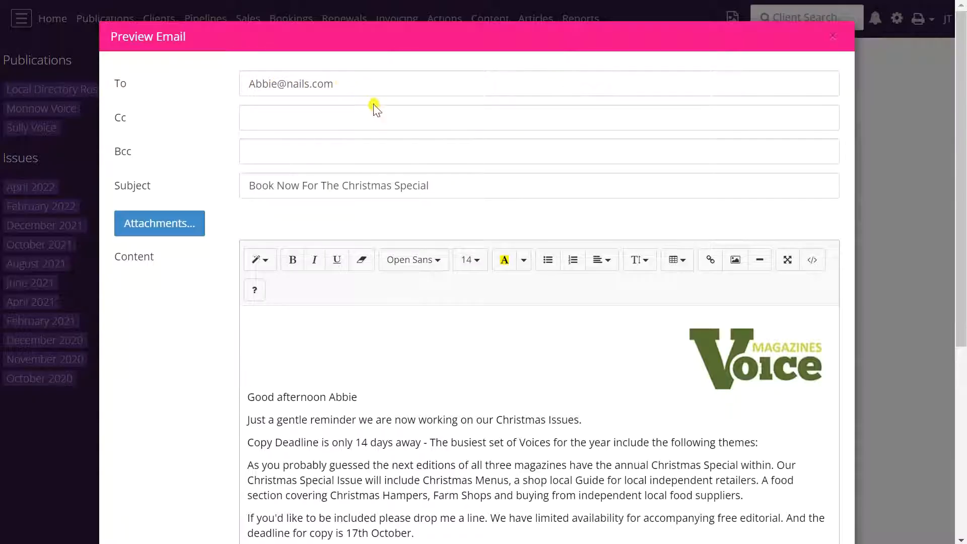
{"action": "scroll", "coordinate": [375, 106], "scroll_direction": "down", "scroll_amount": 3}
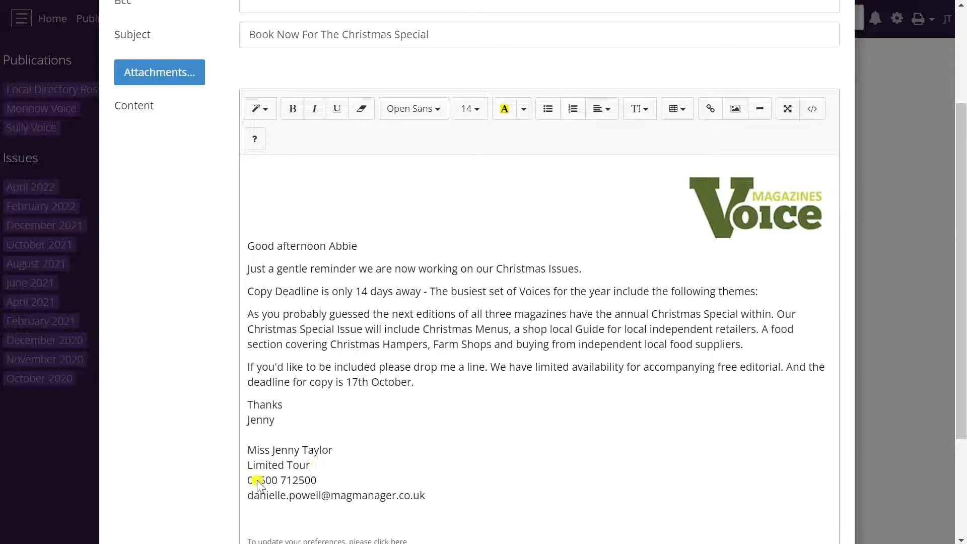
{"action": "scroll", "coordinate": [504, 369], "scroll_direction": "down", "scroll_amount": 1}
{"action": "scroll", "coordinate": [505, 369], "scroll_direction": "down", "scroll_amount": 3}
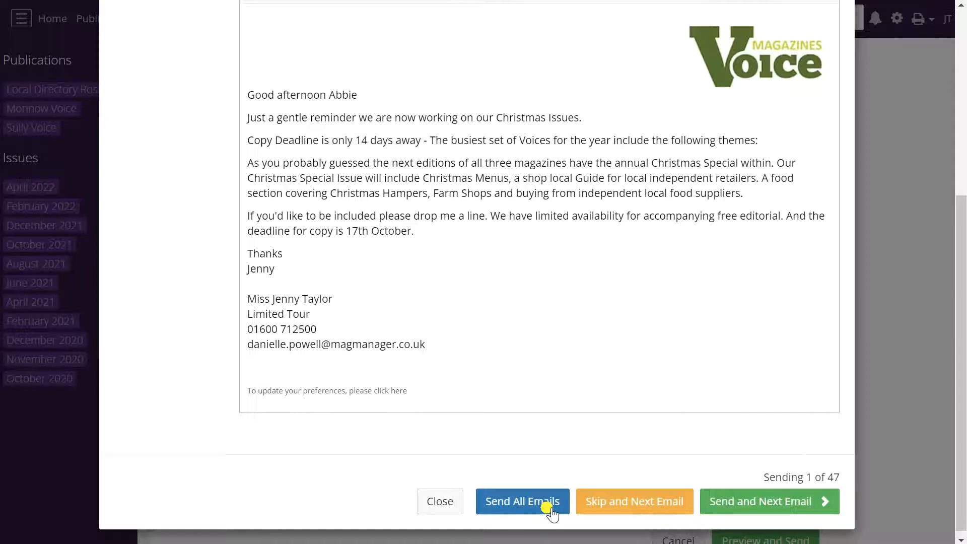
{"action": "scroll", "coordinate": [560, 437], "scroll_direction": "up", "scroll_amount": 3}
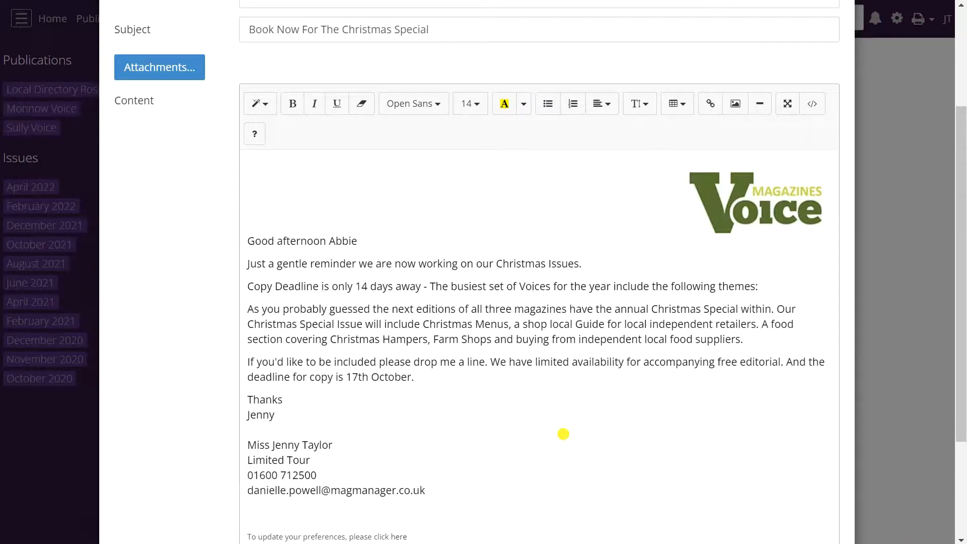
{"action": "scroll", "coordinate": [540, 390], "scroll_direction": "down", "scroll_amount": 3}
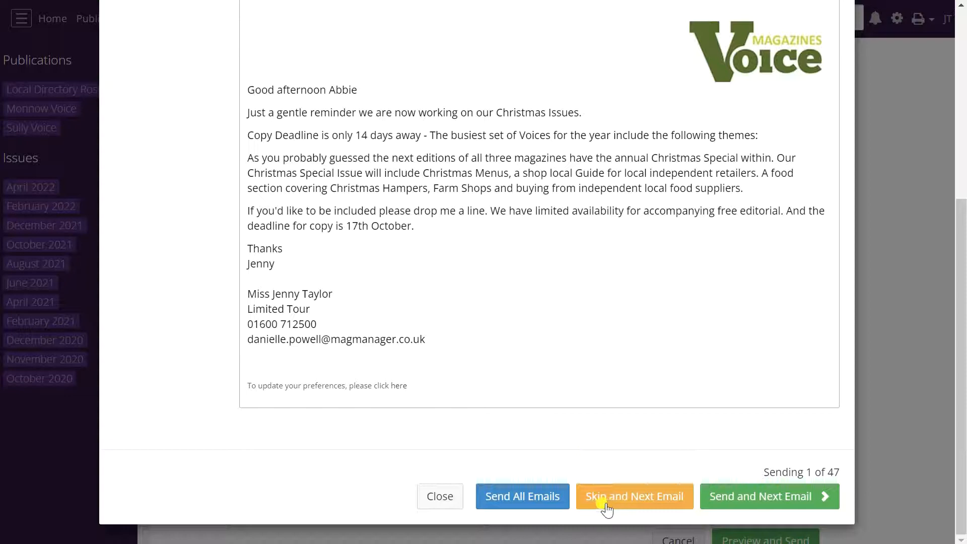
Skip the first two recipients' emails, review the third recipient's email, and close the preview without sending the remaining emails
{"action": "left_click", "coordinate": [645, 498]}
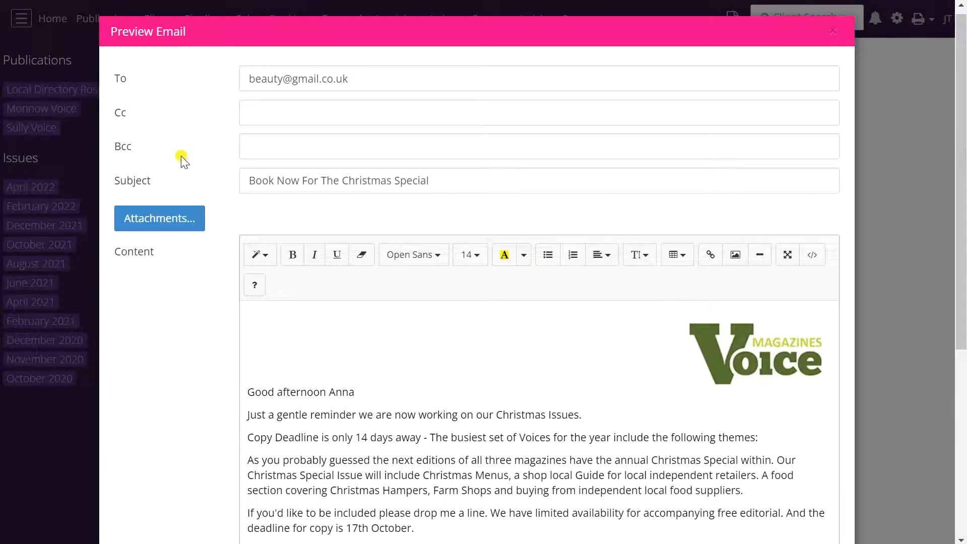
{"action": "scroll", "coordinate": [537, 377], "scroll_direction": "down", "scroll_amount": 1}
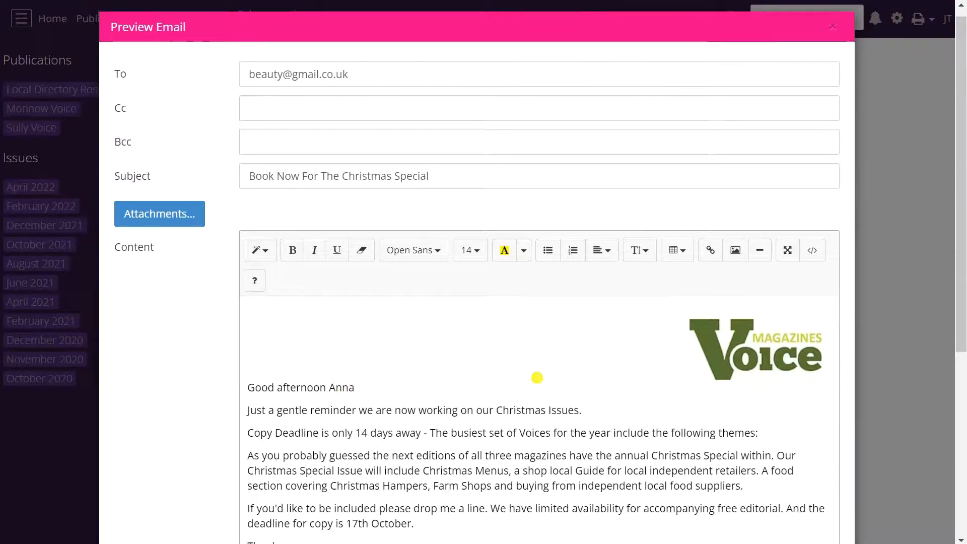
{"action": "scroll", "coordinate": [537, 377], "scroll_direction": "down", "scroll_amount": 5}
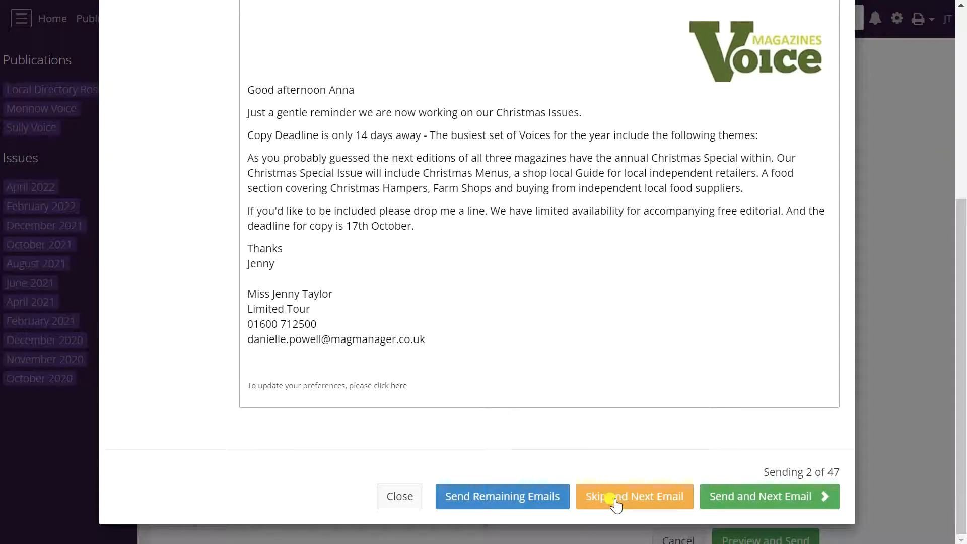
{"action": "left_click", "coordinate": [615, 501]}
{"action": "scroll", "coordinate": [502, 259], "scroll_direction": "up", "scroll_amount": 6}
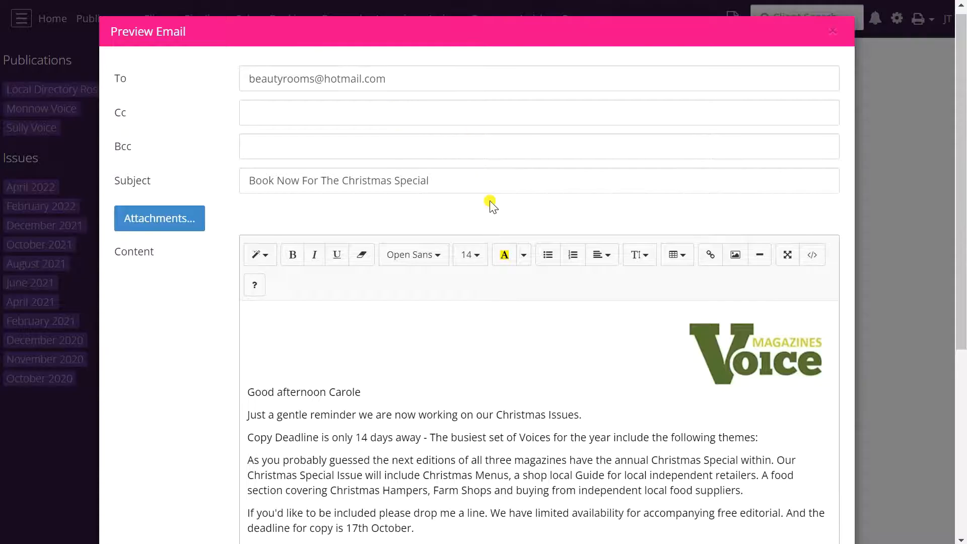
{"action": "scroll", "coordinate": [490, 204], "scroll_direction": "down", "scroll_amount": 5}
{"action": "scroll", "coordinate": [490, 202], "scroll_direction": "down", "scroll_amount": 1}
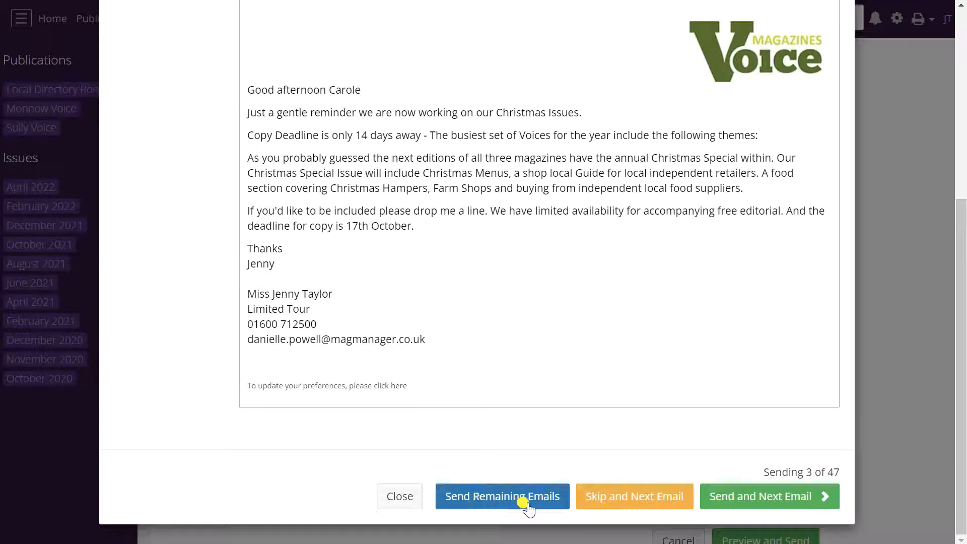
{"action": "left_click", "coordinate": [406, 503]}
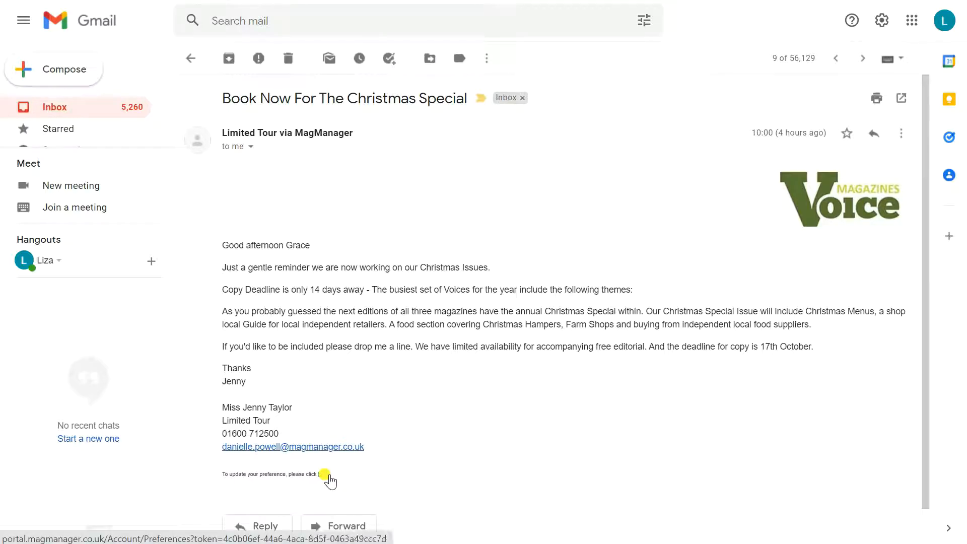
Open the preferences link in the received Gmail message, switch Newsletters and special-offer information off and back on, and submit the preferences
{"action": "left_click", "coordinate": [326, 476]}
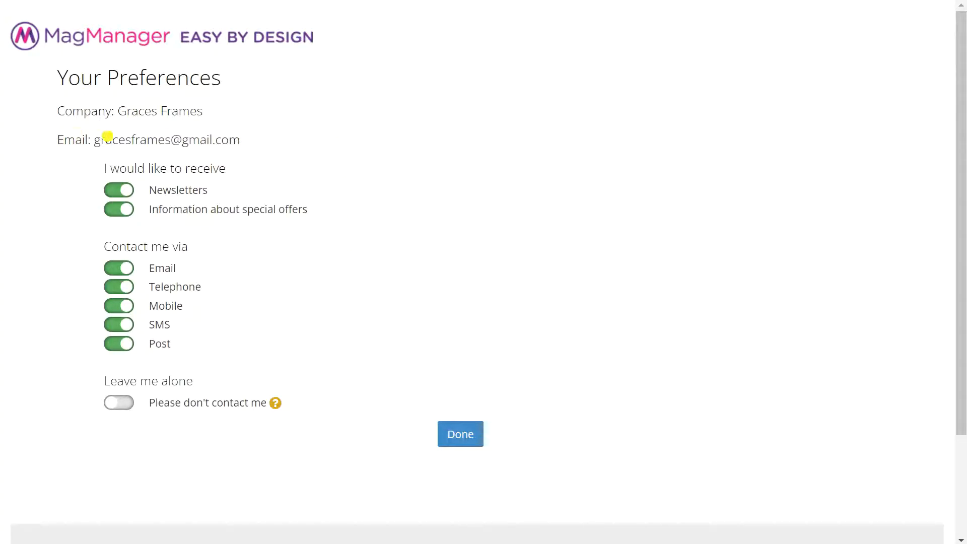
{"action": "left_click", "coordinate": [121, 194]}
{"action": "left_click", "coordinate": [121, 194]}
{"action": "left_click", "coordinate": [121, 212]}
{"action": "left_click", "coordinate": [121, 212]}
{"action": "left_click", "coordinate": [460, 440]}
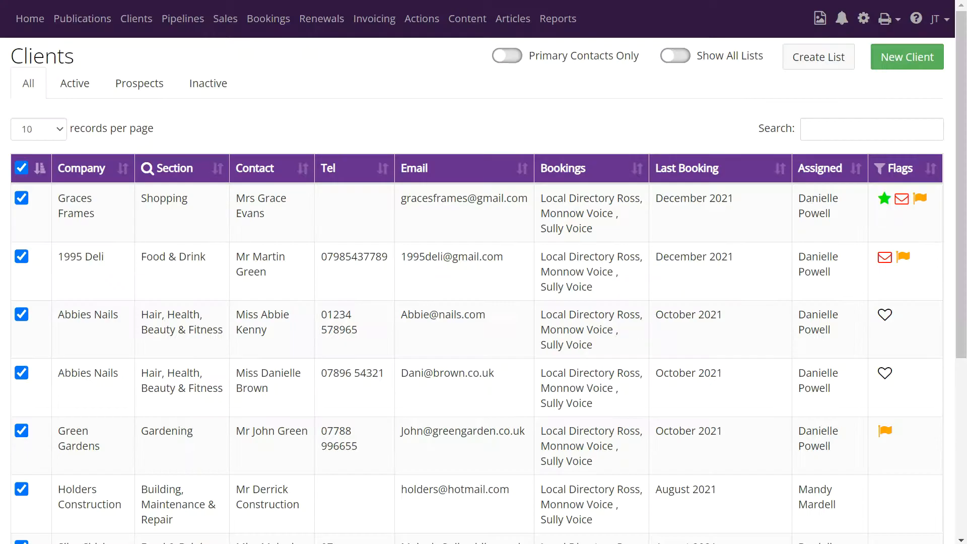
Show the prospects in the MagManager client list, filtered to those carrying the pink person flag
{"action": "left_click", "coordinate": [142, 23]}
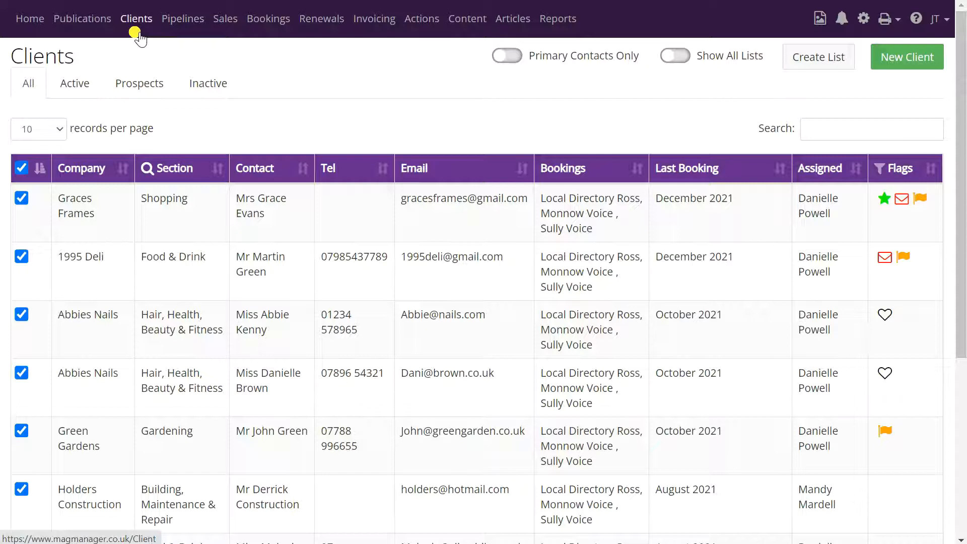
{"action": "left_click", "coordinate": [142, 96]}
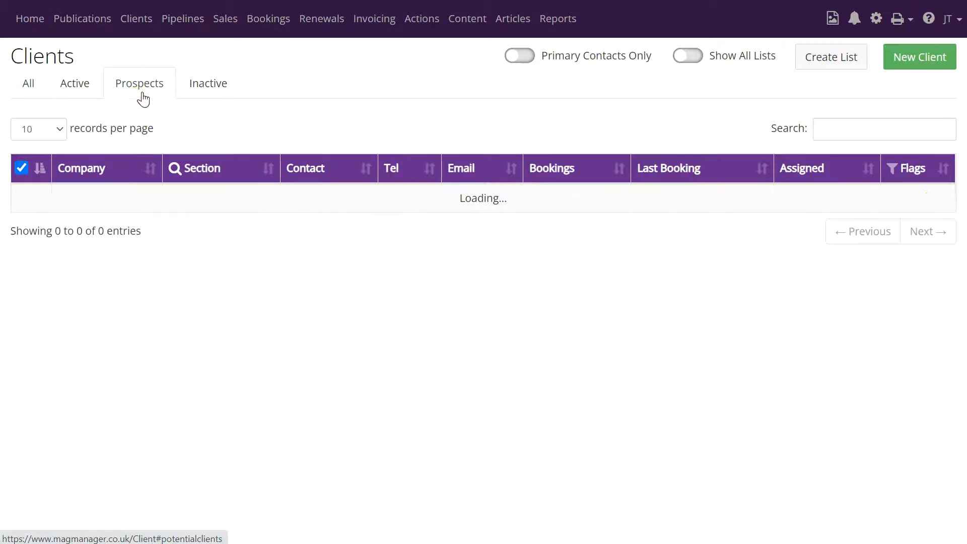
{"action": "left_click", "coordinate": [885, 177]}
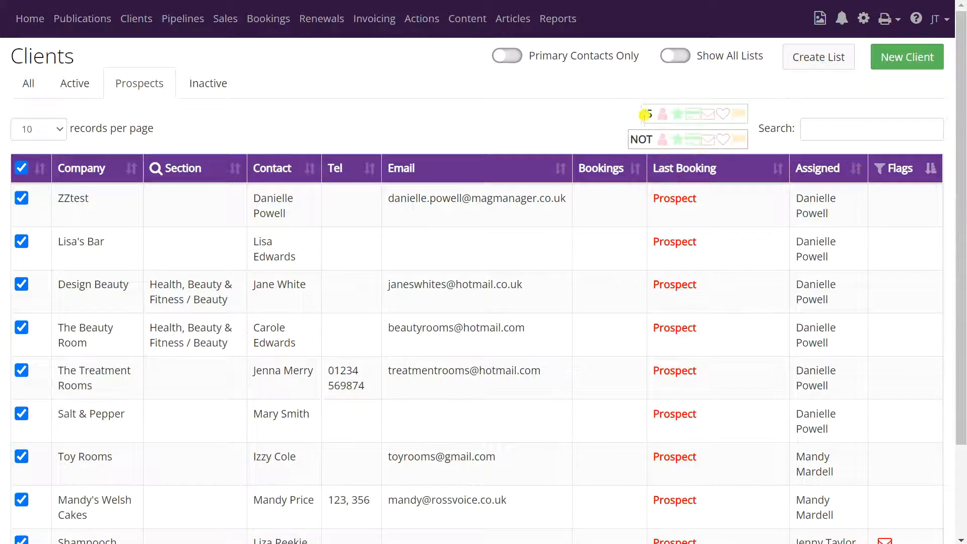
{"action": "left_click", "coordinate": [662, 115]}
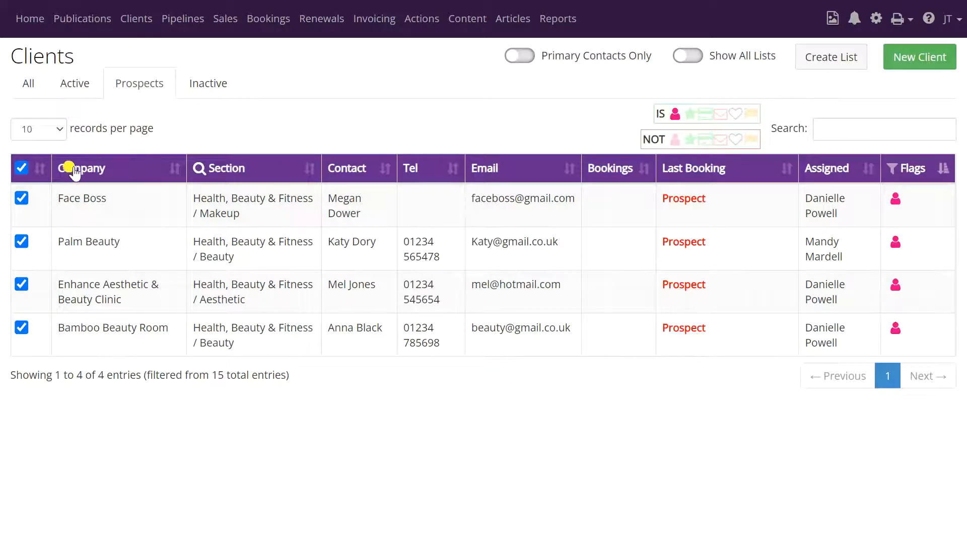
Deselect and reselect all filtered prospects together, and do the same for Face Boss and Palm Beauty individually
{"action": "left_click", "coordinate": [21, 169]}
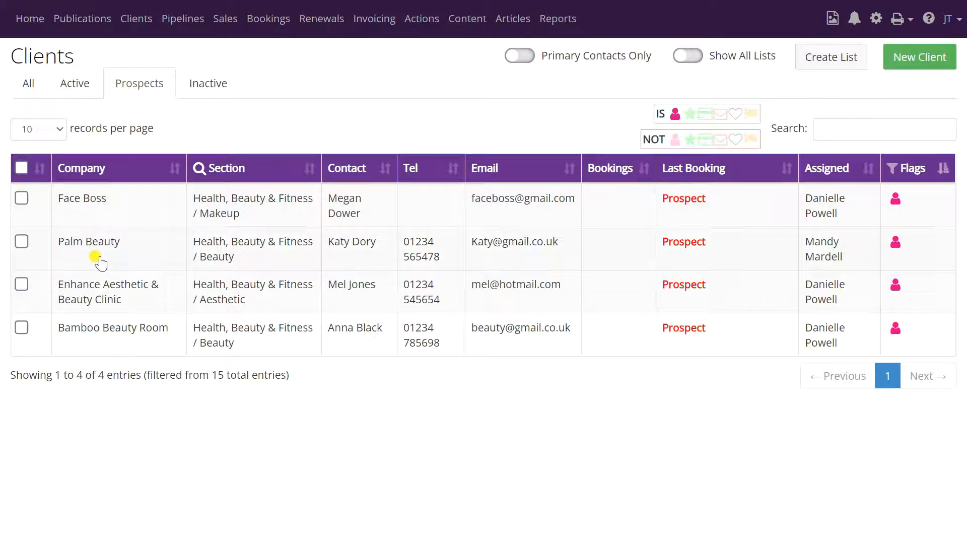
{"action": "left_click", "coordinate": [22, 167]}
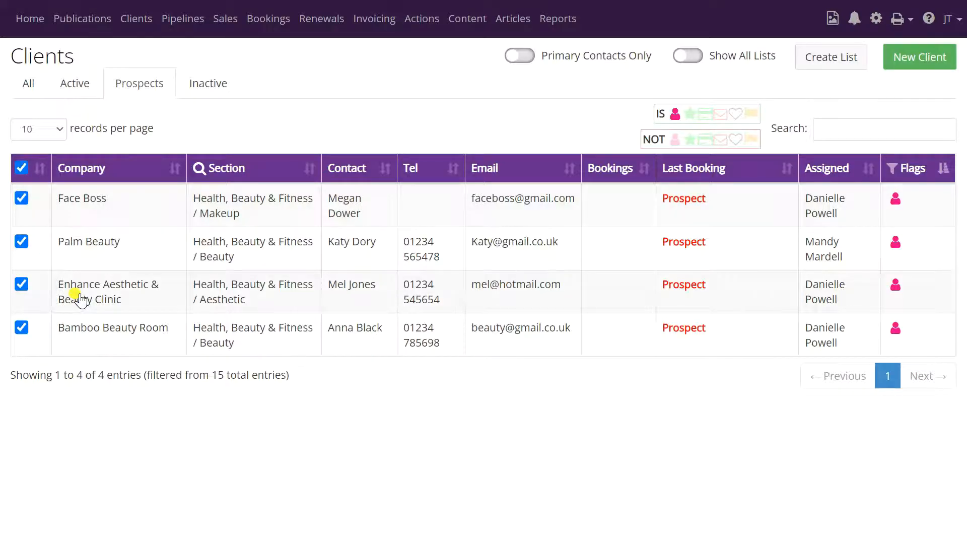
{"action": "left_click", "coordinate": [22, 198]}
{"action": "left_click", "coordinate": [24, 200]}
{"action": "left_click", "coordinate": [23, 243]}
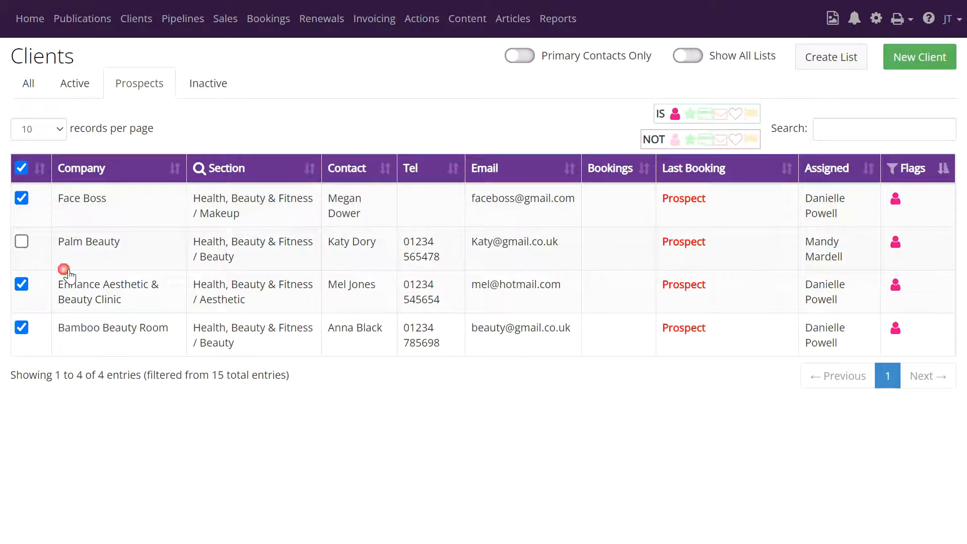
{"action": "left_click", "coordinate": [22, 243]}
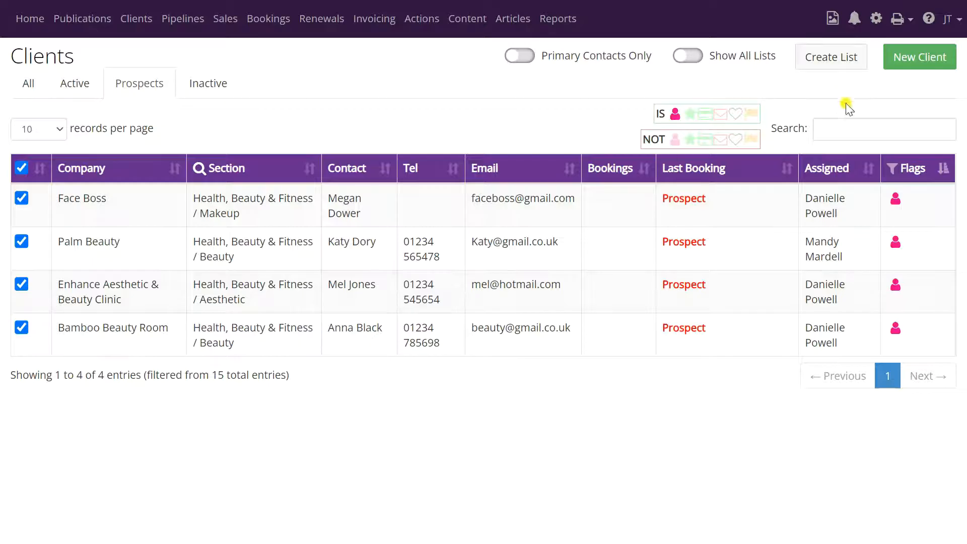
Create a list named Festive Mailshot from the selected prospects and assign it to the logged-in staff member
{"action": "left_click", "coordinate": [834, 66]}
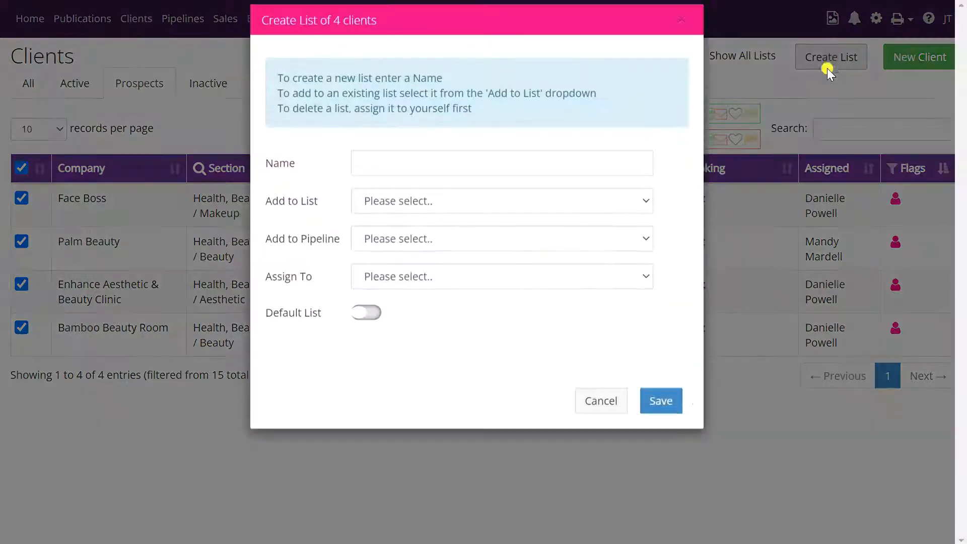
{"action": "left_click", "coordinate": [462, 178]}
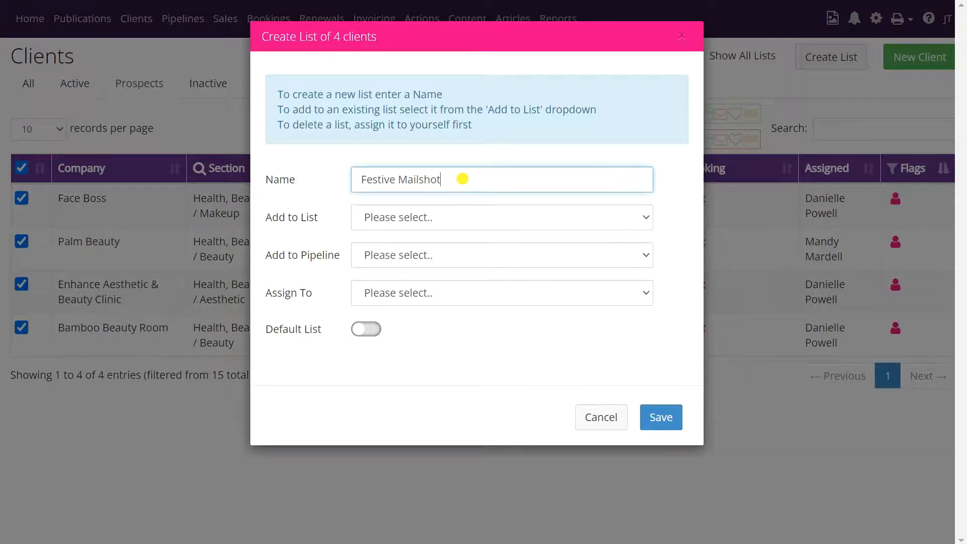
{"action": "left_click", "coordinate": [488, 295]}
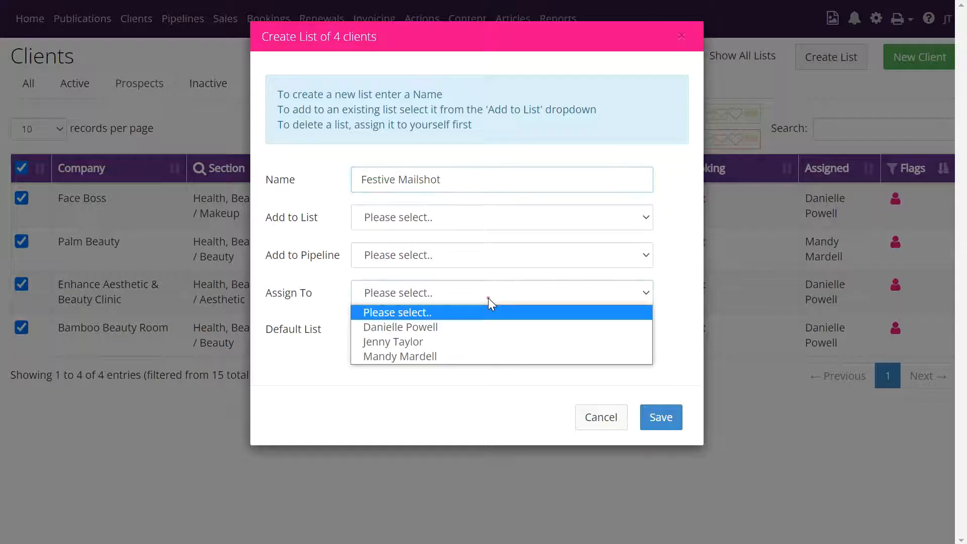
{"action": "left_click", "coordinate": [451, 342]}
{"action": "left_click", "coordinate": [660, 420]}
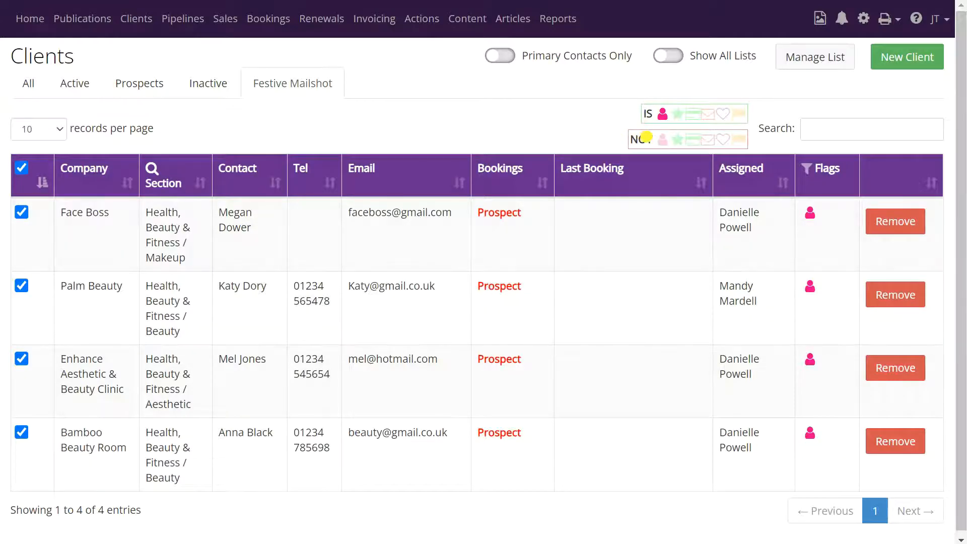
Remove the flag filter and search all clients for "shop"
{"action": "left_click", "coordinate": [806, 171]}
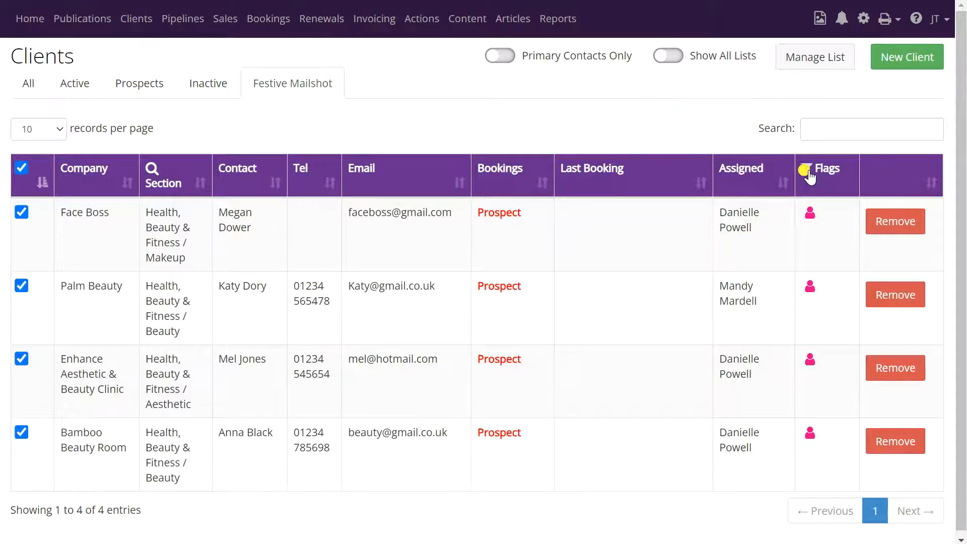
{"action": "left_click", "coordinate": [29, 85]}
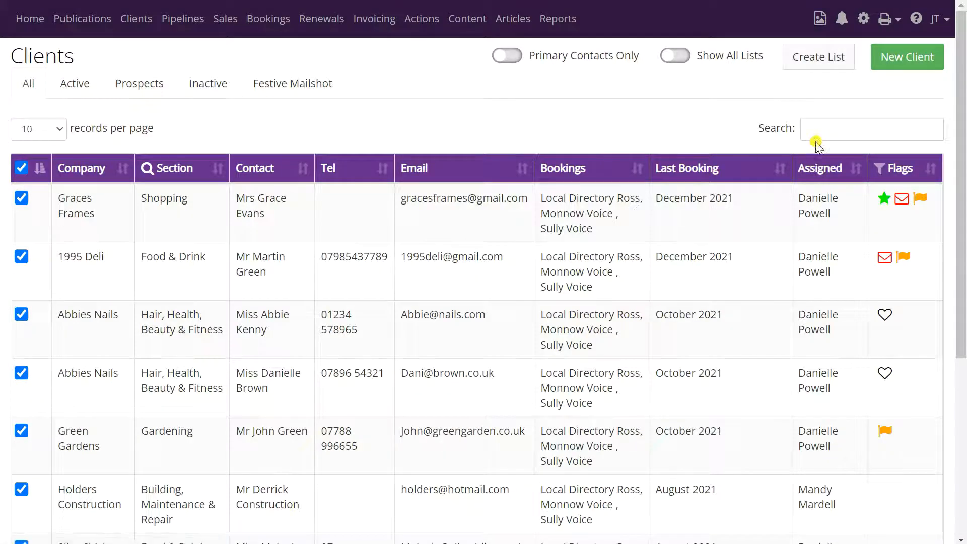
{"action": "left_click", "coordinate": [827, 129]}
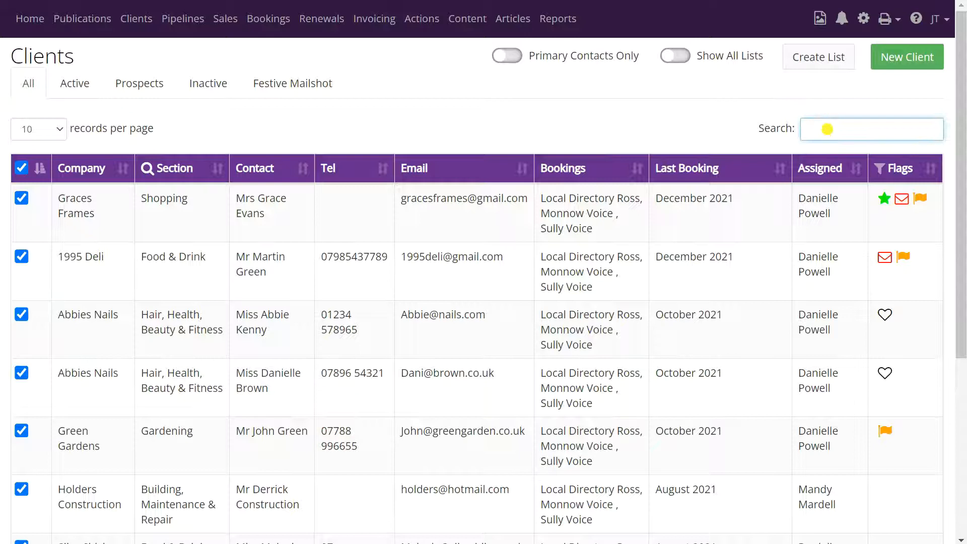
{"action": "type", "text": "shop"}
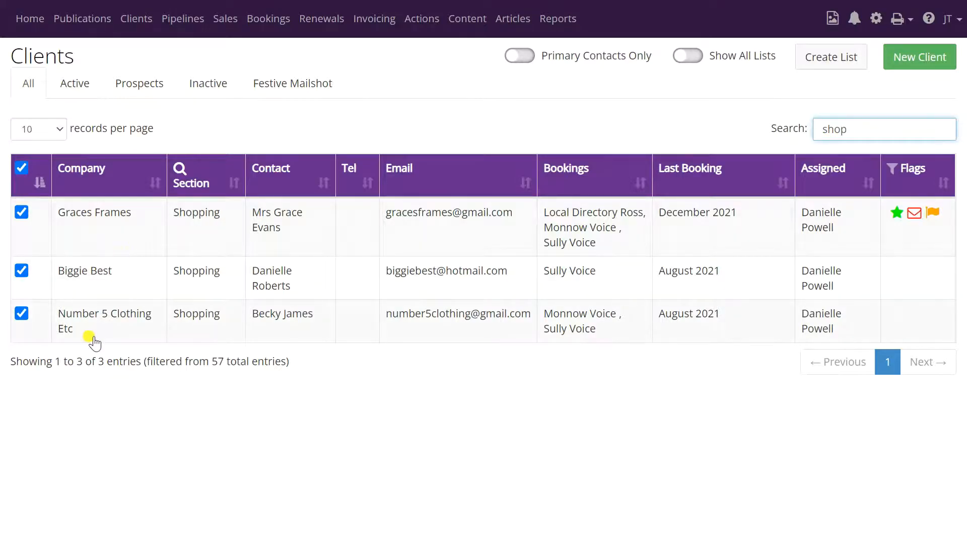
Add the selected shopping clients to the existing Festive Mailshot list and check the list's entries
{"action": "left_click", "coordinate": [830, 70]}
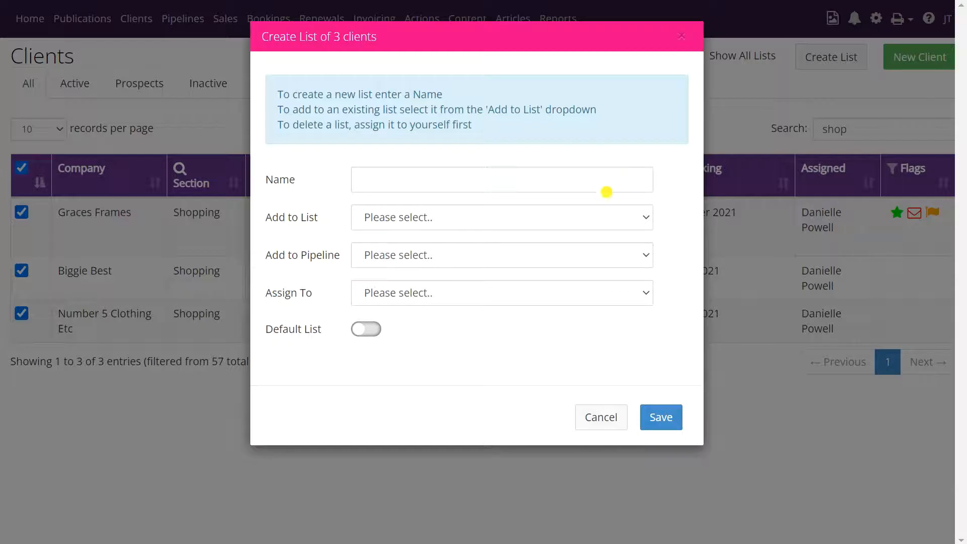
{"action": "left_click", "coordinate": [471, 222]}
{"action": "left_click", "coordinate": [421, 312]}
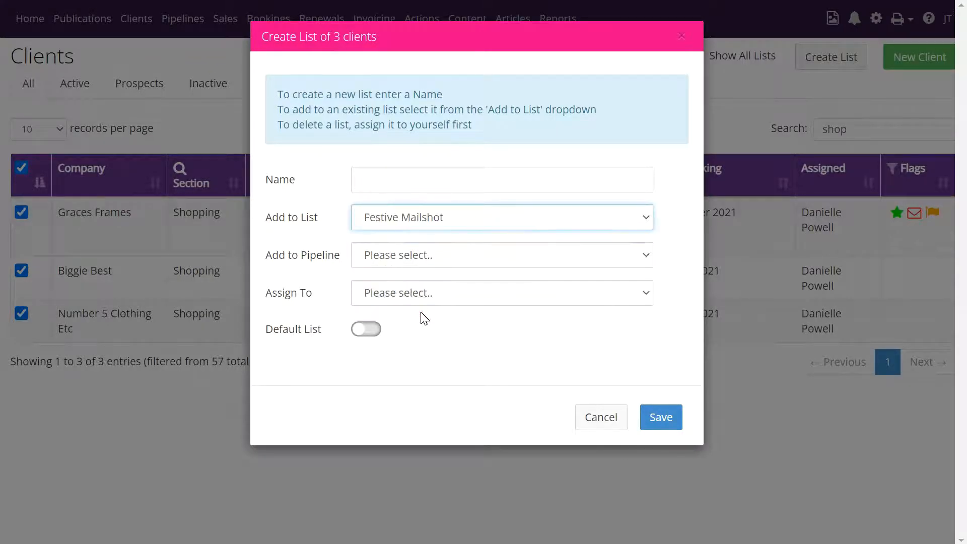
{"action": "left_click", "coordinate": [663, 421]}
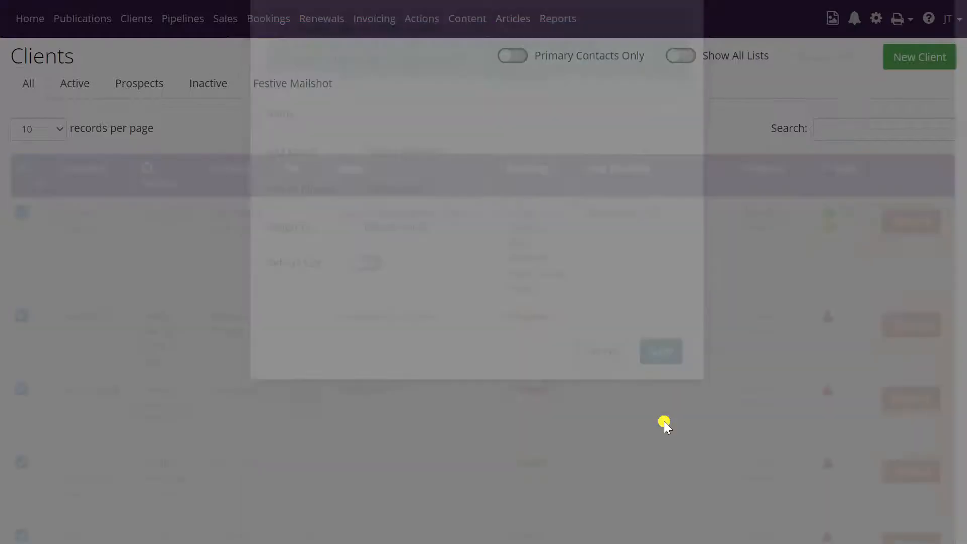
{"action": "scroll", "coordinate": [416, 241], "scroll_direction": "down", "scroll_amount": 4}
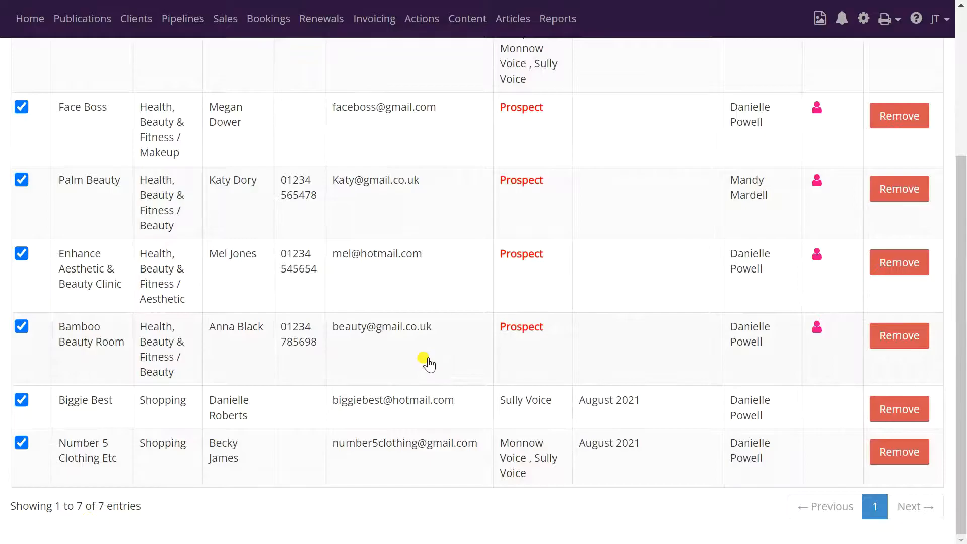
Return to the list of all clients and clear the "shop" search
{"action": "scroll", "coordinate": [425, 362], "scroll_direction": "up", "scroll_amount": 3}
{"action": "scroll", "coordinate": [429, 364], "scroll_direction": "up", "scroll_amount": 2}
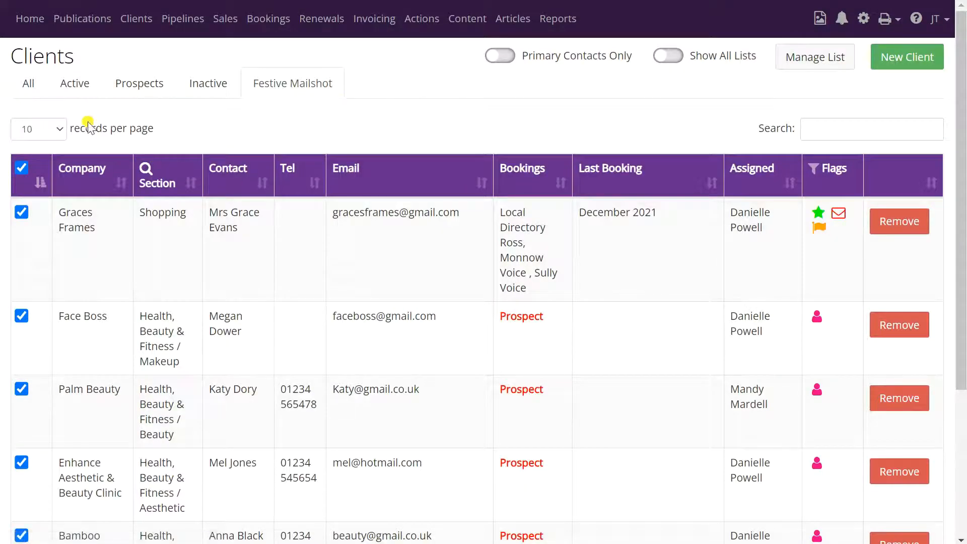
{"action": "left_click", "coordinate": [28, 89]}
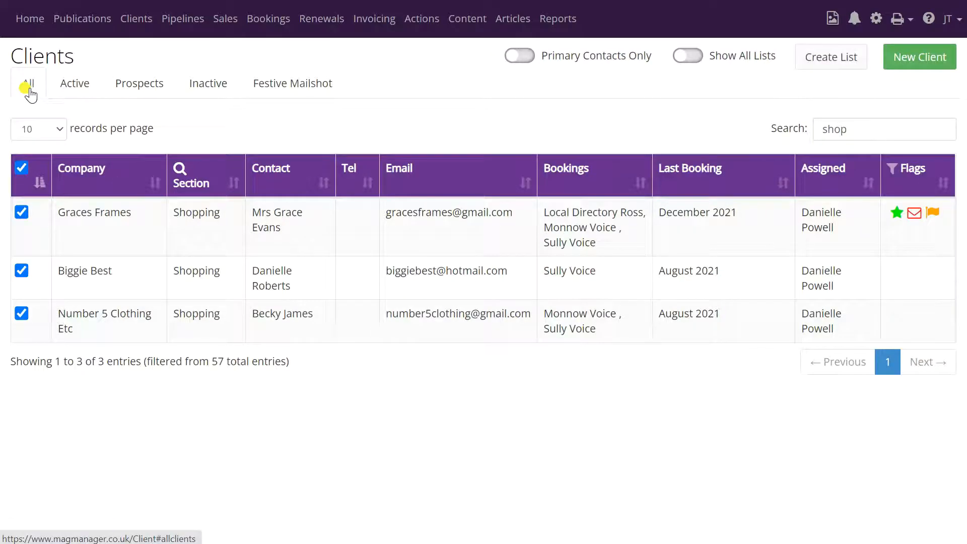
{"action": "double_click", "coordinate": [844, 129]}
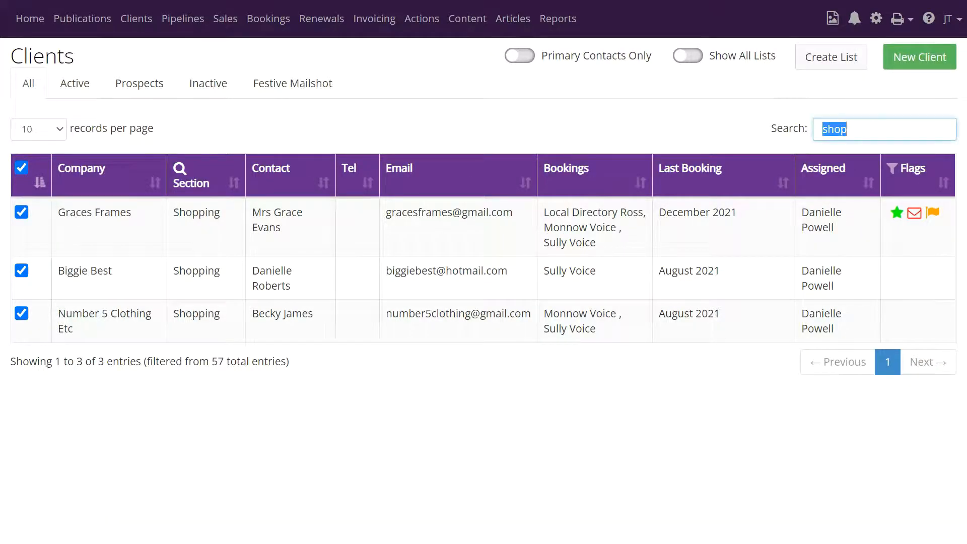
{"action": "key", "text": "BackSpace"}
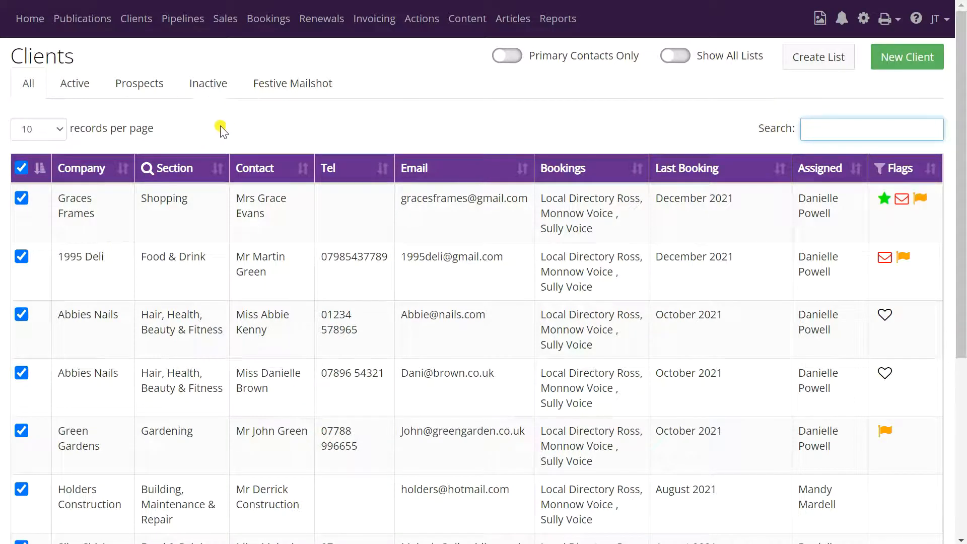
Filter all clients by the sub categories Aesthetic, Beauty, Makeup, Nail's and Tanning
{"action": "left_click", "coordinate": [152, 173]}
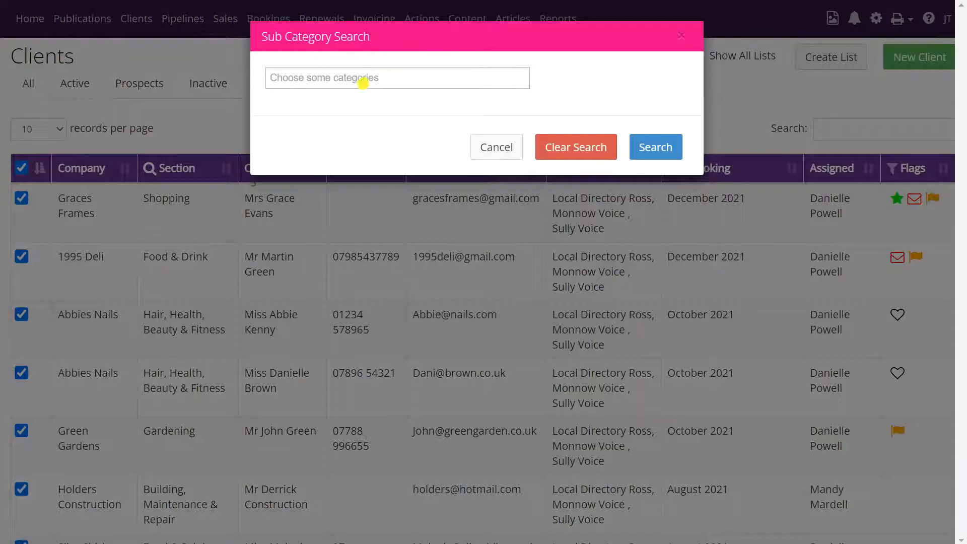
{"action": "left_click", "coordinate": [303, 76]}
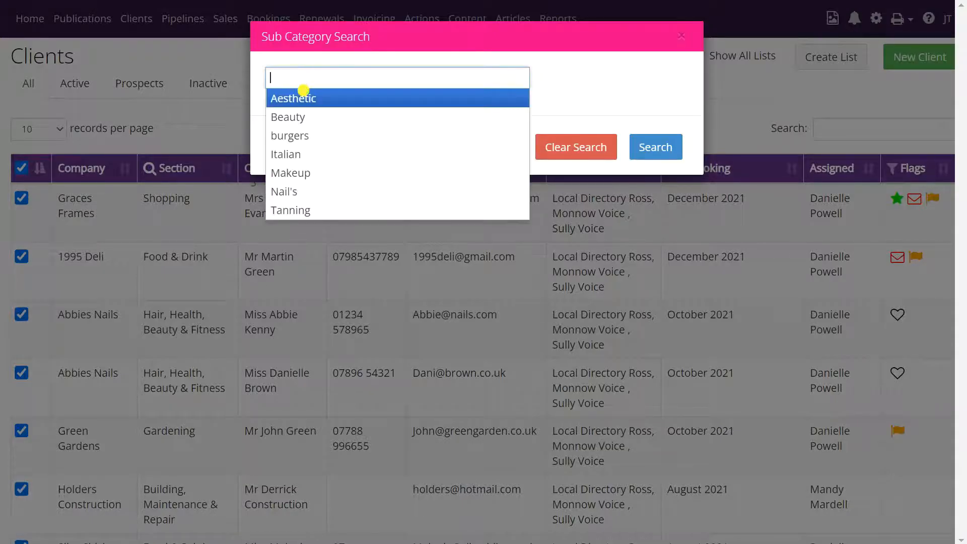
{"action": "left_click", "coordinate": [300, 98]}
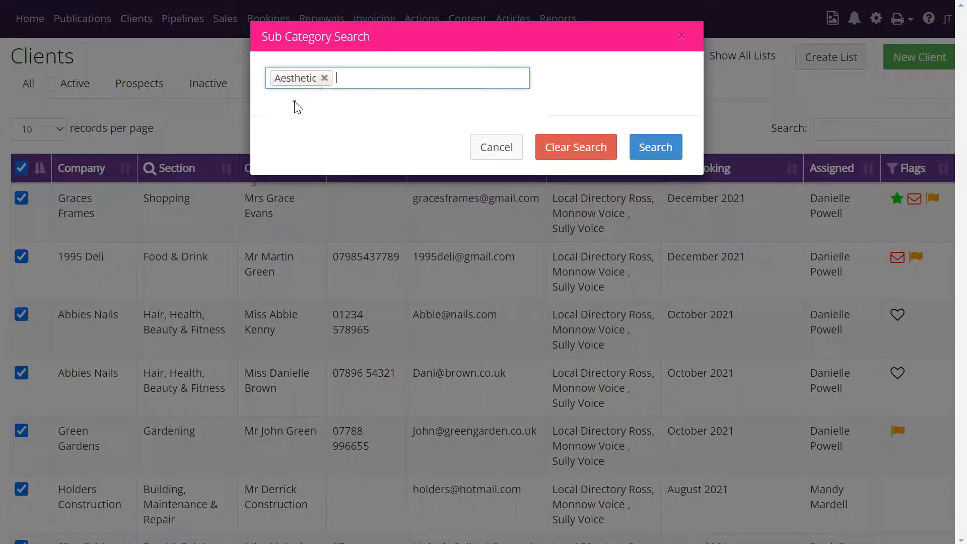
{"action": "left_click", "coordinate": [358, 81]}
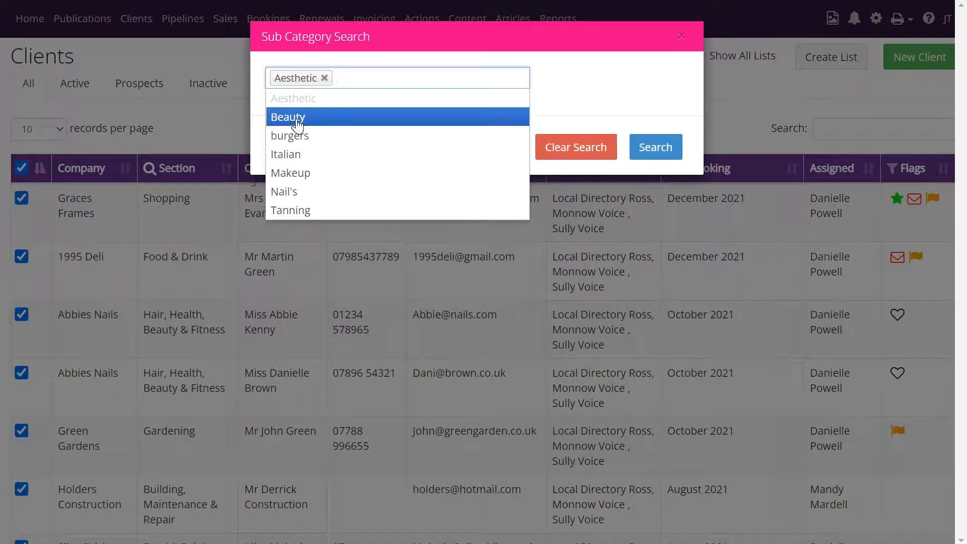
{"action": "left_click", "coordinate": [282, 119]}
{"action": "left_click", "coordinate": [403, 76]}
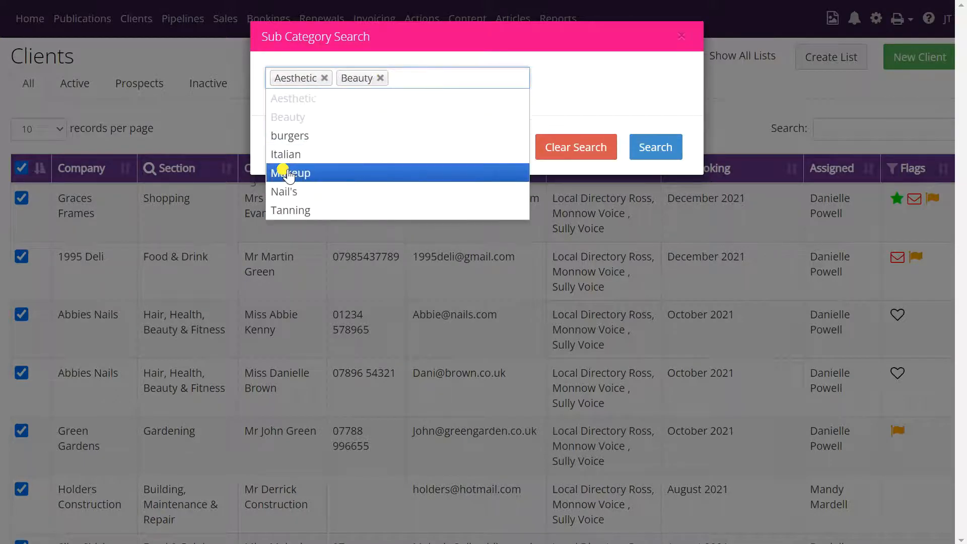
{"action": "left_click", "coordinate": [301, 173]}
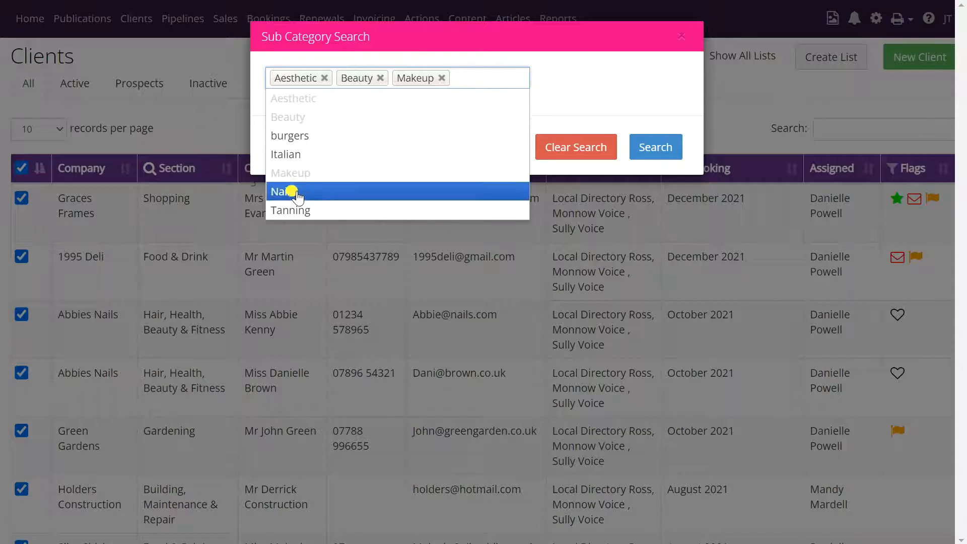
{"action": "left_click", "coordinate": [309, 188]}
{"action": "left_click", "coordinate": [512, 75]}
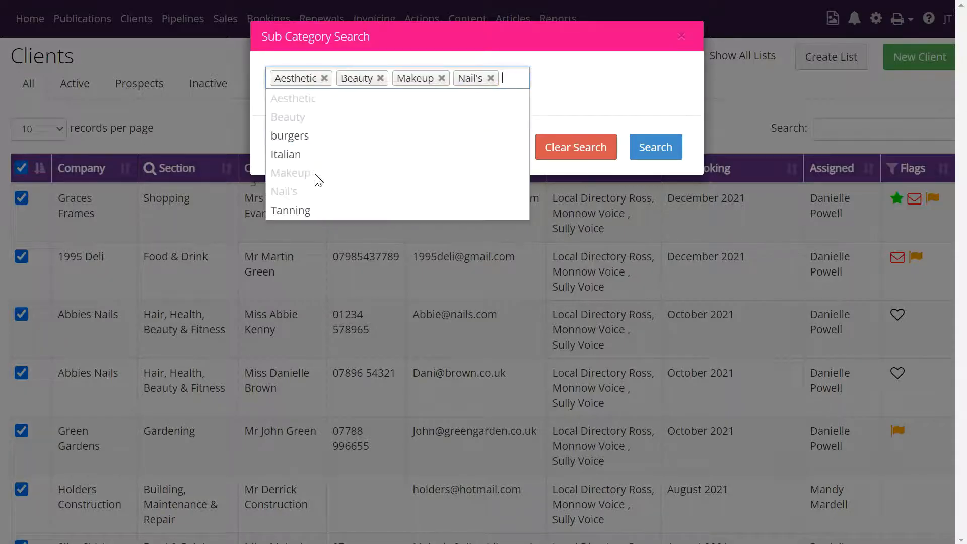
{"action": "left_click", "coordinate": [286, 211]}
{"action": "left_click", "coordinate": [665, 167]}
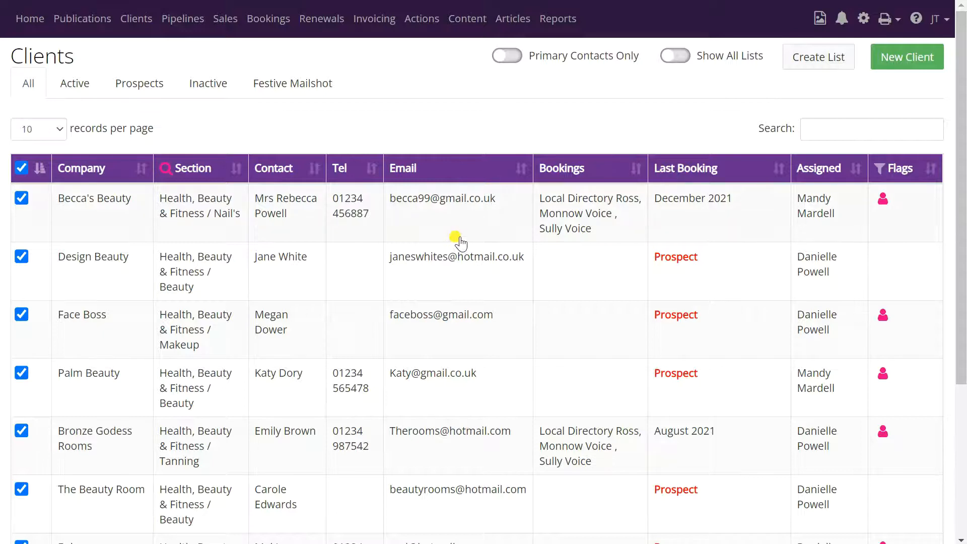
Review the clients filtered by sub category and add them all to the existing Festive Mailshot list
{"action": "scroll", "coordinate": [458, 242], "scroll_direction": "down", "scroll_amount": 5}
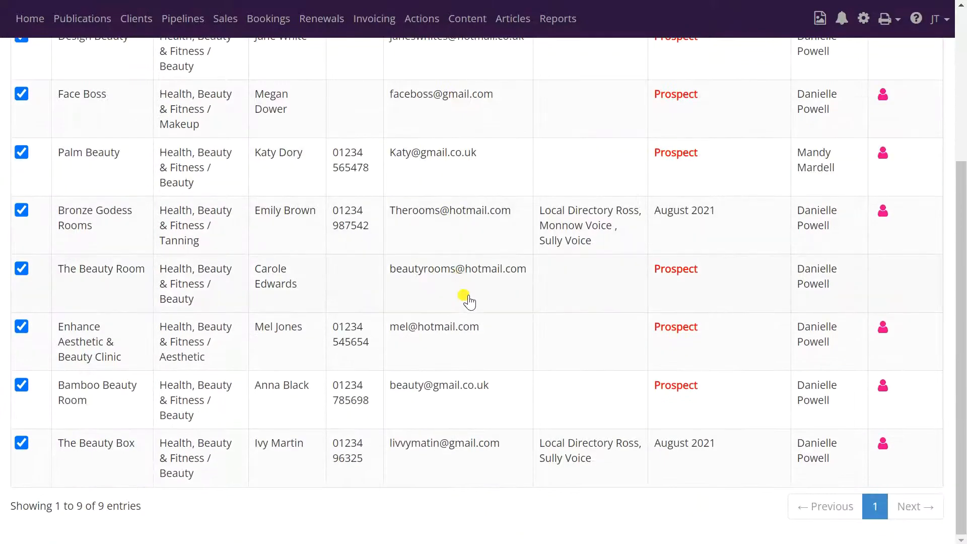
{"action": "scroll", "coordinate": [468, 301], "scroll_direction": "up", "scroll_amount": 5}
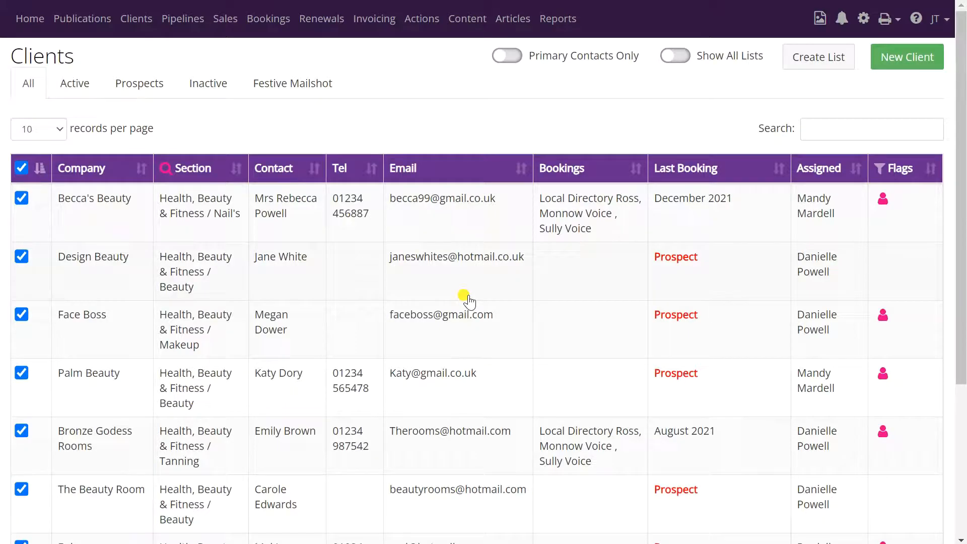
{"action": "scroll", "coordinate": [468, 301], "scroll_direction": "down", "scroll_amount": 5}
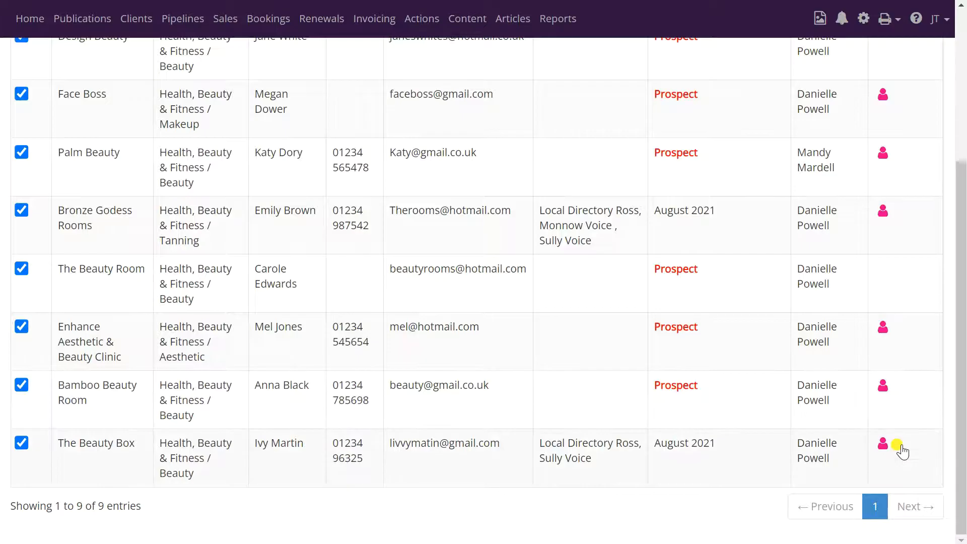
{"action": "scroll", "coordinate": [901, 452], "scroll_direction": "up", "scroll_amount": 5}
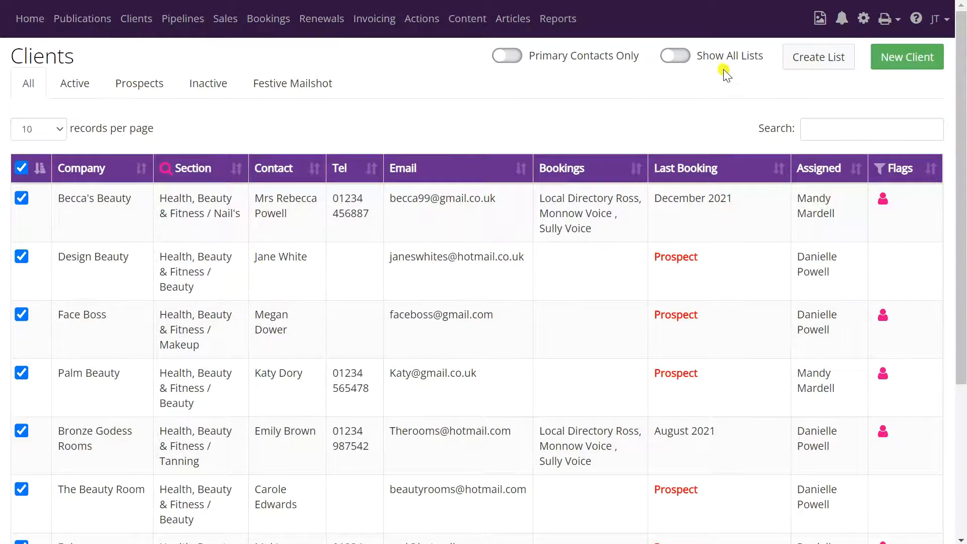
{"action": "left_click", "coordinate": [810, 68]}
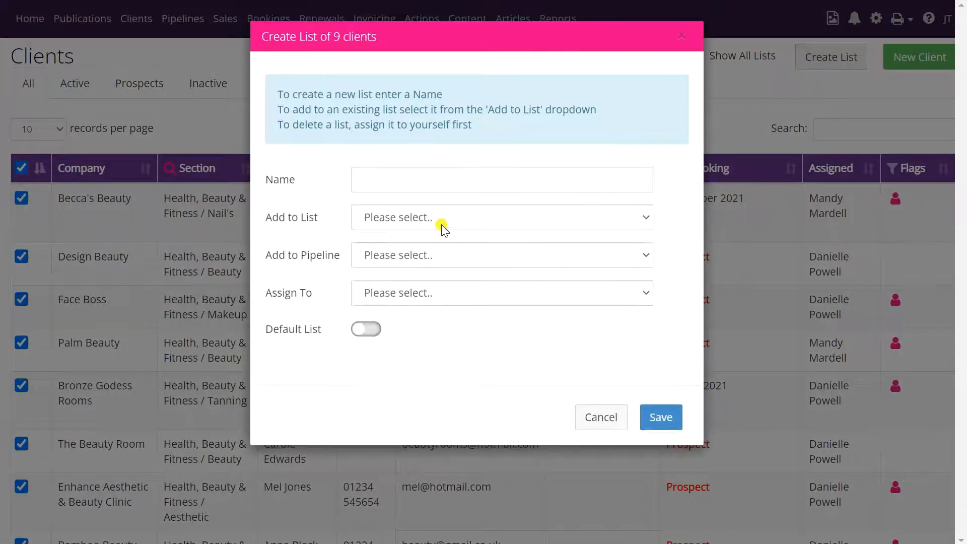
{"action": "left_click", "coordinate": [443, 228]}
{"action": "left_click", "coordinate": [425, 310]}
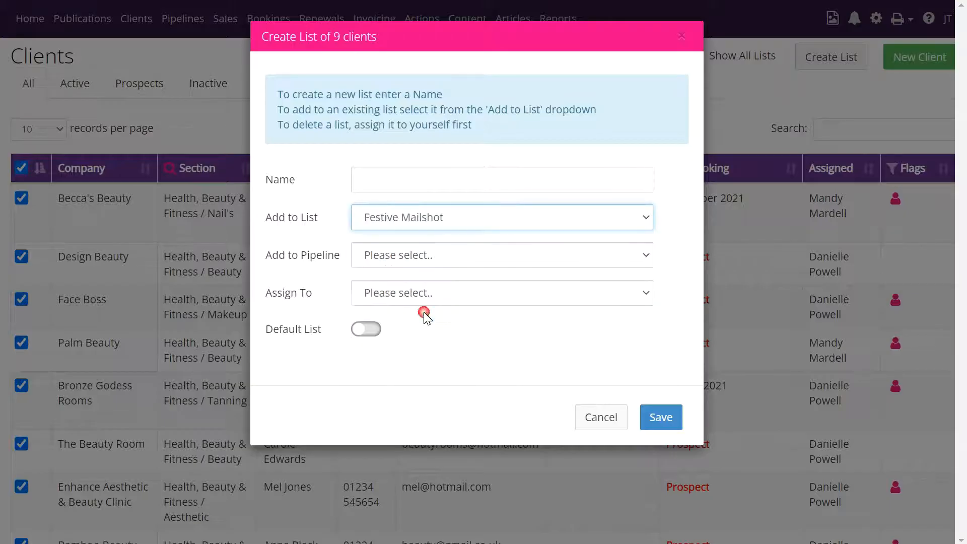
{"action": "left_click", "coordinate": [660, 418]}
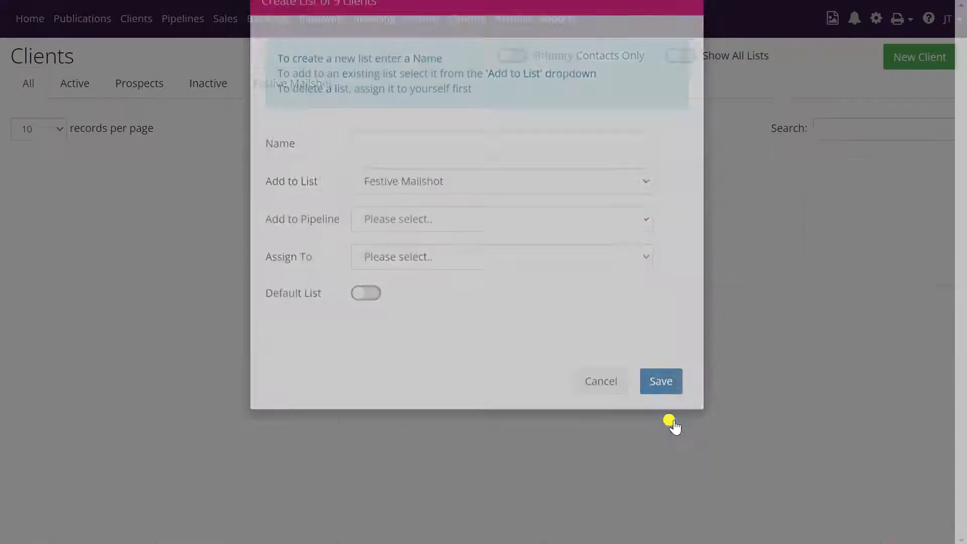
Check the entries on both pages of the Festive Mailshot list and return to its first page
{"action": "scroll", "coordinate": [487, 324], "scroll_direction": "down", "scroll_amount": 1}
{"action": "scroll", "coordinate": [487, 325], "scroll_direction": "down", "scroll_amount": 9}
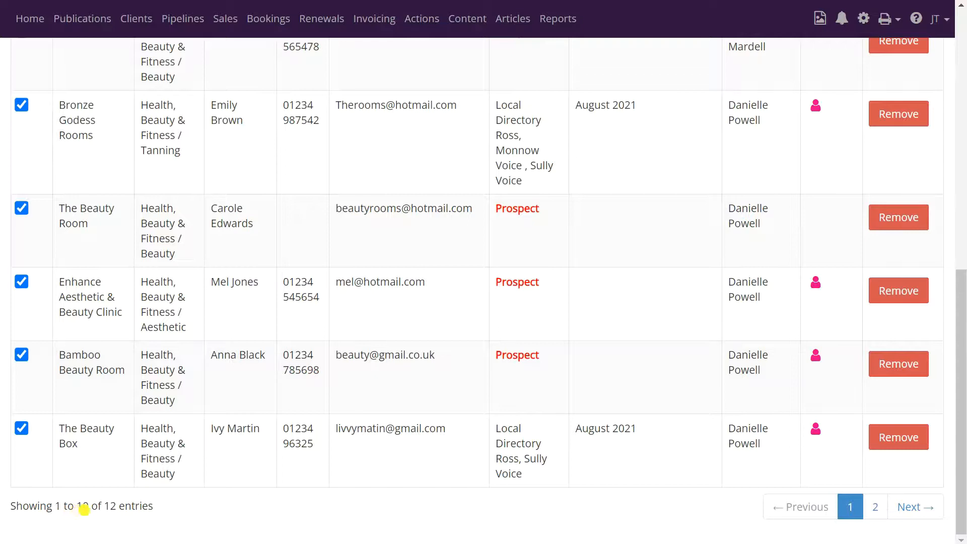
{"action": "scroll", "coordinate": [550, 431], "scroll_direction": "up", "scroll_amount": 9}
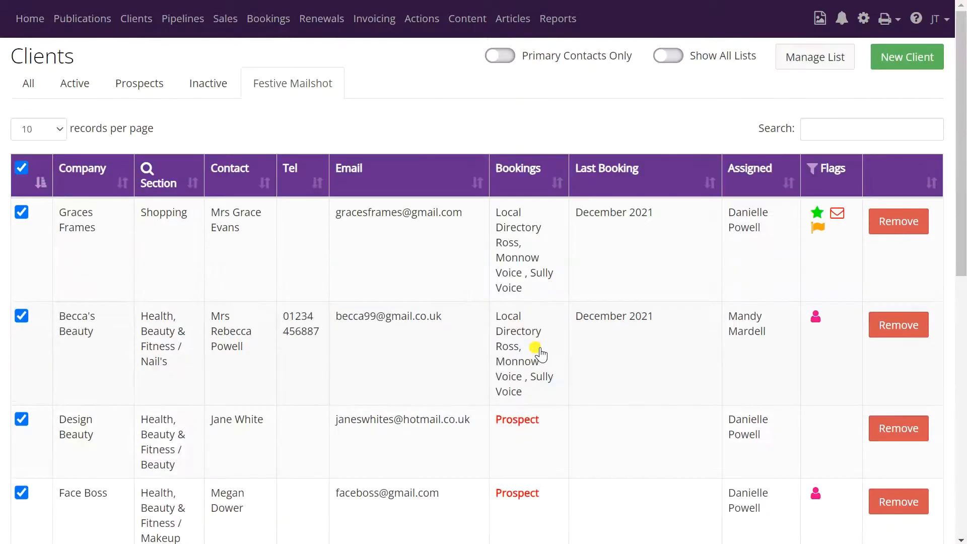
{"action": "scroll", "coordinate": [539, 353], "scroll_direction": "down", "scroll_amount": 9}
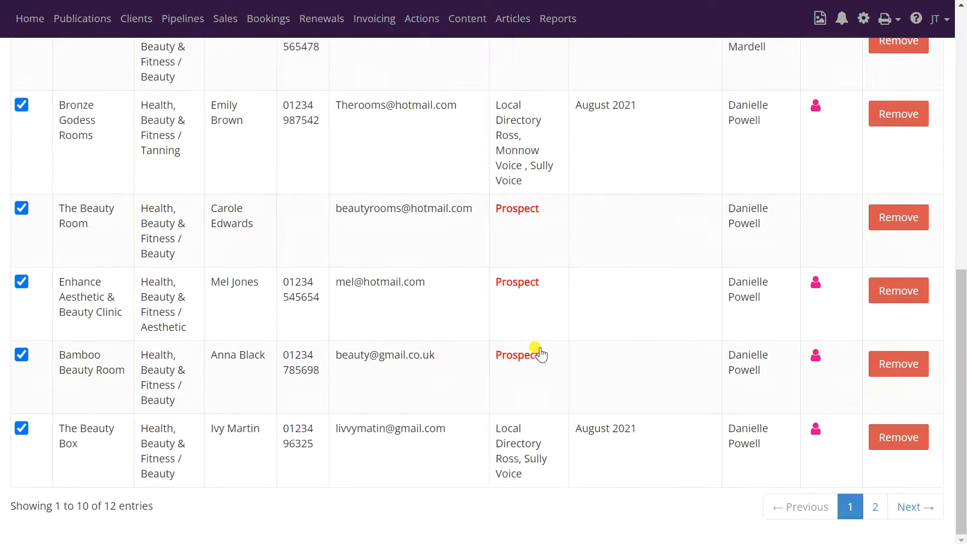
{"action": "left_click", "coordinate": [874, 506]}
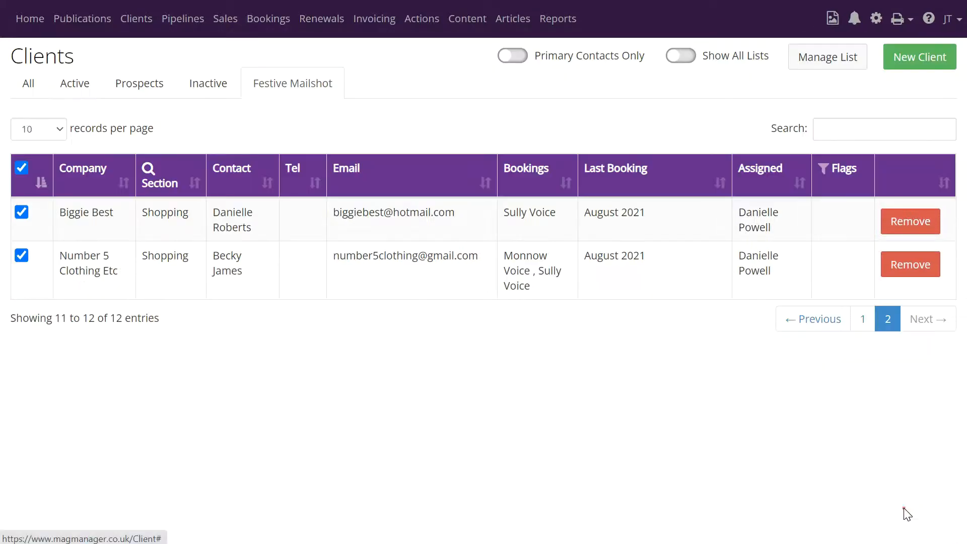
{"action": "left_click", "coordinate": [861, 319]}
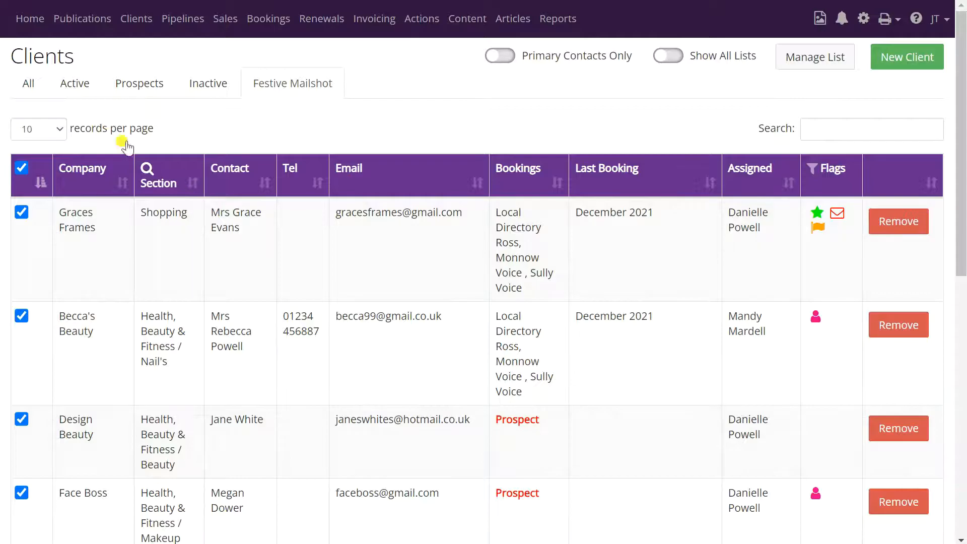
Show the active clients and filter them by a last booking of August 2021
{"action": "left_click", "coordinate": [76, 91]}
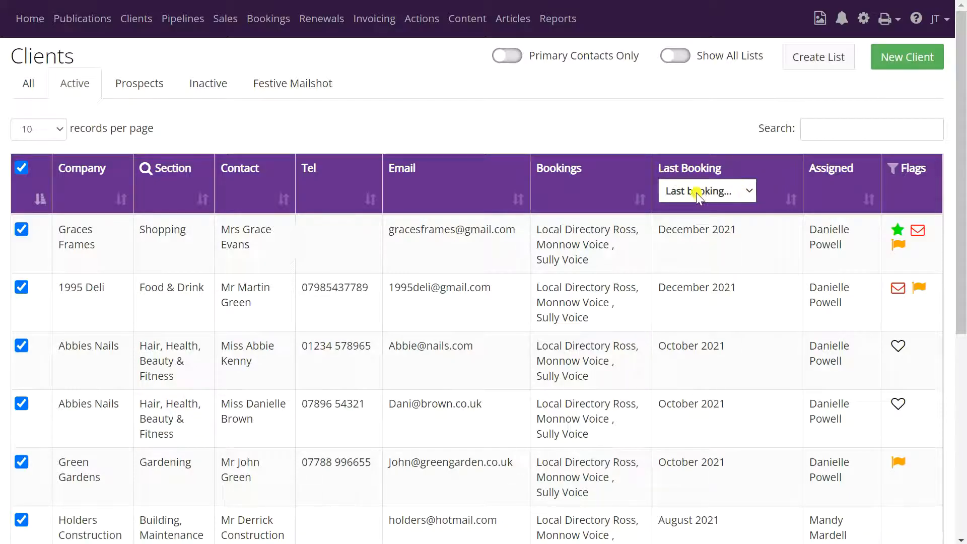
{"action": "left_click", "coordinate": [748, 191]}
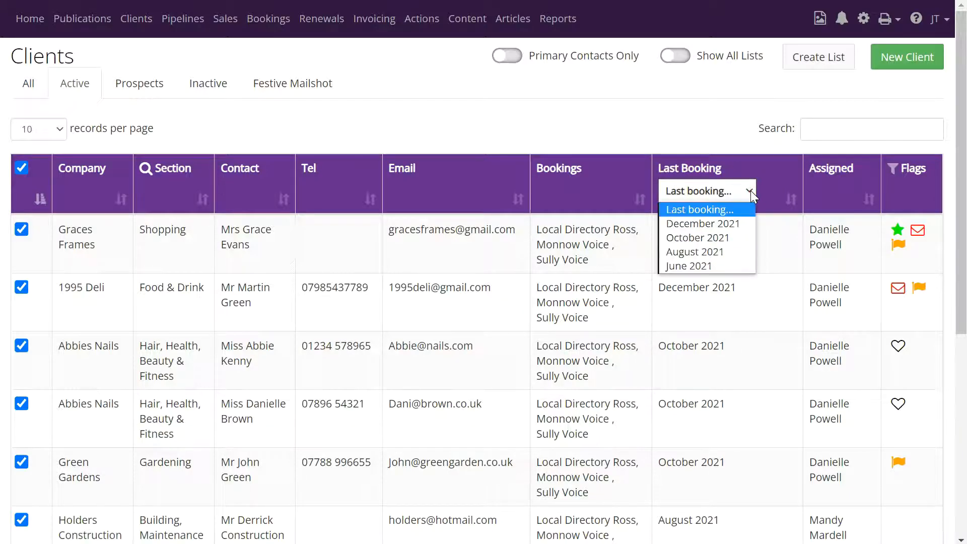
{"action": "left_click", "coordinate": [688, 251]}
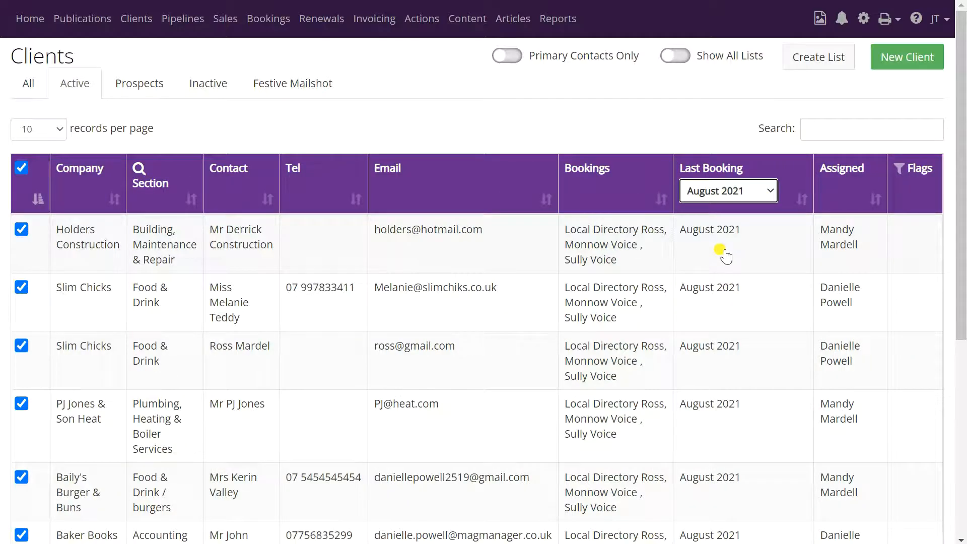
Deselect Holders Construction, both Slim Chicks contacts and PJ Jones & Son Heat among the filtered active clients
{"action": "scroll", "coordinate": [727, 256], "scroll_direction": "down", "scroll_amount": 6}
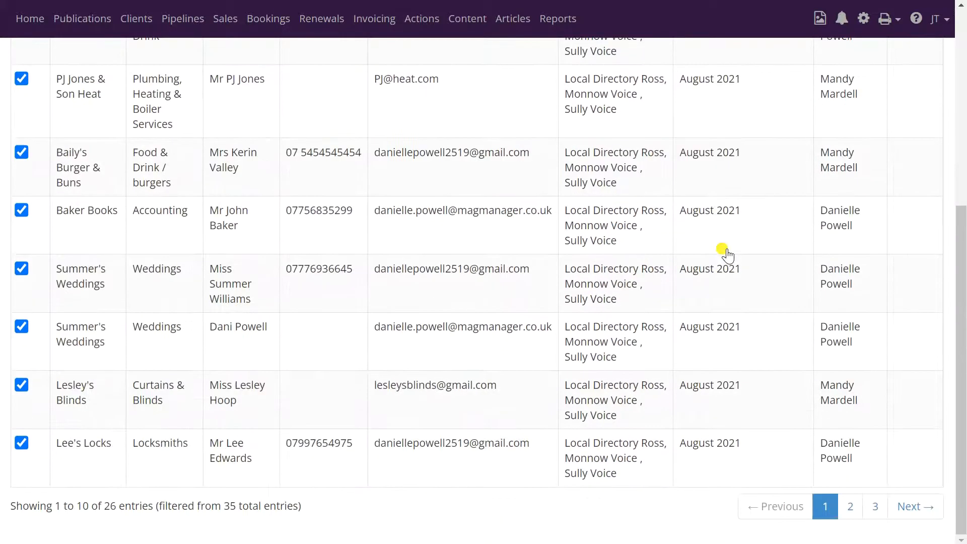
{"action": "scroll", "coordinate": [728, 277], "scroll_direction": "up", "scroll_amount": 6}
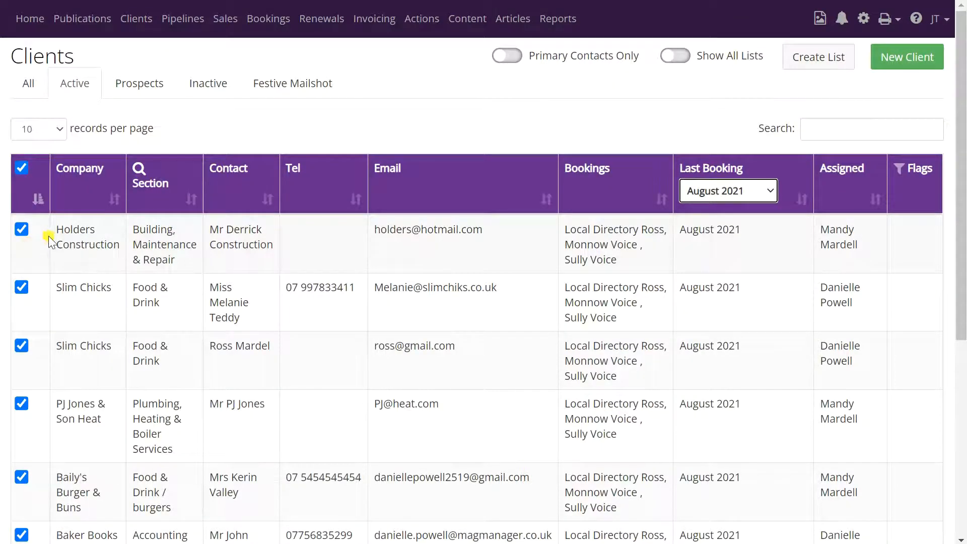
{"action": "left_click", "coordinate": [22, 230]}
{"action": "left_click", "coordinate": [22, 288]}
{"action": "left_click", "coordinate": [22, 345]}
{"action": "left_click", "coordinate": [22, 404]}
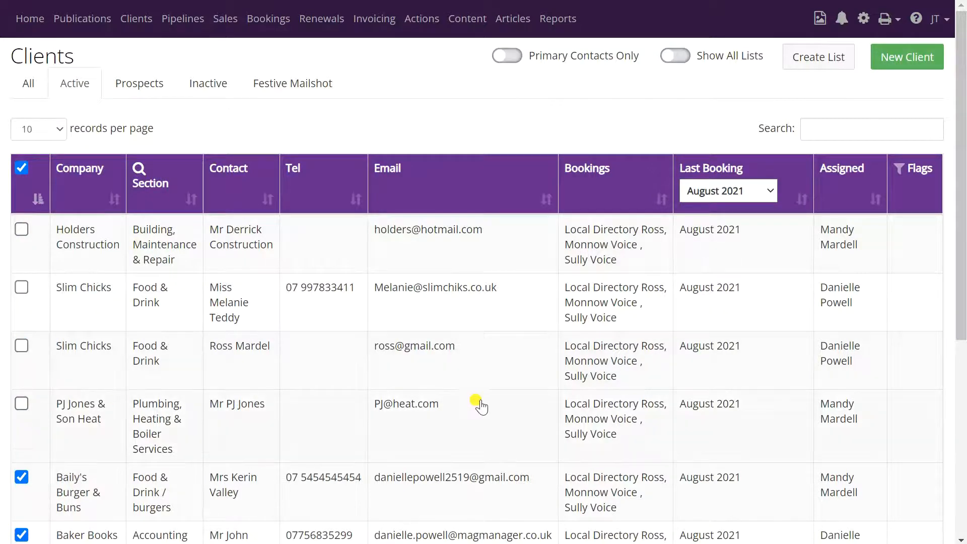
Add the remaining selected August 2021 clients to the Festive Mailshot list and check the list's entries
{"action": "scroll", "coordinate": [503, 362], "scroll_direction": "down", "scroll_amount": 6}
{"action": "scroll", "coordinate": [503, 363], "scroll_direction": "up", "scroll_amount": 6}
{"action": "left_click", "coordinate": [811, 63]}
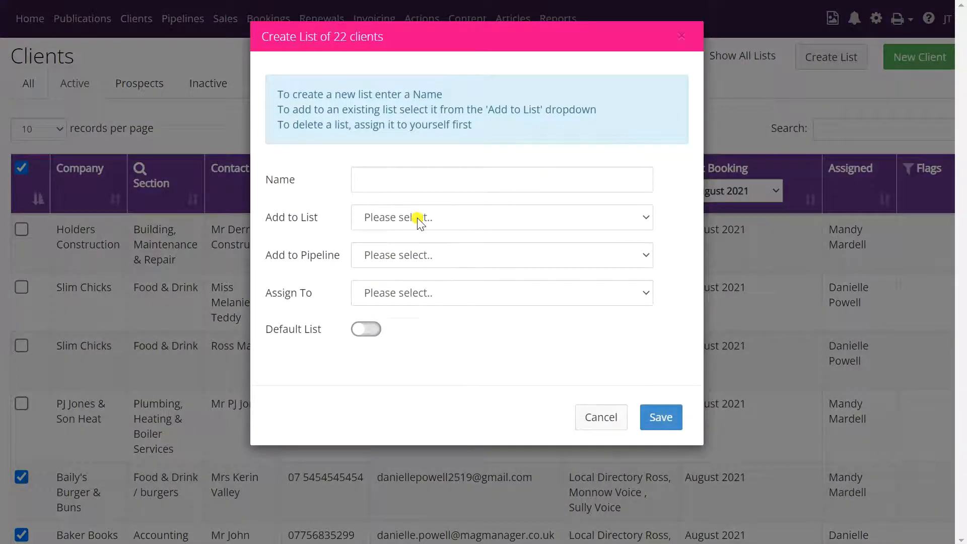
{"action": "left_click", "coordinate": [420, 217]}
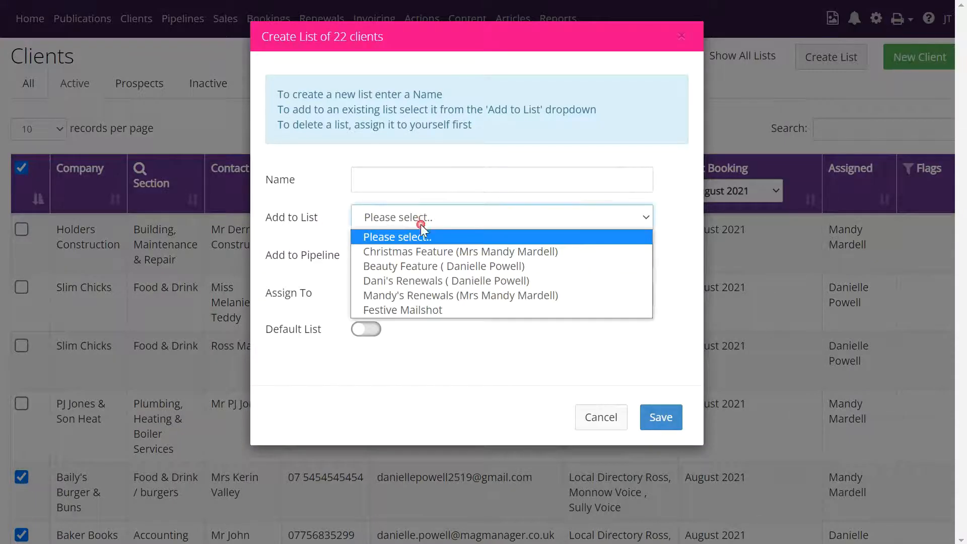
{"action": "left_click", "coordinate": [418, 309]}
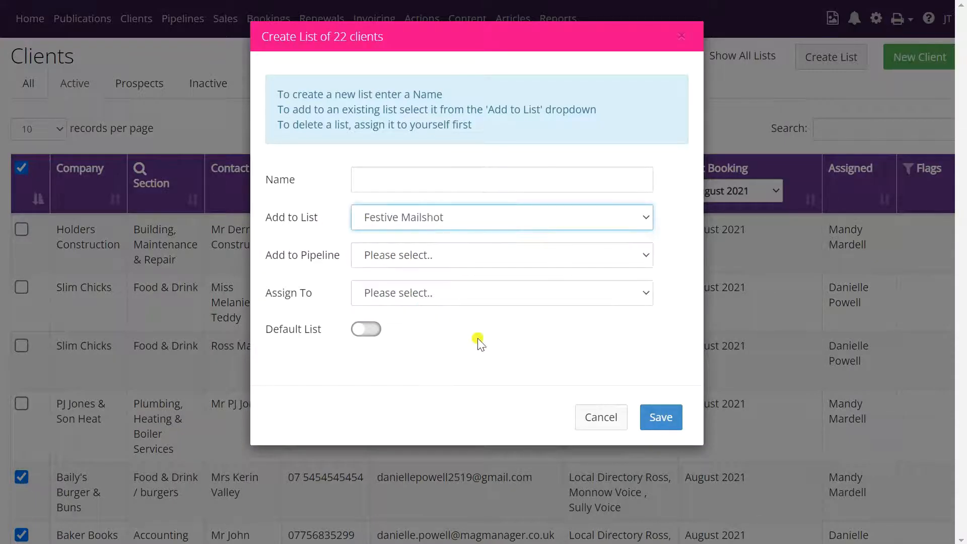
{"action": "left_click", "coordinate": [665, 418]}
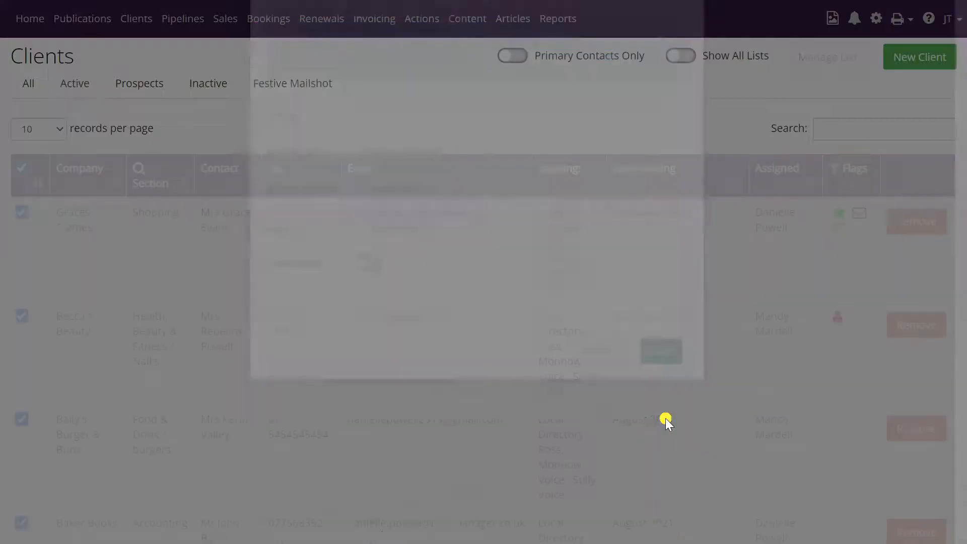
{"action": "scroll", "coordinate": [469, 229], "scroll_direction": "down", "scroll_amount": 15}
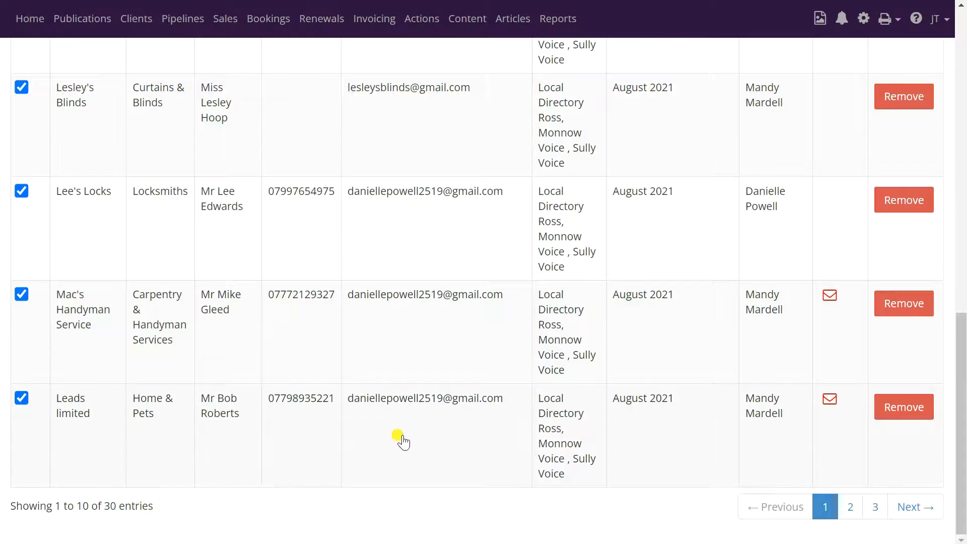
Review the first page of the Festive Mailshot list and remove Lee's Locks from it
{"action": "scroll", "coordinate": [403, 442], "scroll_direction": "up", "scroll_amount": 15}
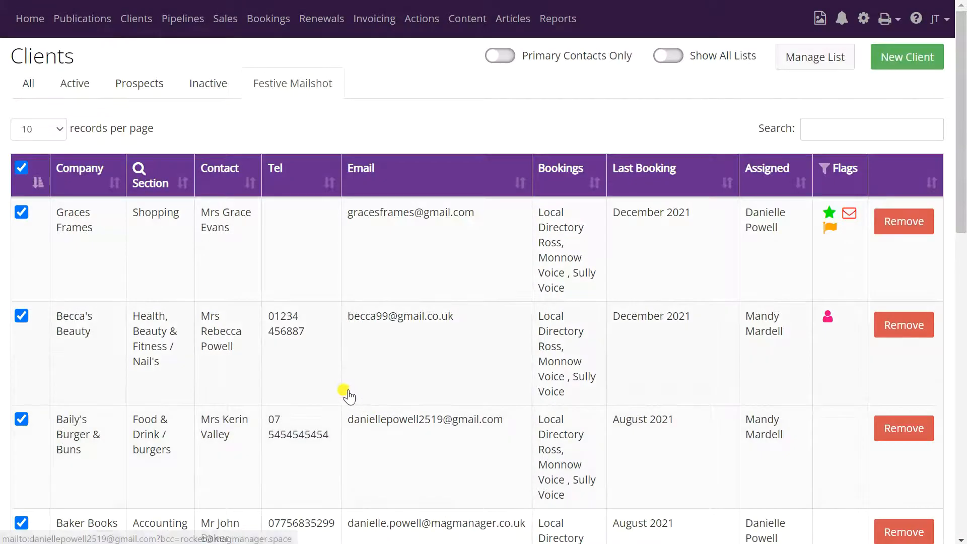
{"action": "scroll", "coordinate": [298, 320], "scroll_direction": "down", "scroll_amount": 3}
{"action": "scroll", "coordinate": [302, 326], "scroll_direction": "down", "scroll_amount": 3}
{"action": "scroll", "coordinate": [309, 339], "scroll_direction": "up", "scroll_amount": 6}
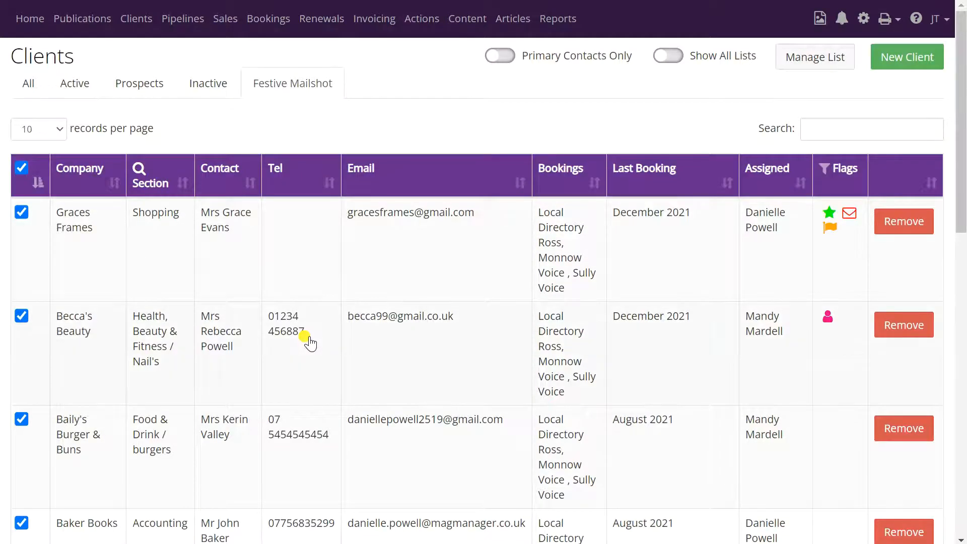
{"action": "scroll", "coordinate": [310, 342], "scroll_direction": "down", "scroll_amount": 7}
{"action": "scroll", "coordinate": [313, 352], "scroll_direction": "down", "scroll_amount": 1}
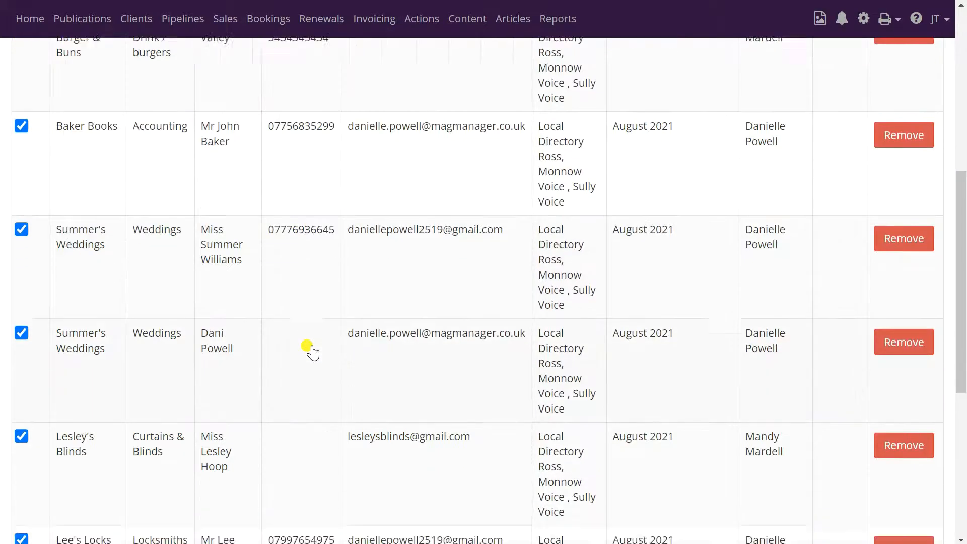
{"action": "scroll", "coordinate": [312, 351], "scroll_direction": "down", "scroll_amount": 4}
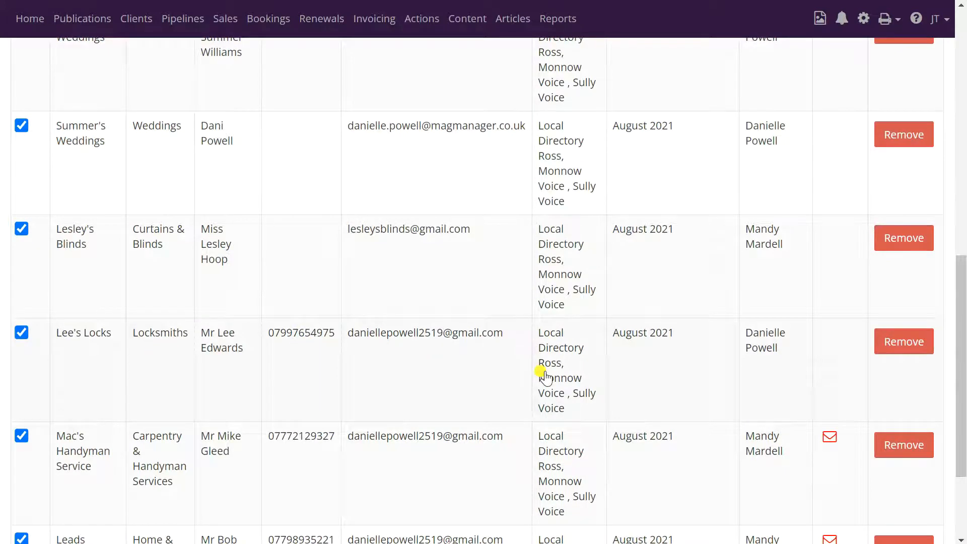
{"action": "left_click", "coordinate": [917, 351]}
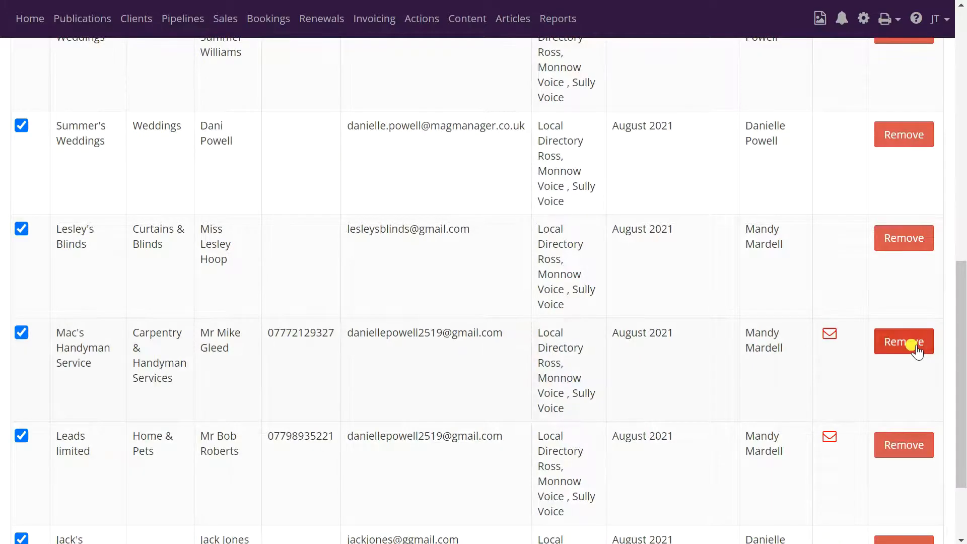
Start creating a mailshot from the reports and base the communication on General Communication
{"action": "scroll", "coordinate": [932, 373], "scroll_direction": "up", "scroll_amount": 12}
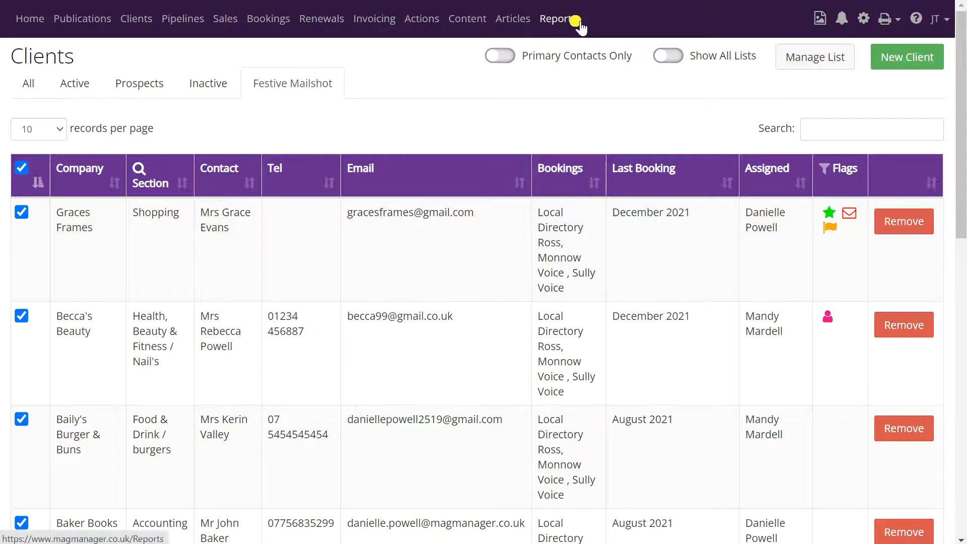
{"action": "left_click", "coordinate": [562, 24]}
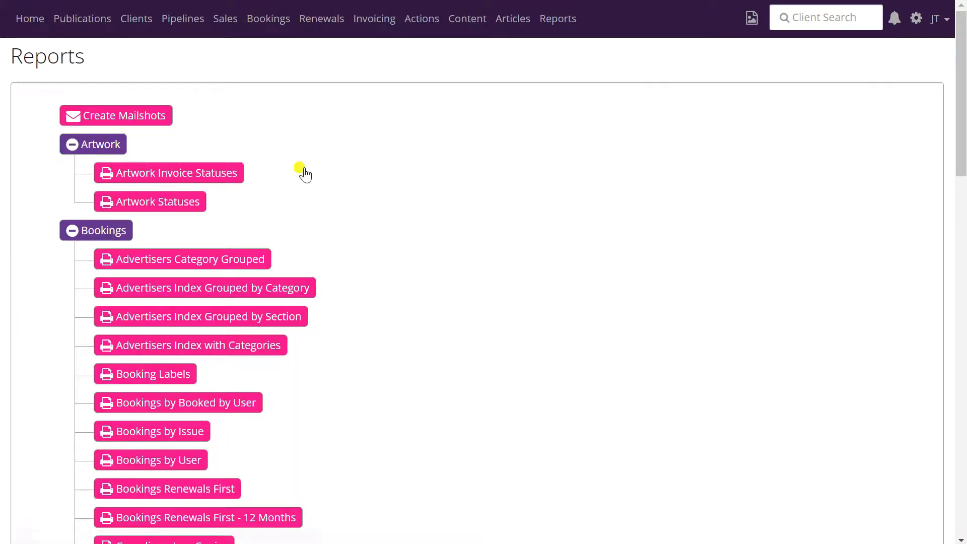
{"action": "left_click", "coordinate": [146, 119]}
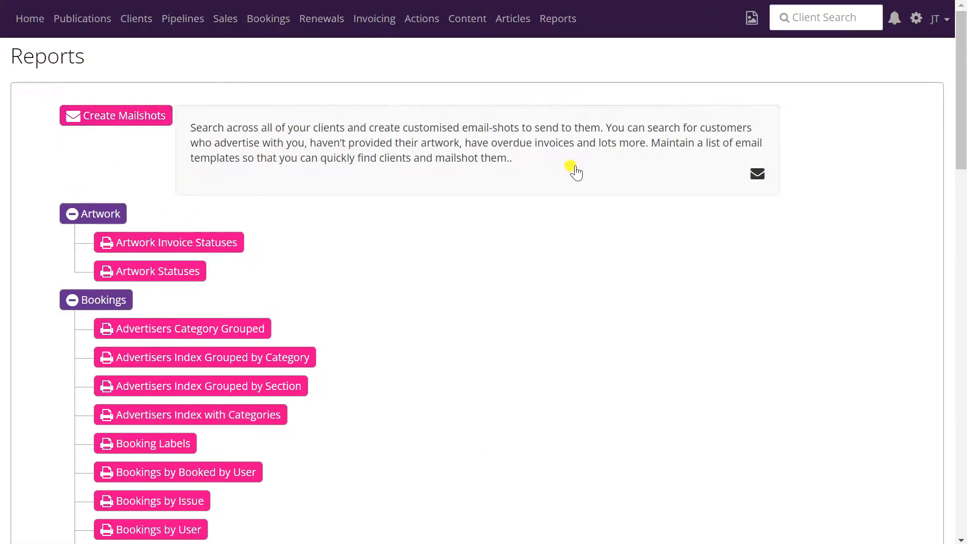
{"action": "left_click", "coordinate": [593, 181]}
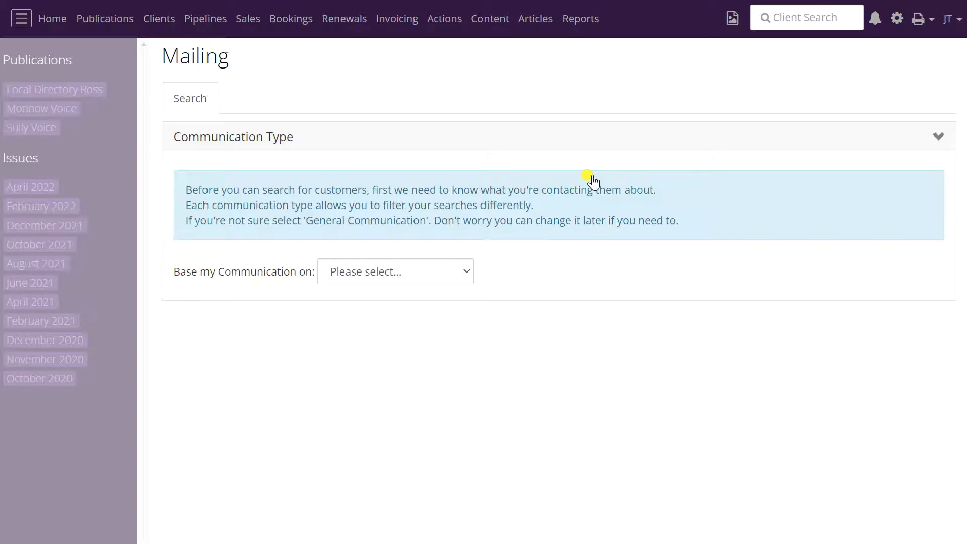
{"action": "left_click", "coordinate": [457, 272]}
{"action": "left_click", "coordinate": [419, 306]}
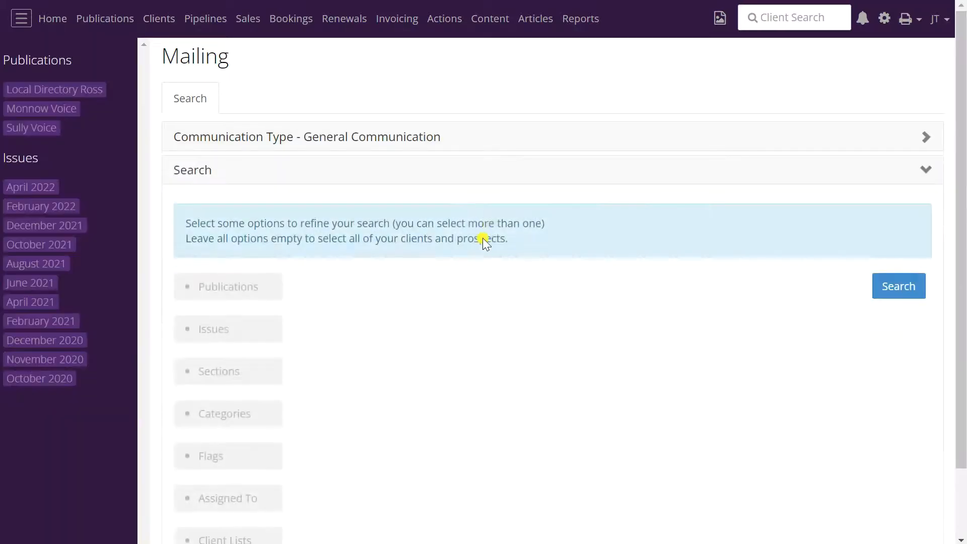
Restrict the mailing search to the Festive Mailshot client list and run the search
{"action": "scroll", "coordinate": [488, 224], "scroll_direction": "down", "scroll_amount": 1}
{"action": "scroll", "coordinate": [480, 214], "scroll_direction": "down", "scroll_amount": 1}
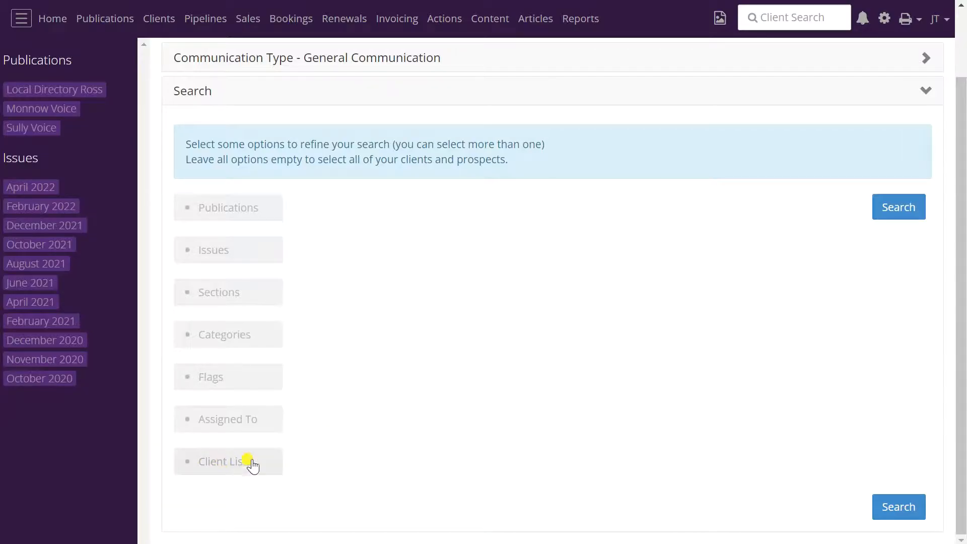
{"action": "left_click", "coordinate": [228, 462]}
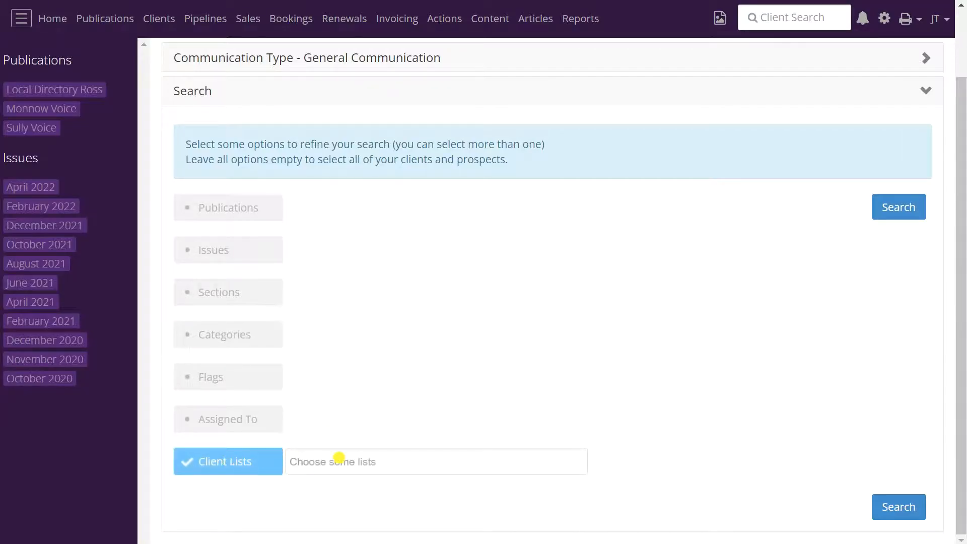
{"action": "left_click", "coordinate": [383, 460]}
{"action": "scroll", "coordinate": [392, 462], "scroll_direction": "down", "scroll_amount": 1}
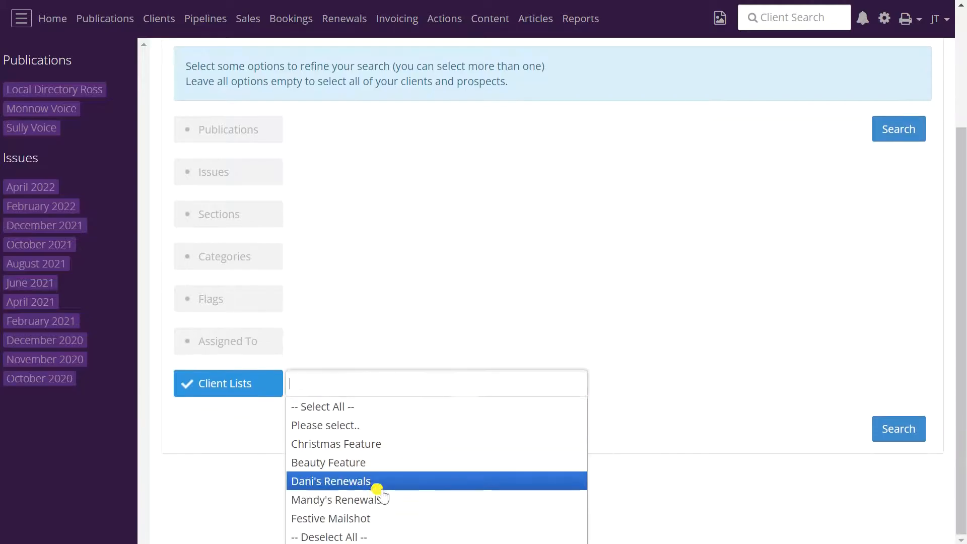
{"action": "left_click", "coordinate": [335, 519]}
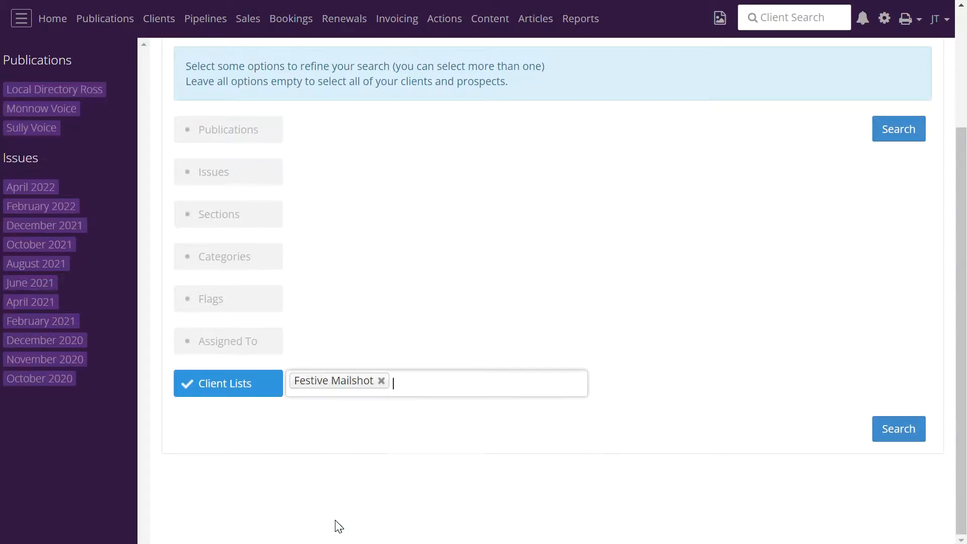
{"action": "left_click", "coordinate": [899, 431]}
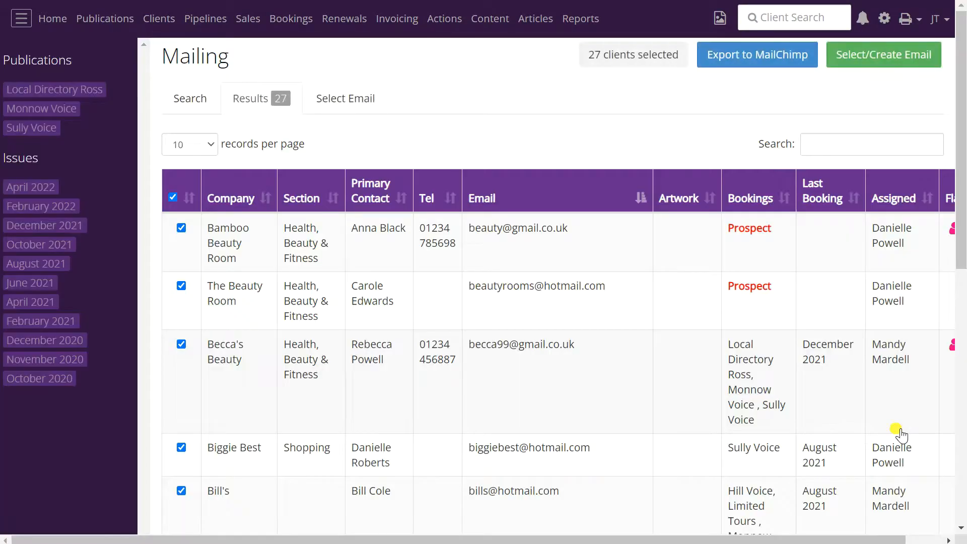
Look through the clients found for the mailing and check that their entries are selected
{"action": "scroll", "coordinate": [409, 119], "scroll_direction": "down", "scroll_amount": 10}
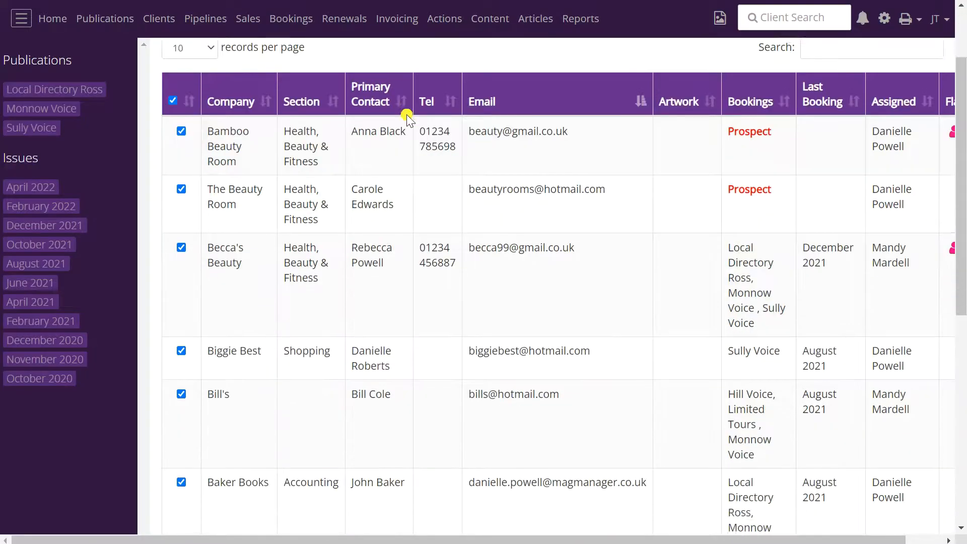
{"action": "scroll", "coordinate": [422, 356], "scroll_direction": "up", "scroll_amount": 10}
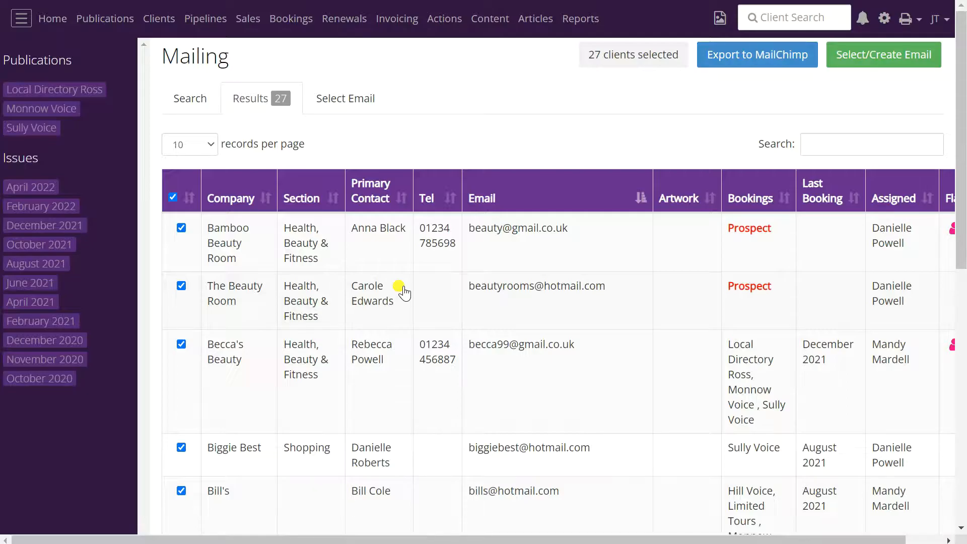
{"action": "scroll", "coordinate": [342, 202], "scroll_direction": "down", "scroll_amount": 2}
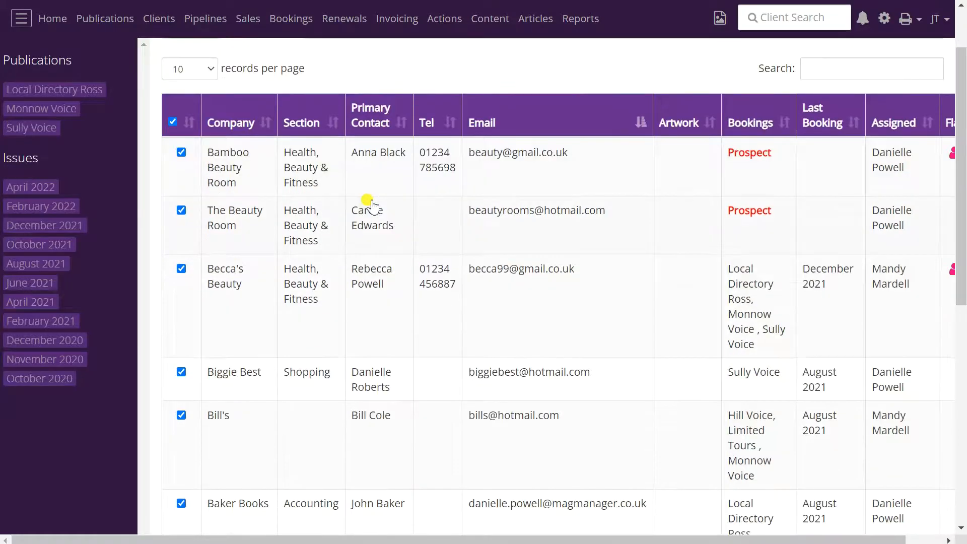
{"action": "scroll", "coordinate": [371, 206], "scroll_direction": "down", "scroll_amount": 8}
{"action": "scroll", "coordinate": [397, 396], "scroll_direction": "up", "scroll_amount": 9}
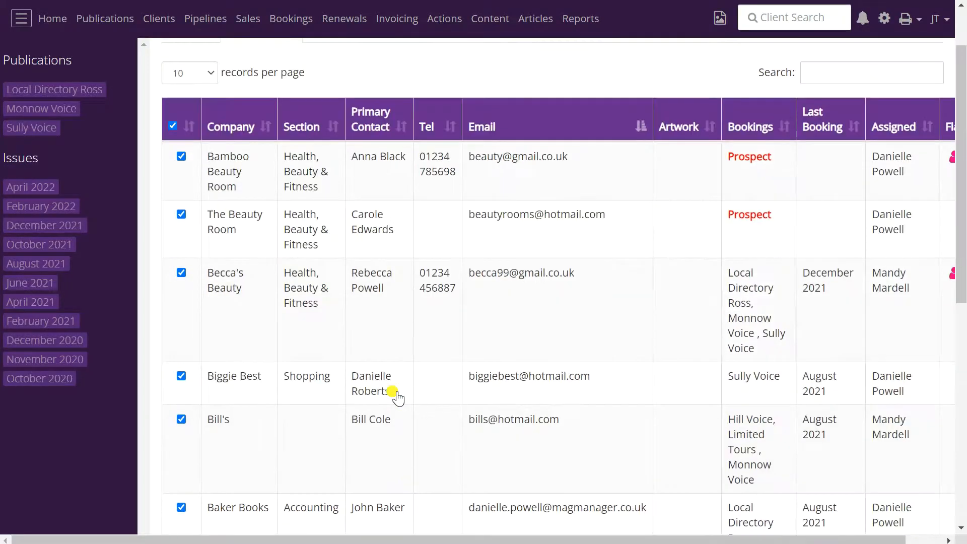
{"action": "scroll", "coordinate": [396, 396], "scroll_direction": "up", "scroll_amount": 2}
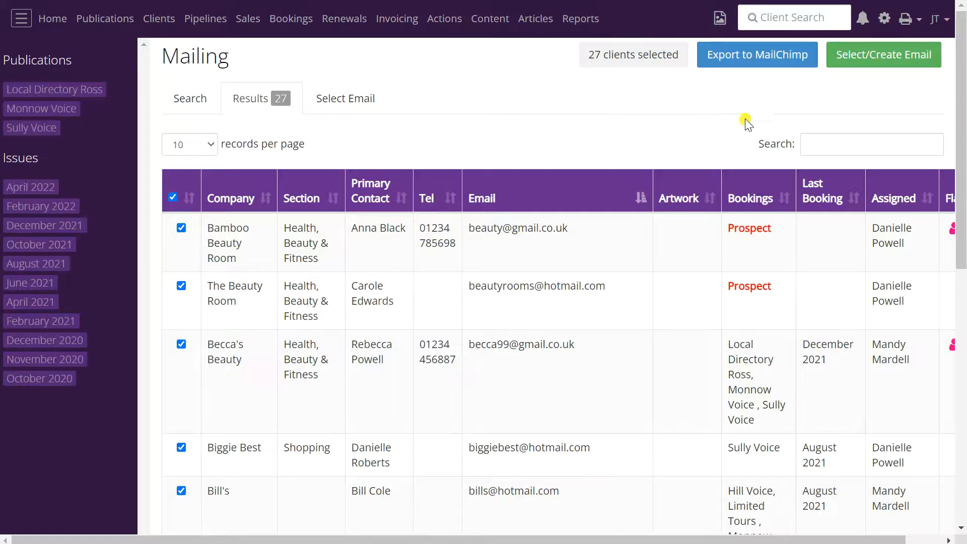
{"action": "scroll", "coordinate": [695, 204], "scroll_direction": "down", "scroll_amount": 9}
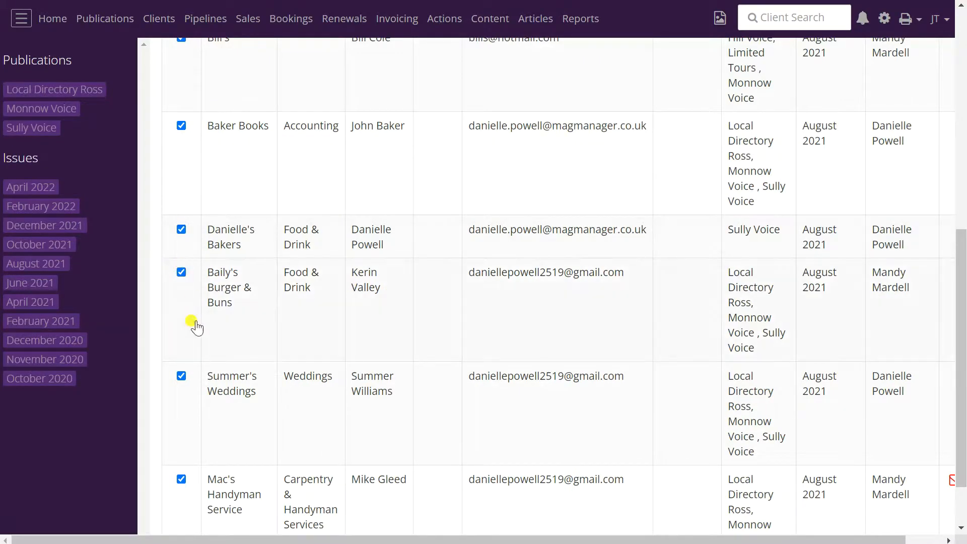
{"action": "scroll", "coordinate": [466, 289], "scroll_direction": "up", "scroll_amount": 2}
{"action": "scroll", "coordinate": [466, 289], "scroll_direction": "up", "scroll_amount": 7}
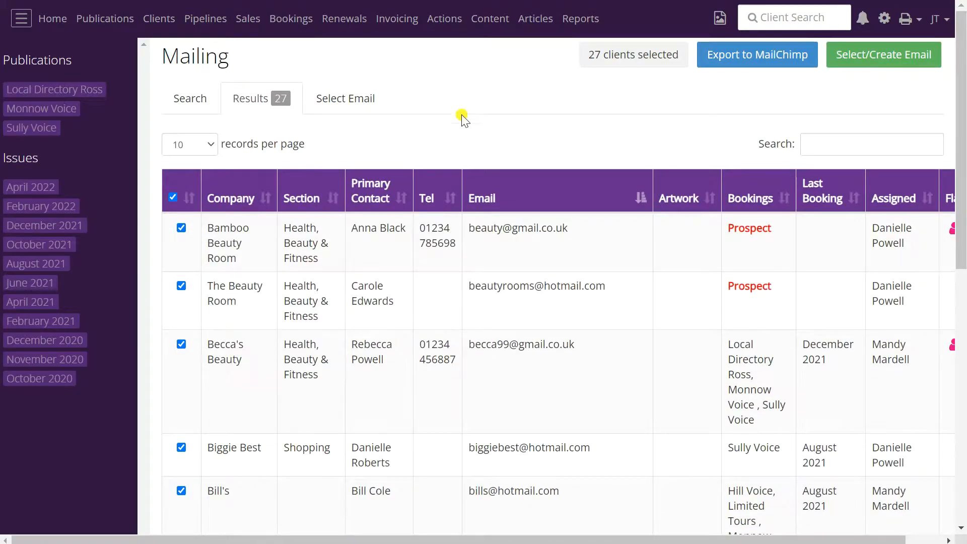
Create the email for the selected clients based on the Annual Festive Issues 2022 template
{"action": "left_click", "coordinate": [901, 61]}
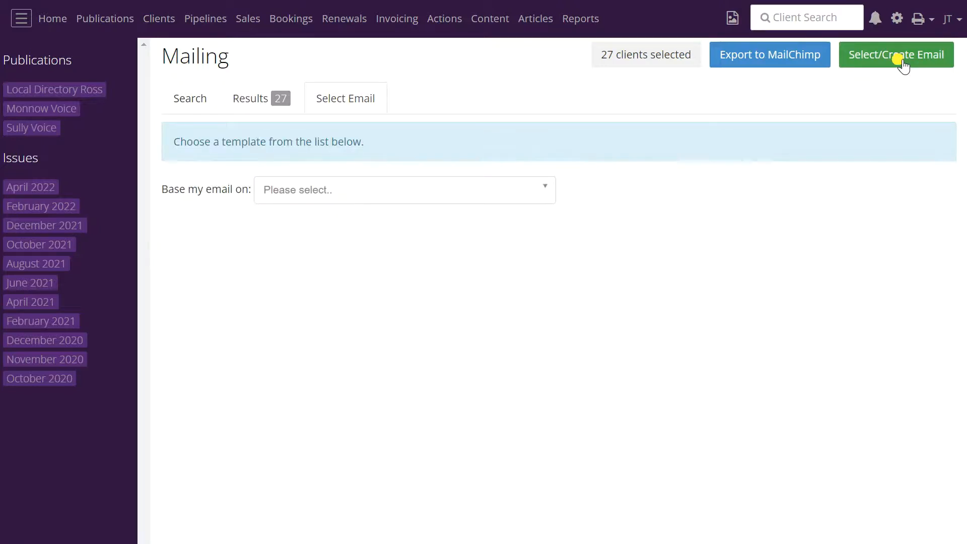
{"action": "left_click", "coordinate": [514, 198]}
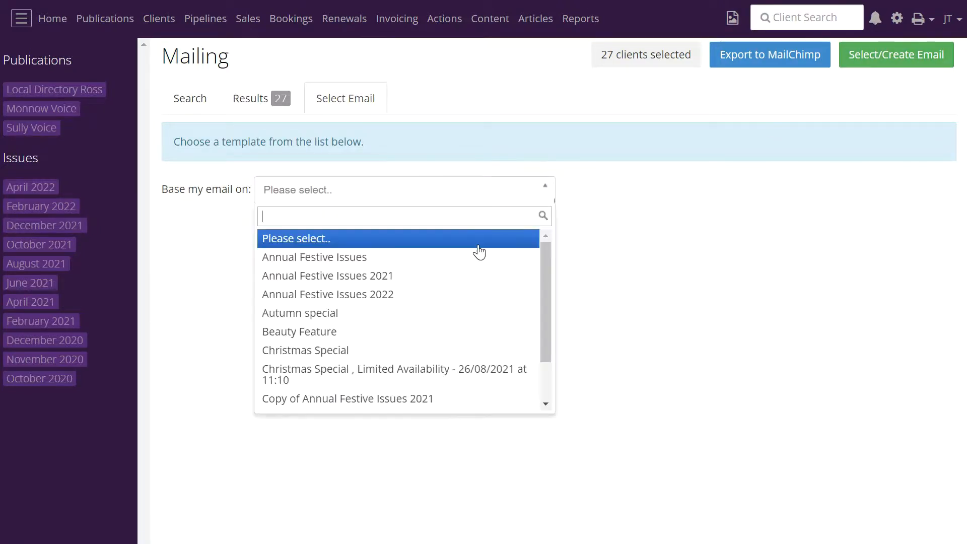
{"action": "left_click", "coordinate": [362, 297]}
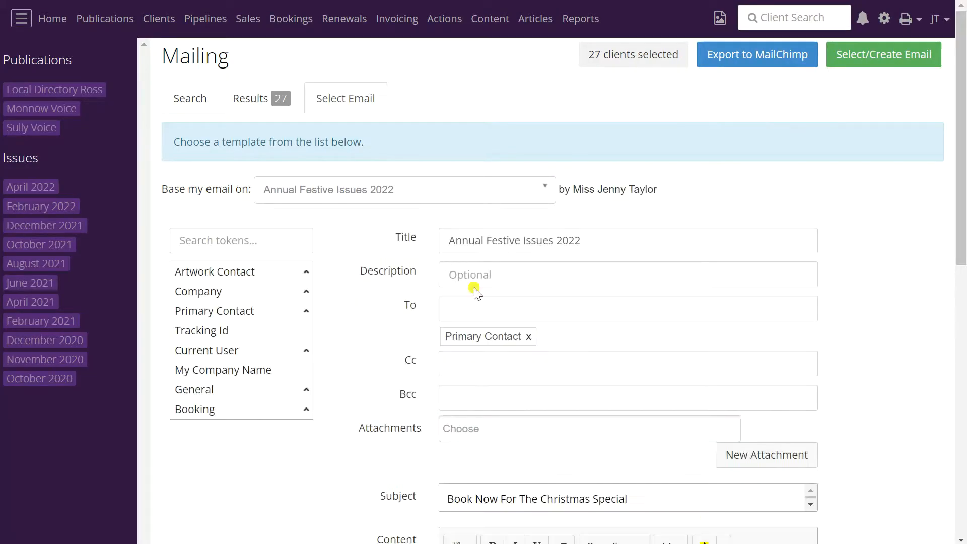
Preview the personalised festive email for the first recipient, check its content and sending options, and close the preview without sending
{"action": "scroll", "coordinate": [851, 199], "scroll_direction": "down", "scroll_amount": 10}
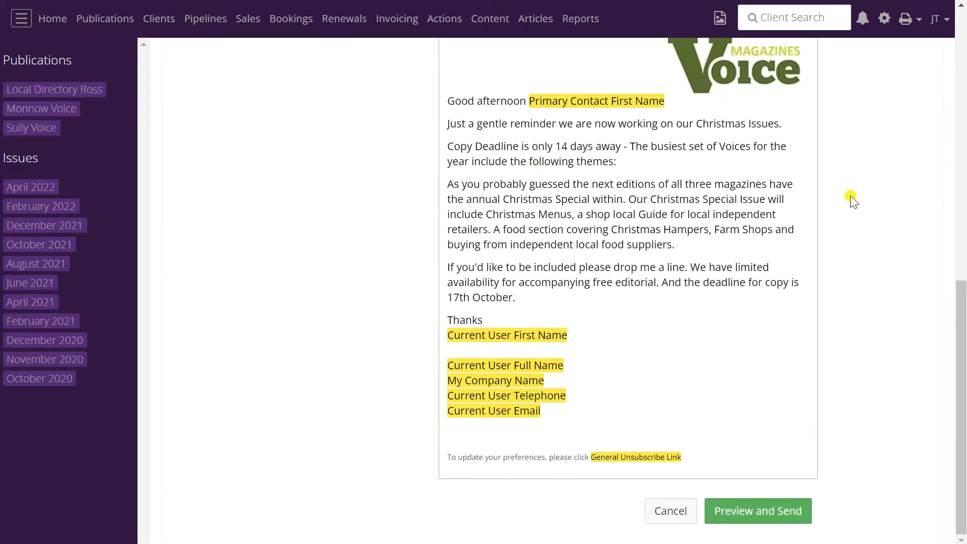
{"action": "left_click", "coordinate": [763, 510]}
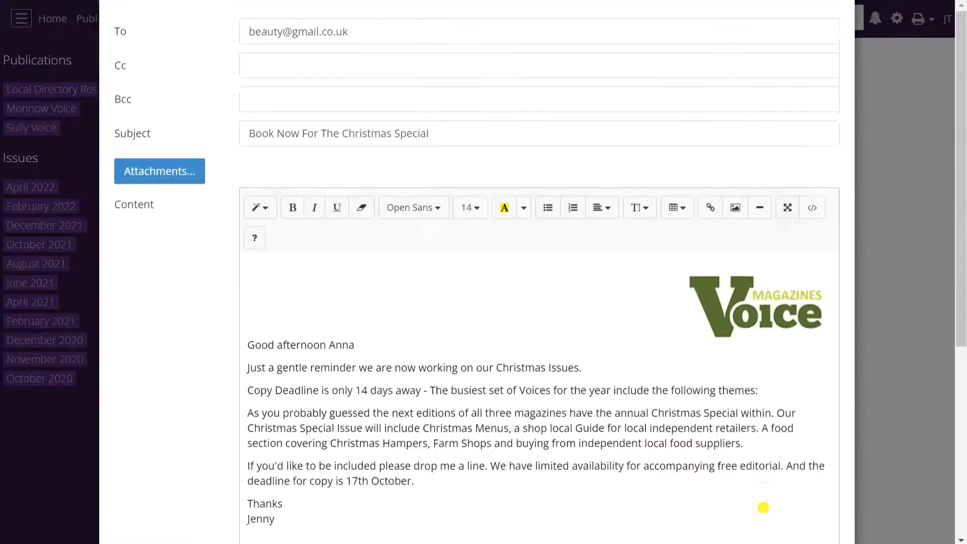
{"action": "scroll", "coordinate": [494, 145], "scroll_direction": "down", "scroll_amount": 5}
{"action": "scroll", "coordinate": [493, 196], "scroll_direction": "up", "scroll_amount": 6}
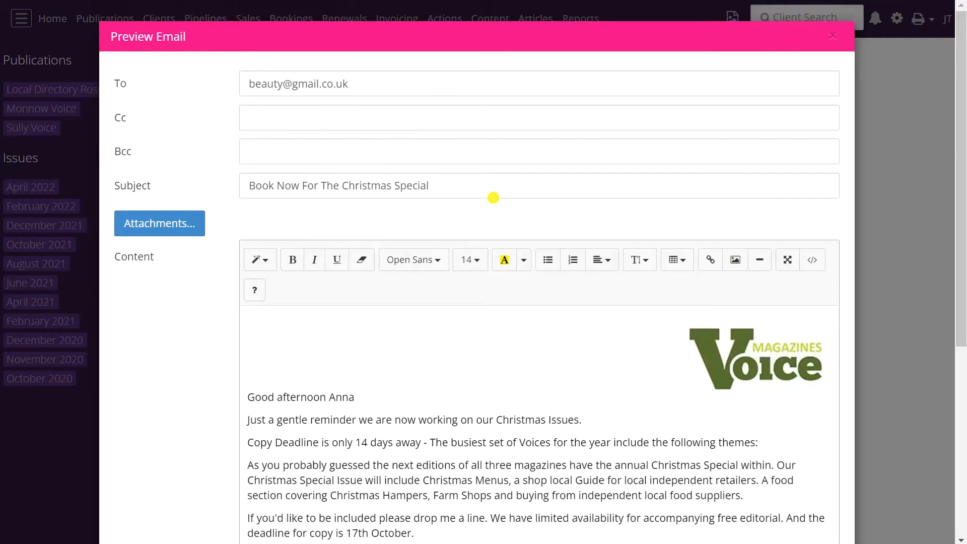
{"action": "scroll", "coordinate": [493, 198], "scroll_direction": "down", "scroll_amount": 5}
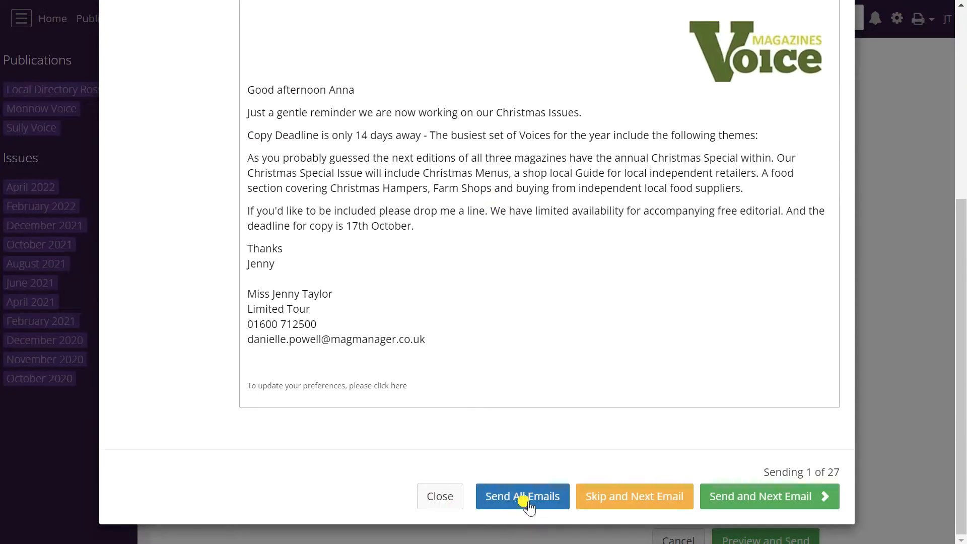
{"action": "left_click", "coordinate": [440, 504]}
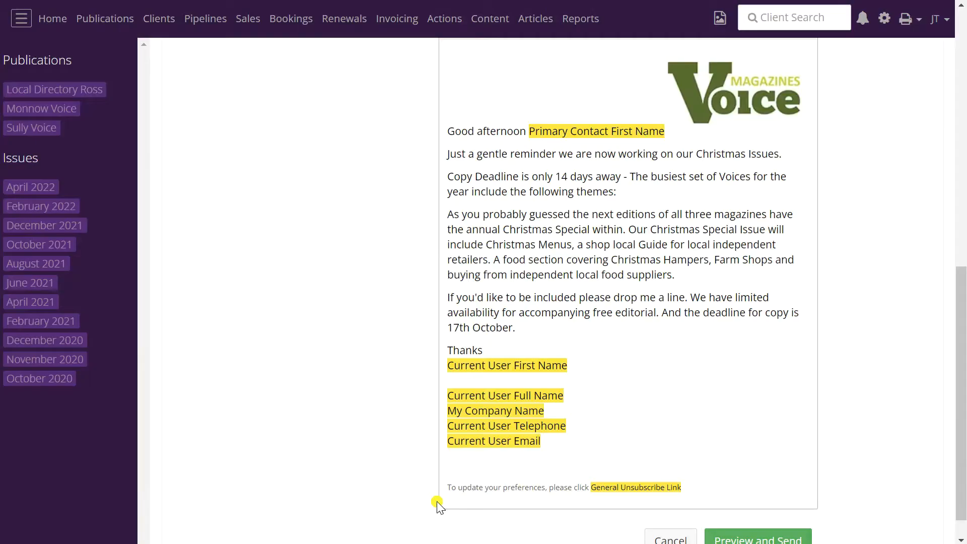